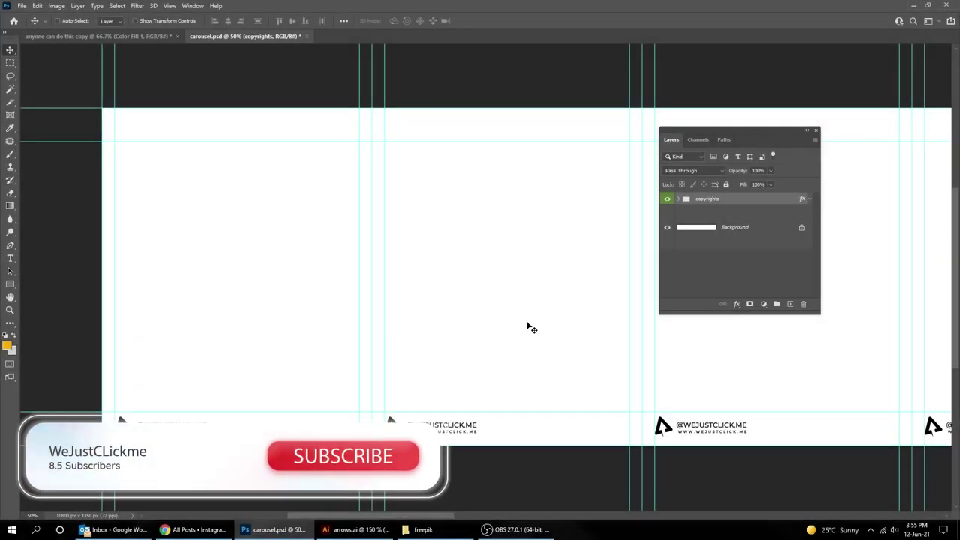
Drag judo photo 2085 from the freepik folder onto the carousel's second slide
{"action": "mouse_move", "coordinate": [530, 325]}
{"action": "left_mouse_down"}
{"action": "mouse_move", "coordinate": [76, 307]}
{"action": "mouse_move", "coordinate": [523, 306]}
{"action": "mouse_move", "coordinate": [451, 311]}
{"action": "left_mouse_up"}
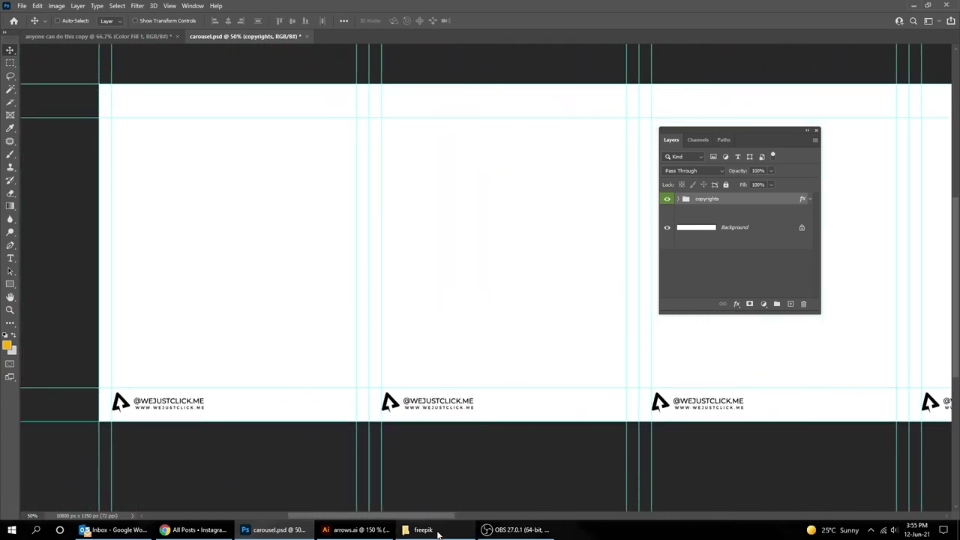
{"action": "left_click", "coordinate": [435, 531]}
{"action": "left_click", "coordinate": [323, 273]}
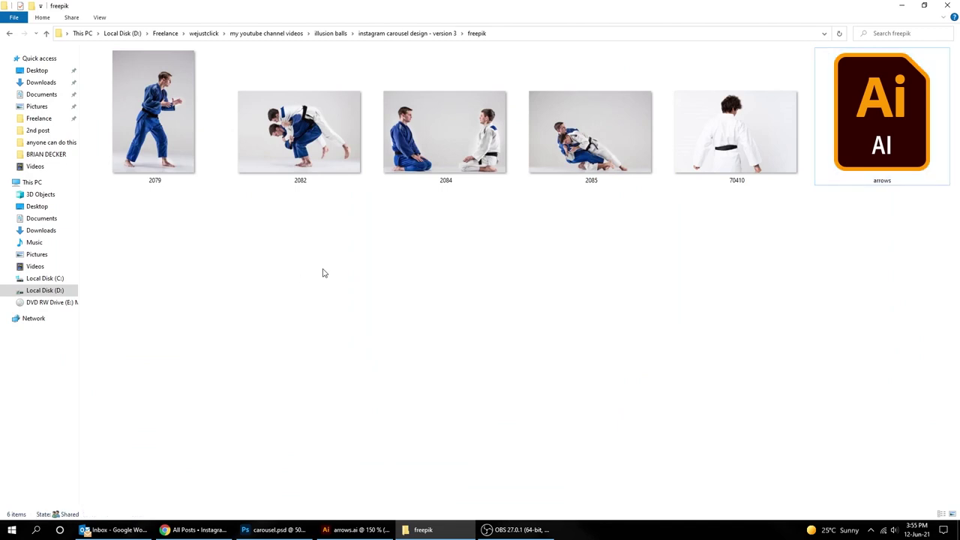
{"action": "left_click_drag", "start_coordinate": [590, 139], "coordinate": [279, 528]}
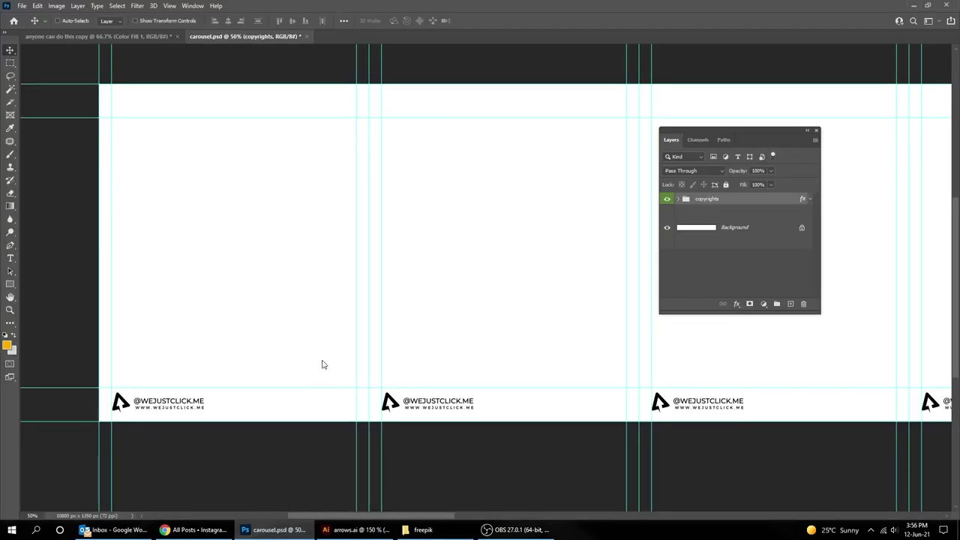
{"action": "left_click_drag", "start_coordinate": [279, 528], "coordinate": [322, 364]}
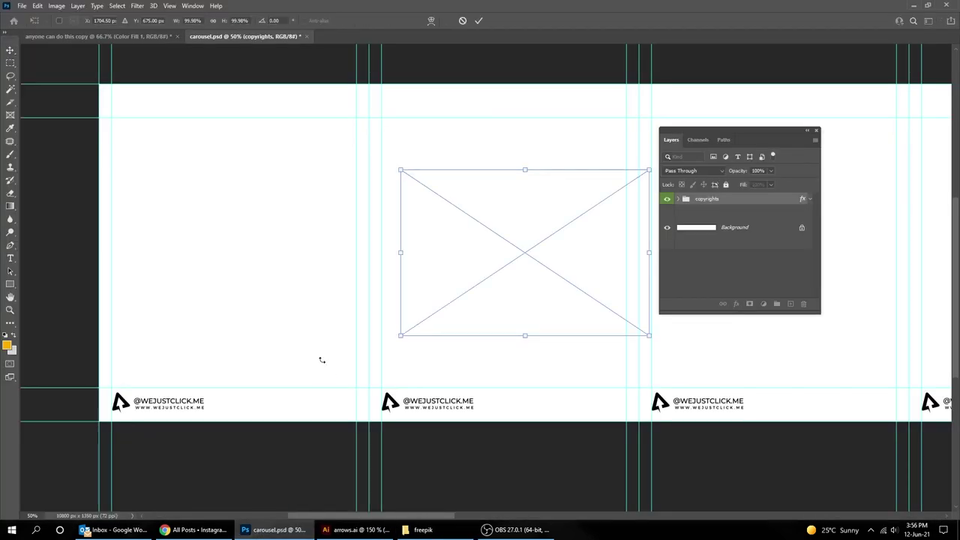
Scale and position photo 2085 across the first panels above the logos, then commit it
{"action": "left_click_drag", "start_coordinate": [402, 335], "coordinate": [279, 407]}
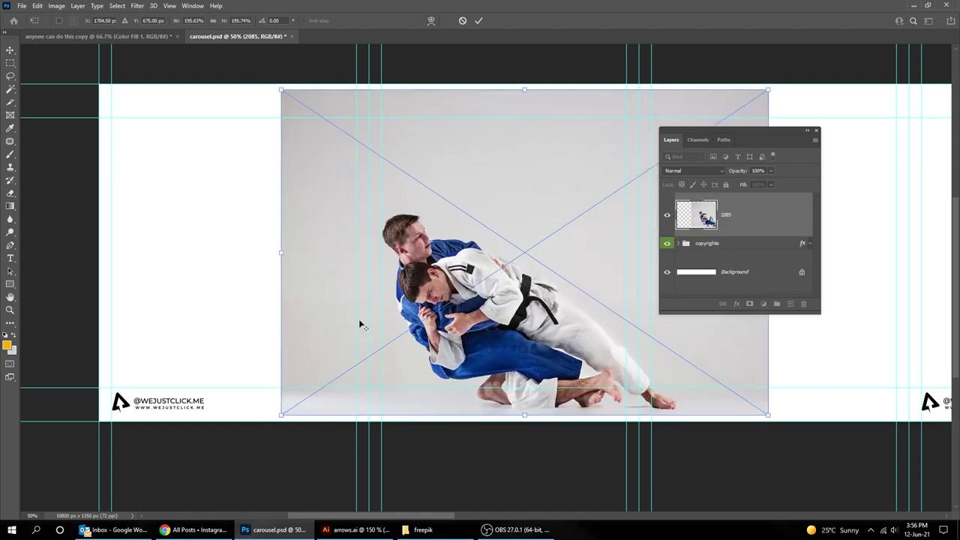
{"action": "key", "text": "ctrl+minus"}
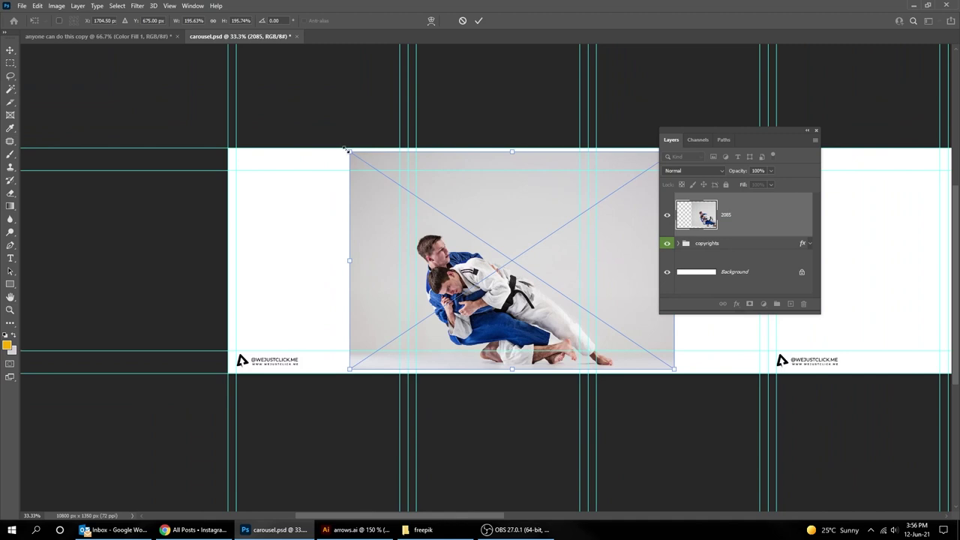
{"action": "left_click_drag", "start_coordinate": [347, 149], "coordinate": [259, 93]}
{"action": "left_click_drag", "start_coordinate": [465, 238], "coordinate": [384, 183]}
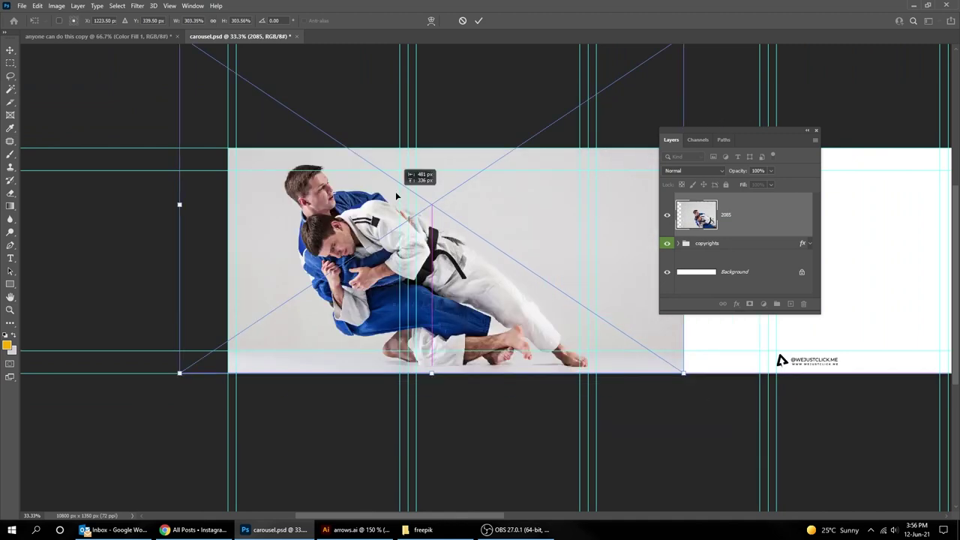
{"action": "left_click_drag", "start_coordinate": [433, 234], "coordinate": [450, 245]}
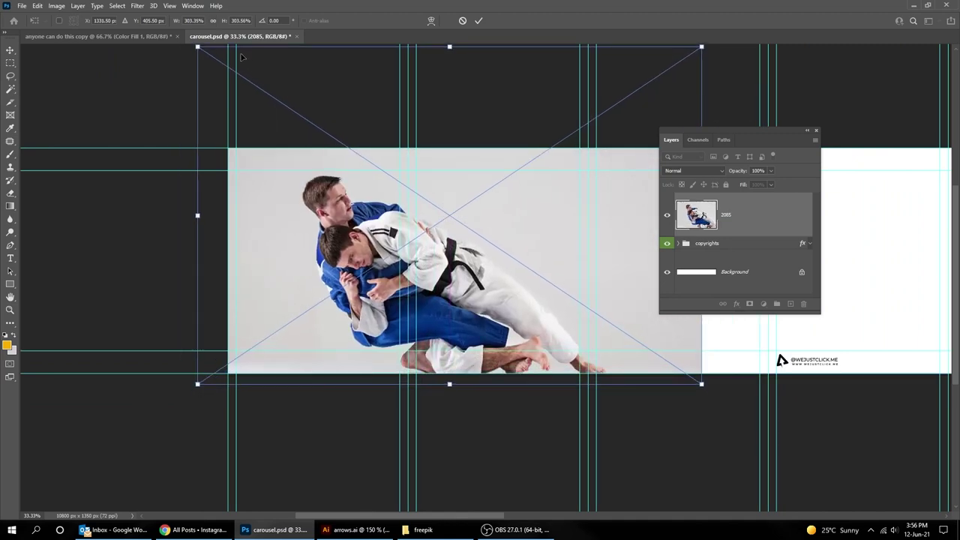
{"action": "left_click_drag", "start_coordinate": [197, 47], "coordinate": [237, 84]}
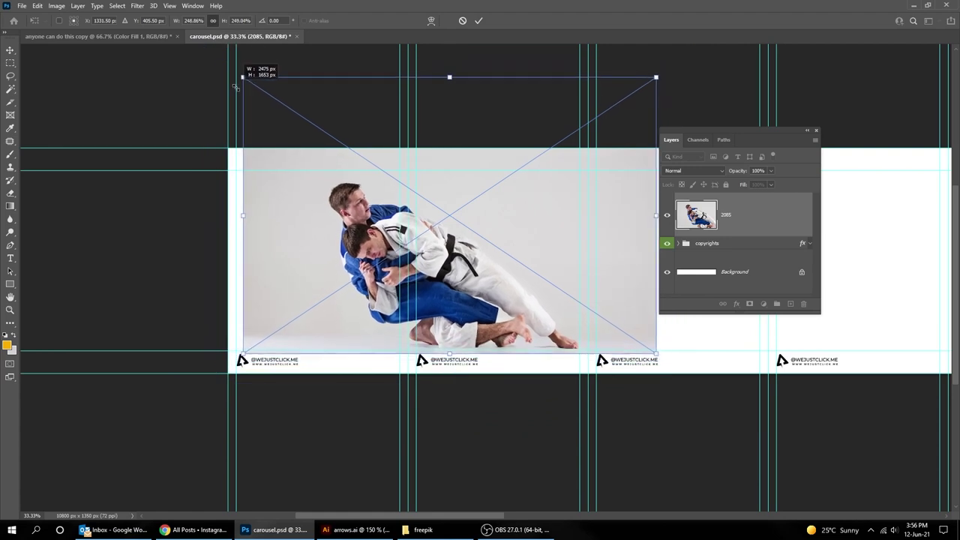
{"action": "key", "text": "Return"}
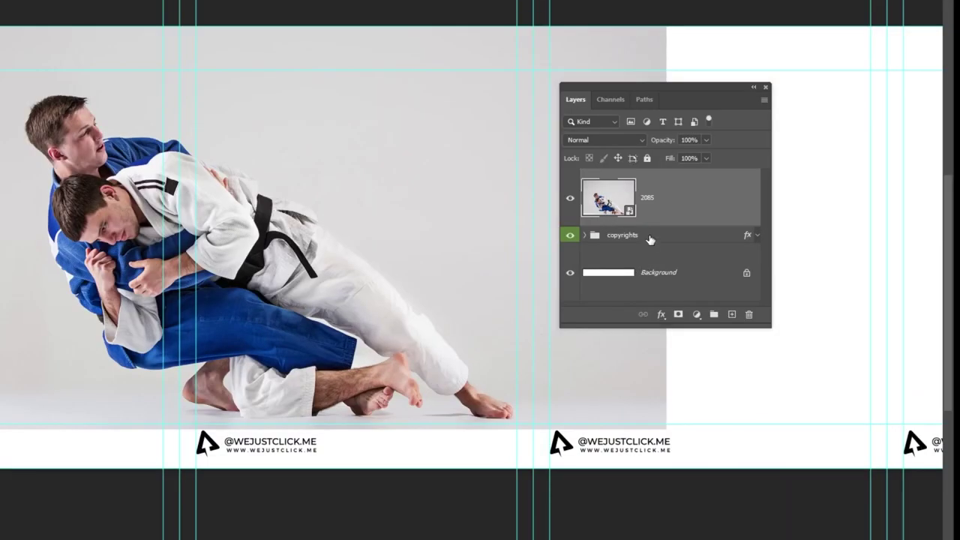
Move the copyrights group above the photo and nudge photo 2085 slightly
{"action": "left_click", "coordinate": [727, 245]}
{"action": "key", "text": "ctrl+bracketright"}
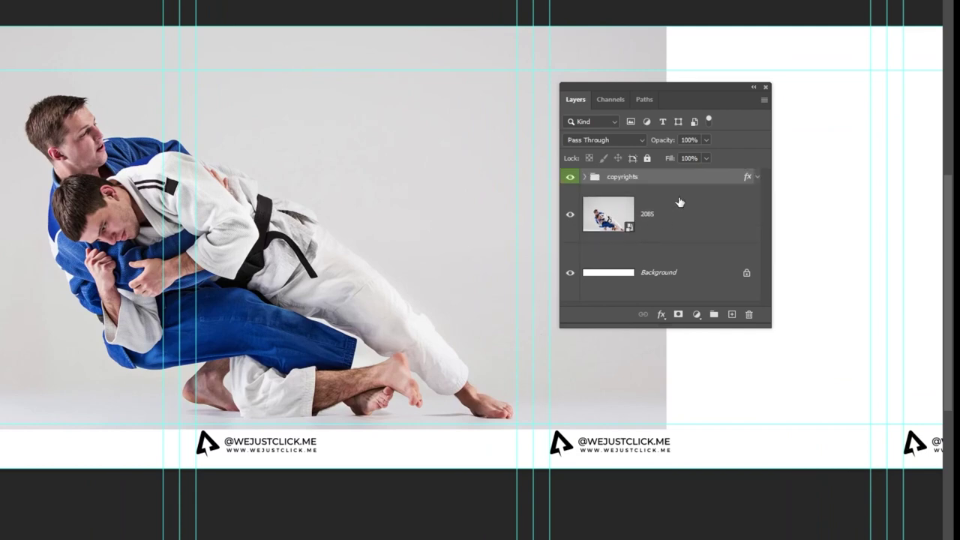
{"action": "left_click", "coordinate": [678, 231]}
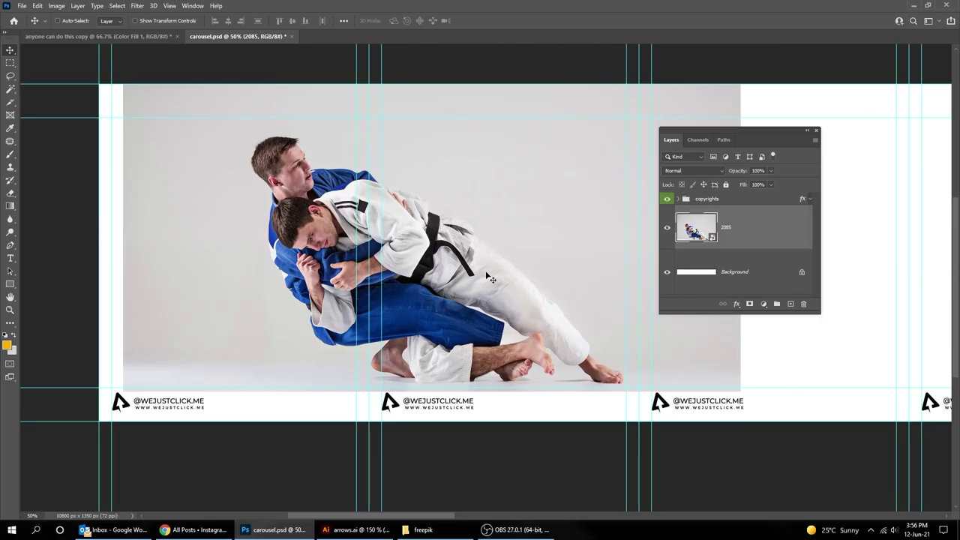
{"action": "left_click_drag", "start_coordinate": [465, 265], "coordinate": [463, 264]}
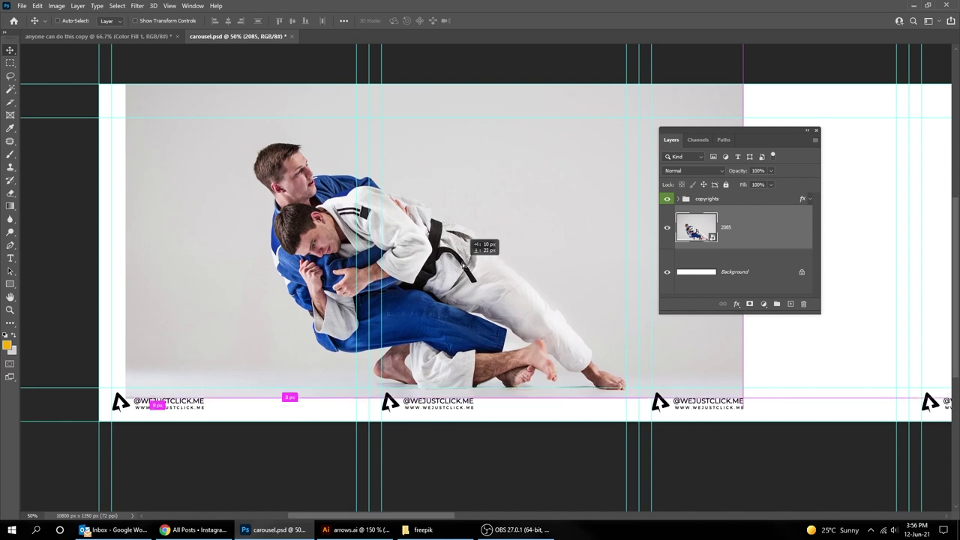
{"action": "left_click", "coordinate": [721, 272]}
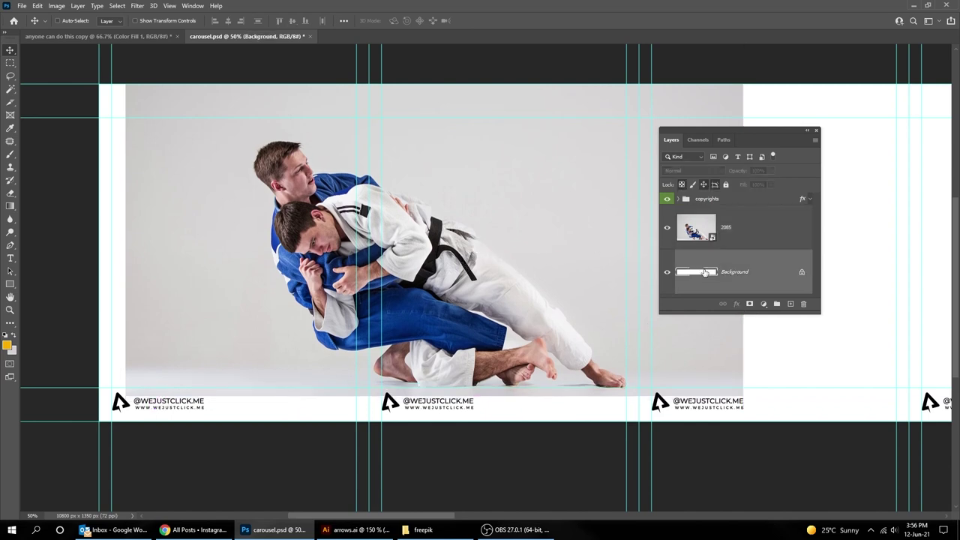
Fill the Background layer with the light grey sampled from the photo
{"action": "key", "text": "i"}
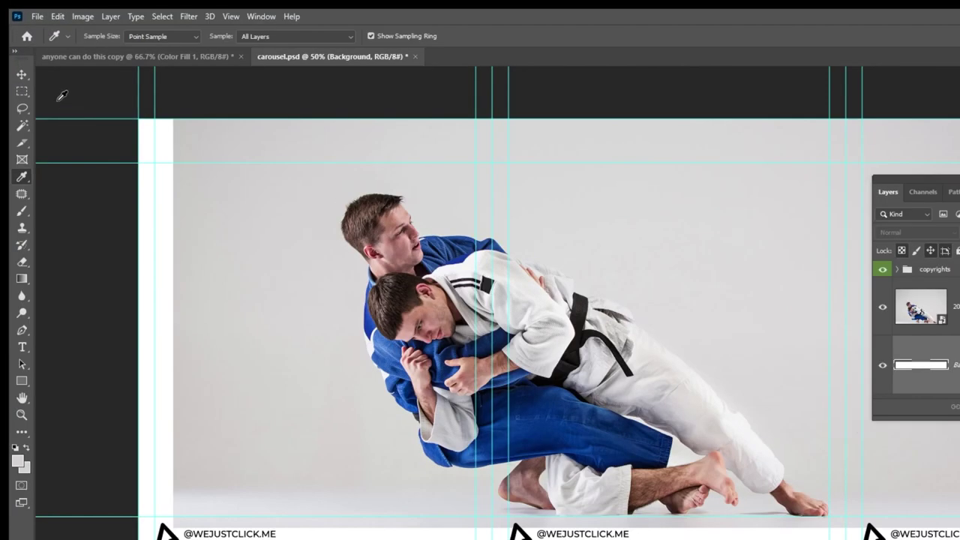
{"action": "left_click", "coordinate": [9, 49]}
{"action": "left_click", "coordinate": [58, 16]}
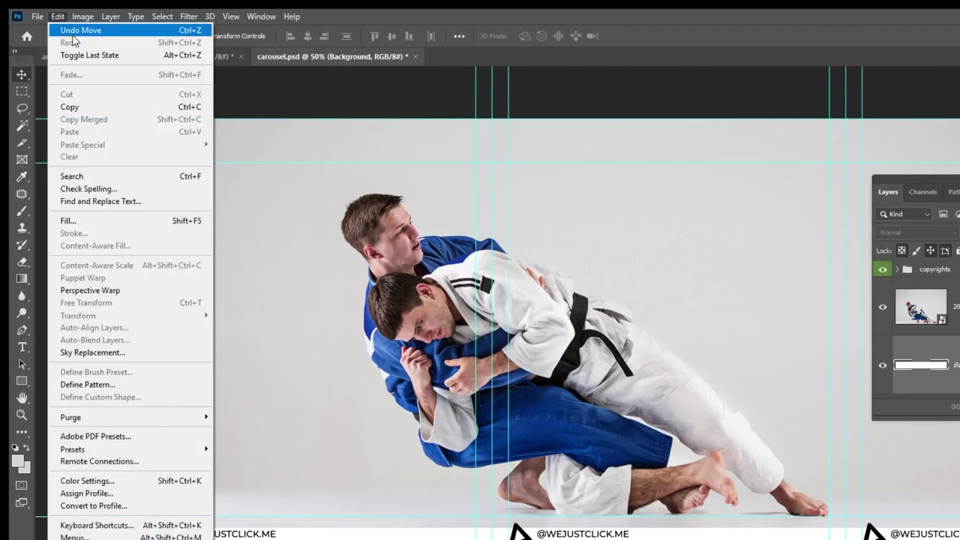
{"action": "left_click", "coordinate": [113, 221]}
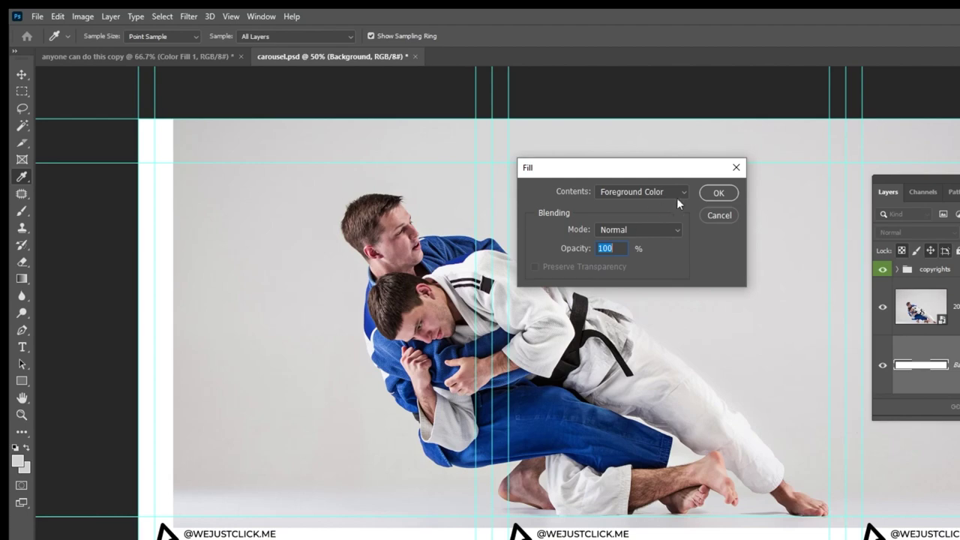
{"action": "left_click", "coordinate": [718, 192]}
Slide photo 2085 to the left, hide the guides and add a layer mask
{"action": "key", "text": "v"}
{"action": "right_click", "coordinate": [379, 284]}
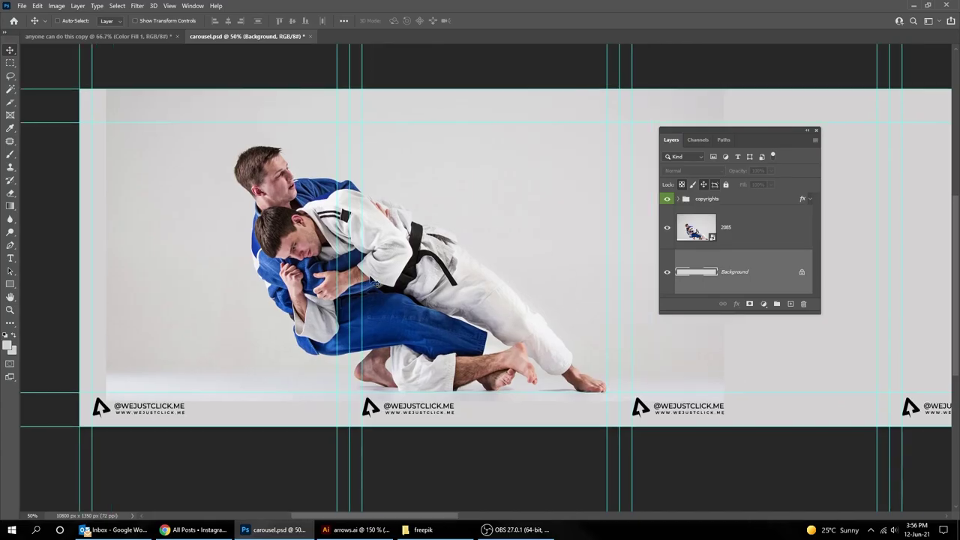
{"action": "left_click", "coordinate": [381, 282]}
{"action": "left_click_drag", "start_coordinate": [431, 276], "coordinate": [388, 276]}
{"action": "key", "text": "ctrl+semicolon"}
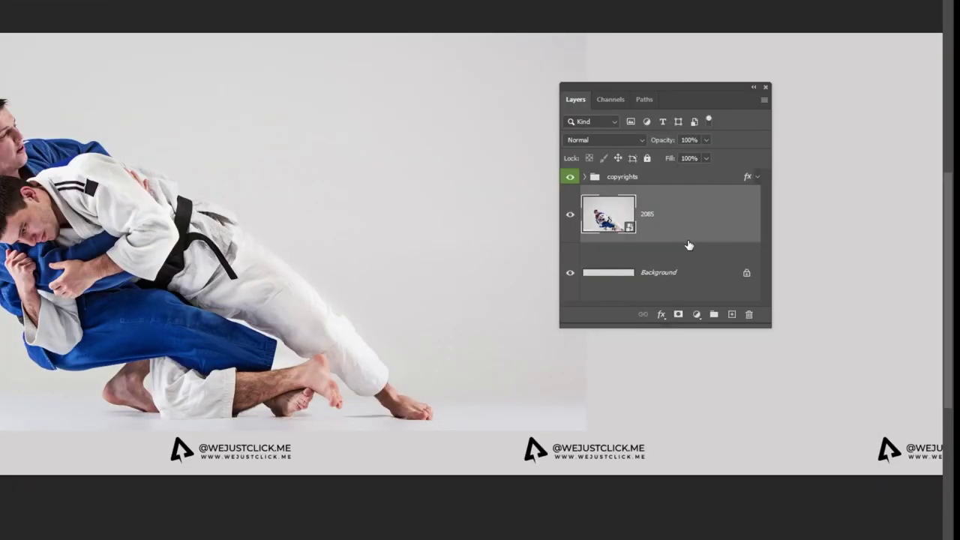
{"action": "left_click", "coordinate": [750, 304]}
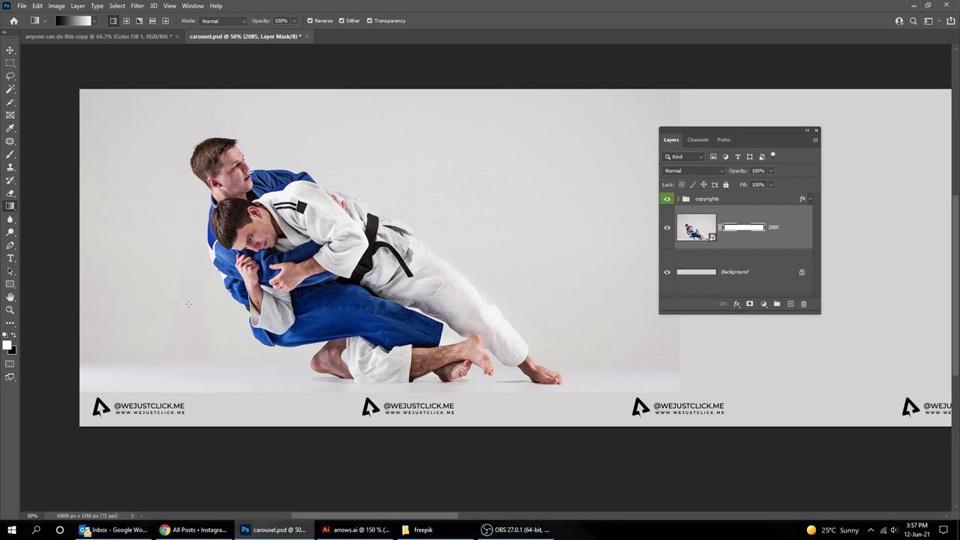
Fade photo 2085's right edge into the grey with a gradient mask and apply it
{"action": "left_click_drag", "start_coordinate": [155, 317], "coordinate": [136, 322]}
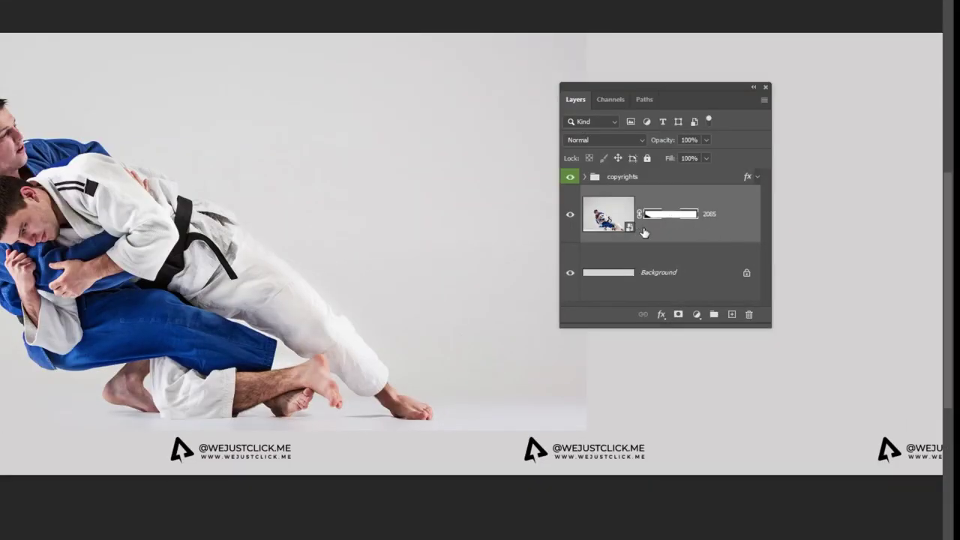
{"action": "right_click", "coordinate": [731, 239]}
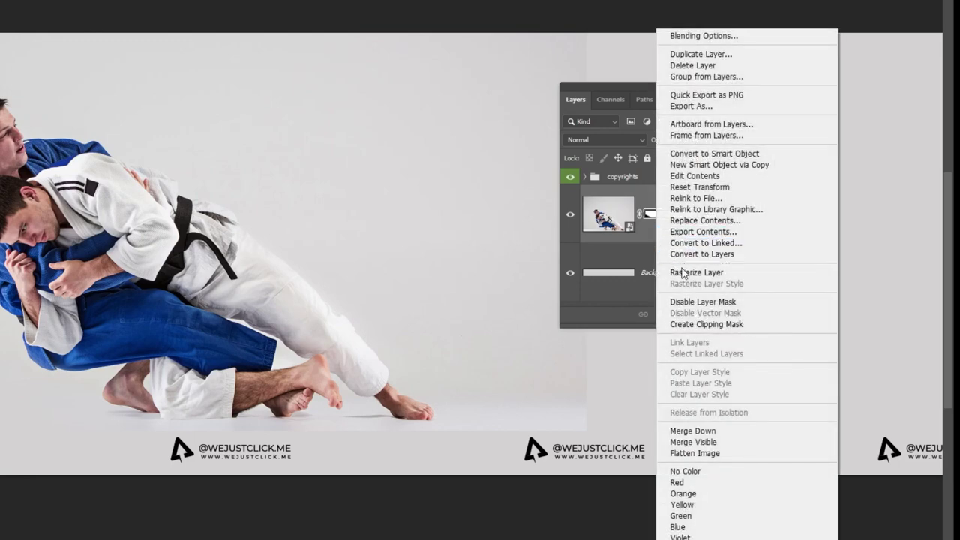
{"action": "left_click", "coordinate": [679, 273]}
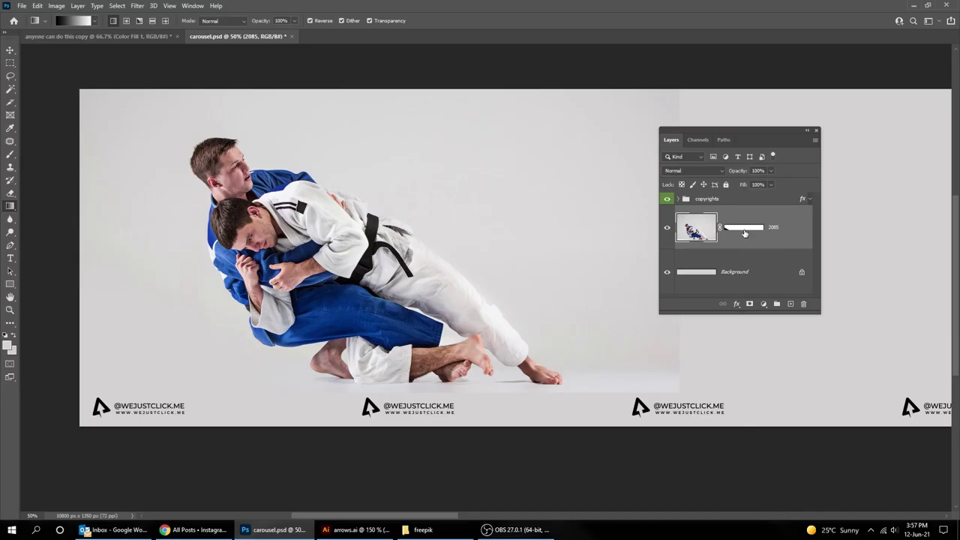
{"action": "left_click", "coordinate": [744, 230]}
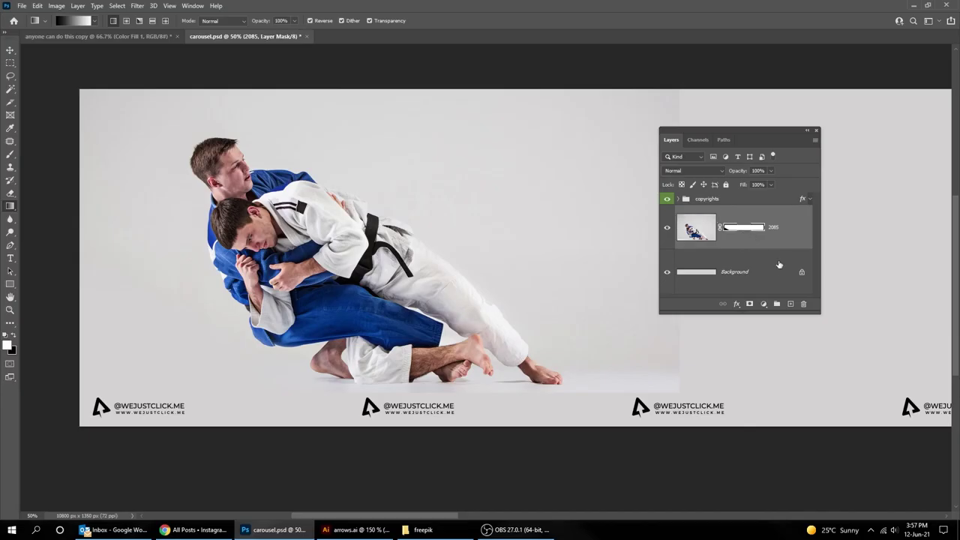
{"action": "left_click", "coordinate": [803, 305]}
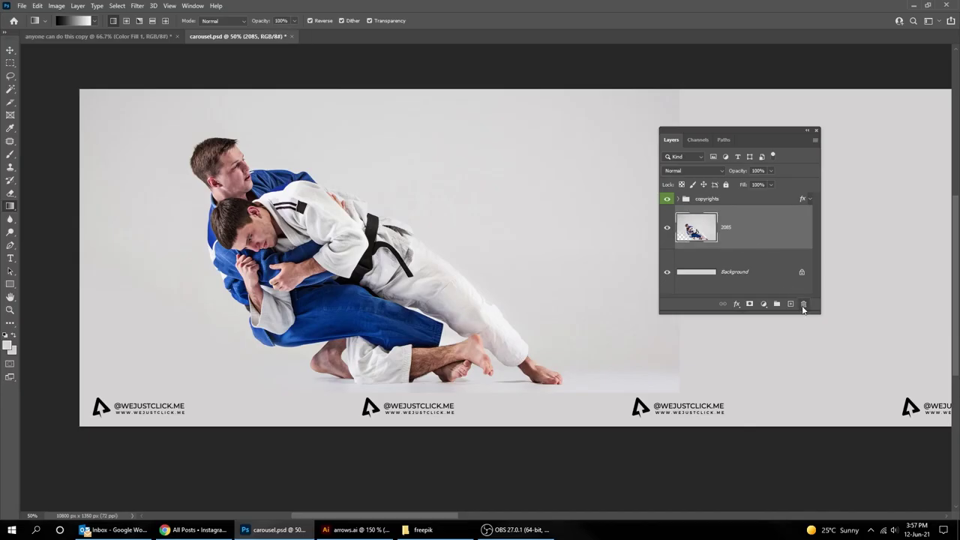
{"action": "left_click", "coordinate": [750, 304]}
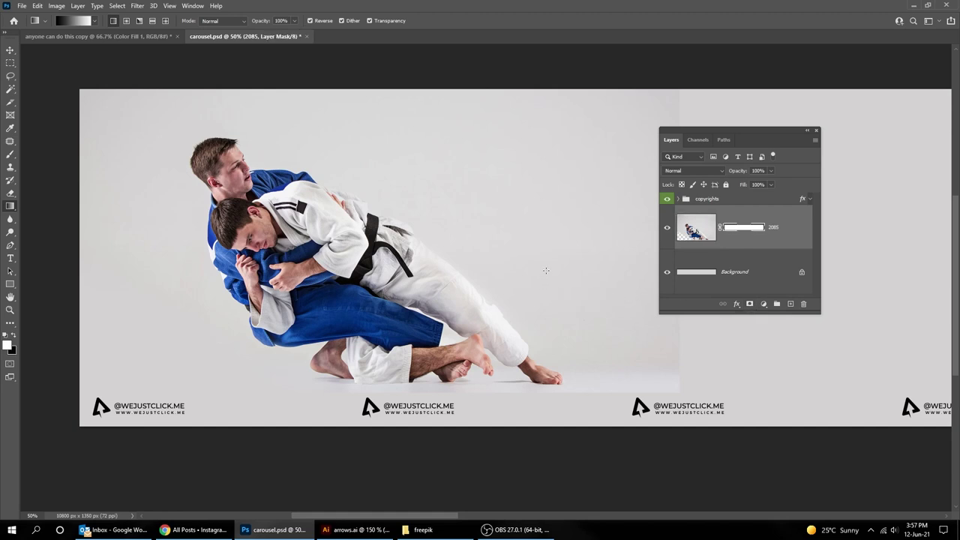
{"action": "left_click_drag", "start_coordinate": [544, 271], "coordinate": [632, 274]}
{"action": "left_click_drag", "start_coordinate": [725, 133], "coordinate": [812, 133]}
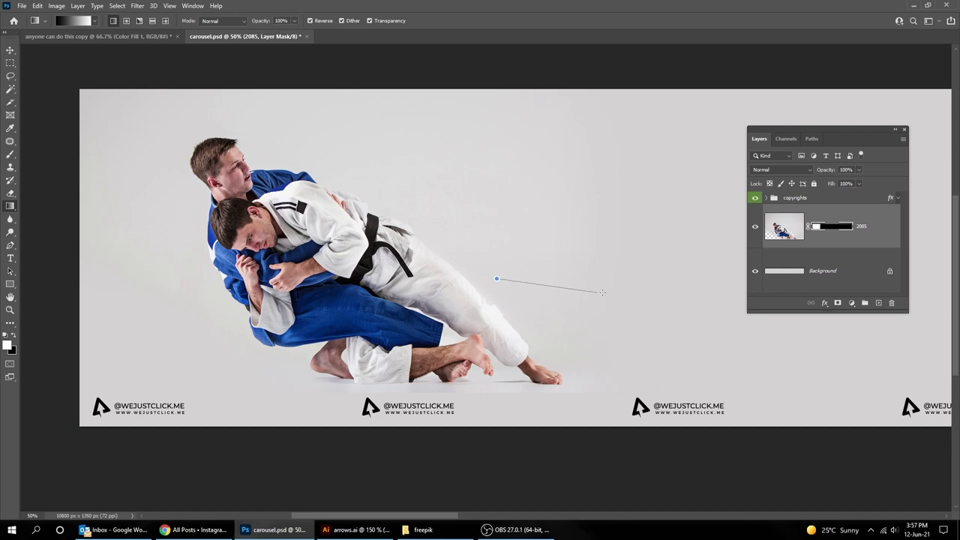
{"action": "left_click_drag", "start_coordinate": [597, 292], "coordinate": [638, 291]}
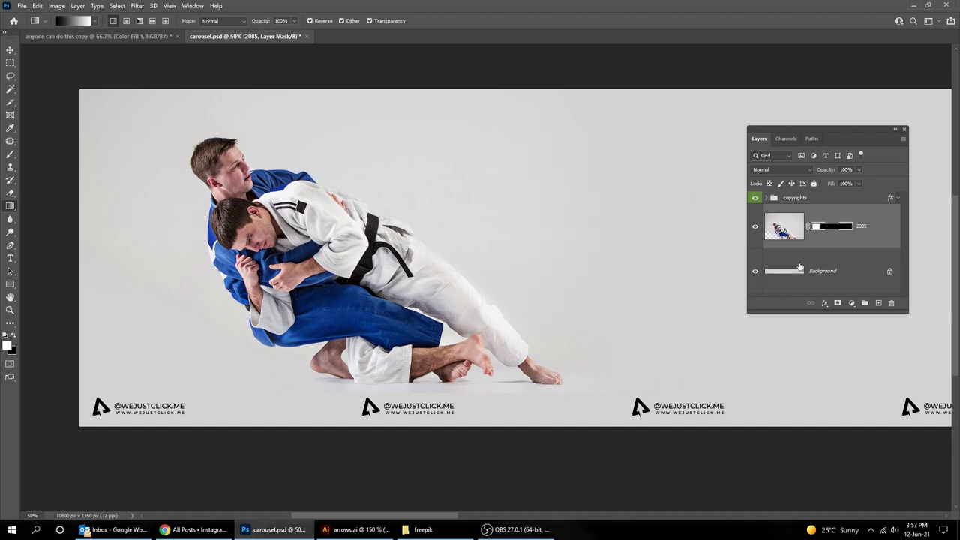
{"action": "left_click_drag", "start_coordinate": [888, 302], "coordinate": [889, 303]}
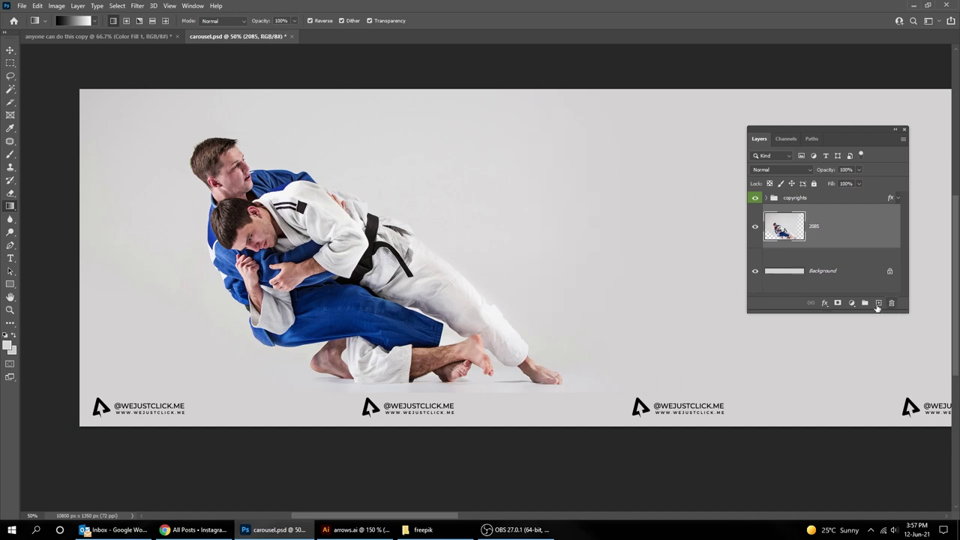
Try a gradient mask around the feet, undo it, discard the mask and zoom back to 50%
{"action": "left_click", "coordinate": [838, 303]}
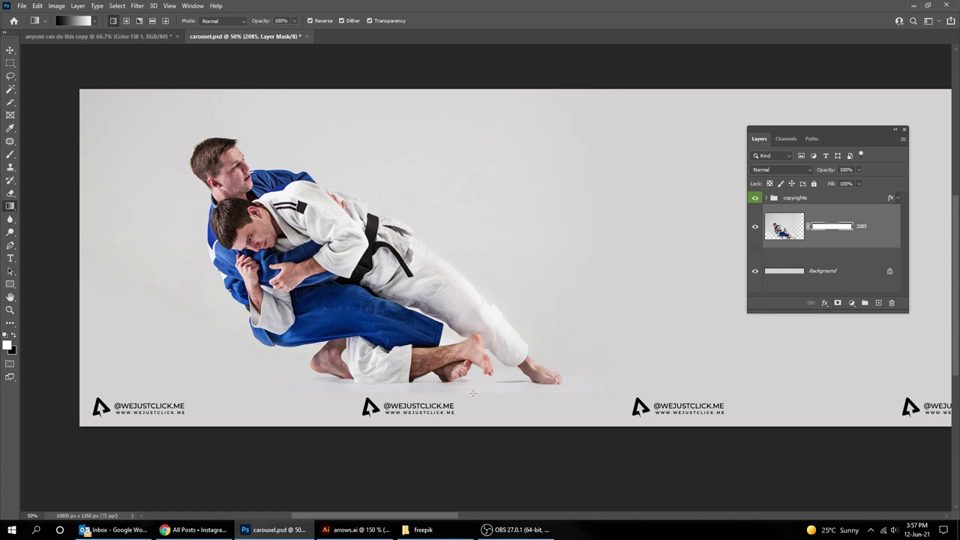
{"action": "left_click_drag", "start_coordinate": [472, 392], "coordinate": [474, 382]}
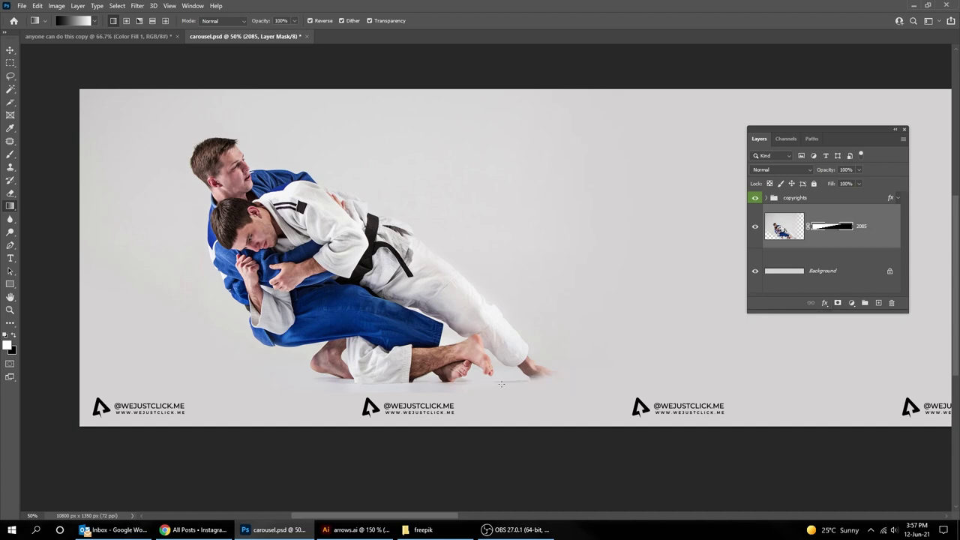
{"action": "key", "text": "ctrl+z"}
{"action": "scroll", "coordinate": [497, 384], "scroll_direction": "up", "scroll_amount": 1}
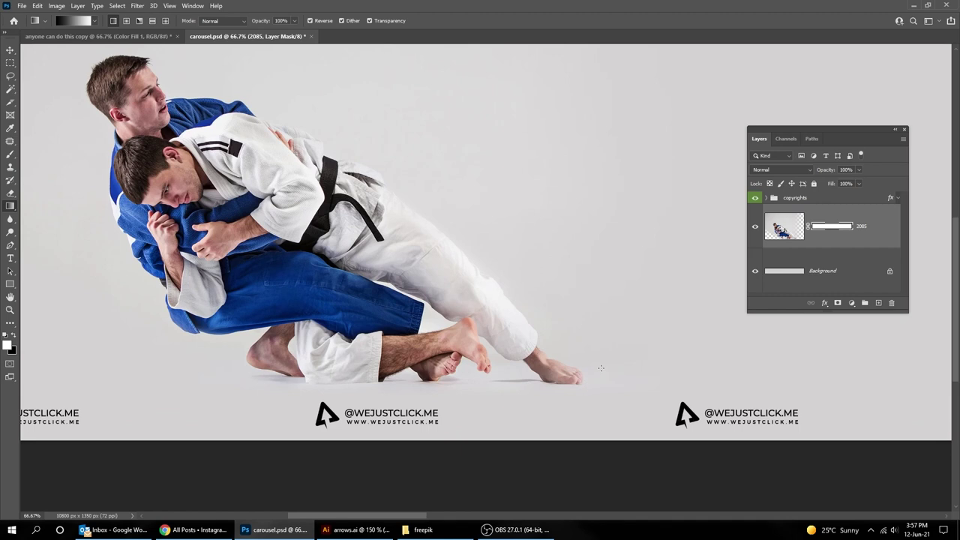
{"action": "key", "text": "v"}
{"action": "key", "text": "ctrl+minus"}
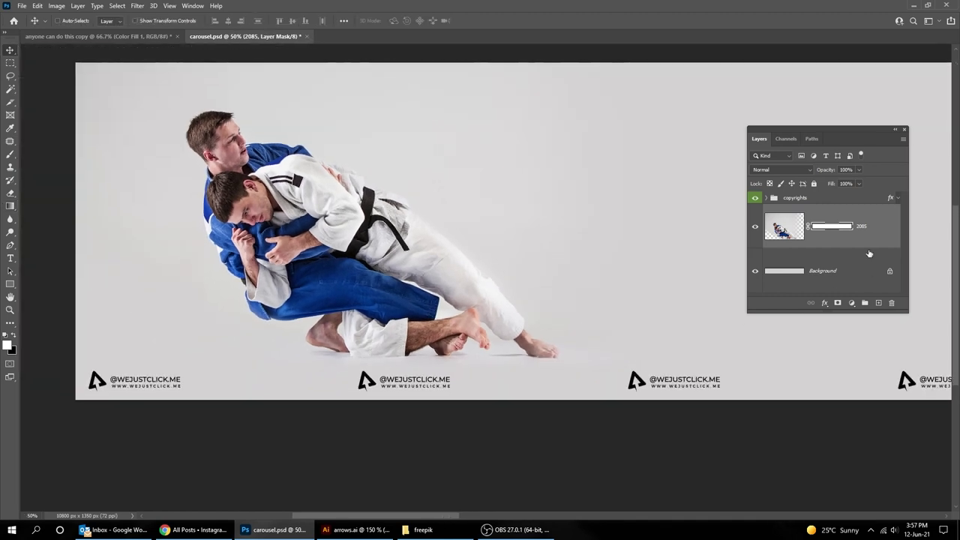
{"action": "left_click", "coordinate": [890, 301]}
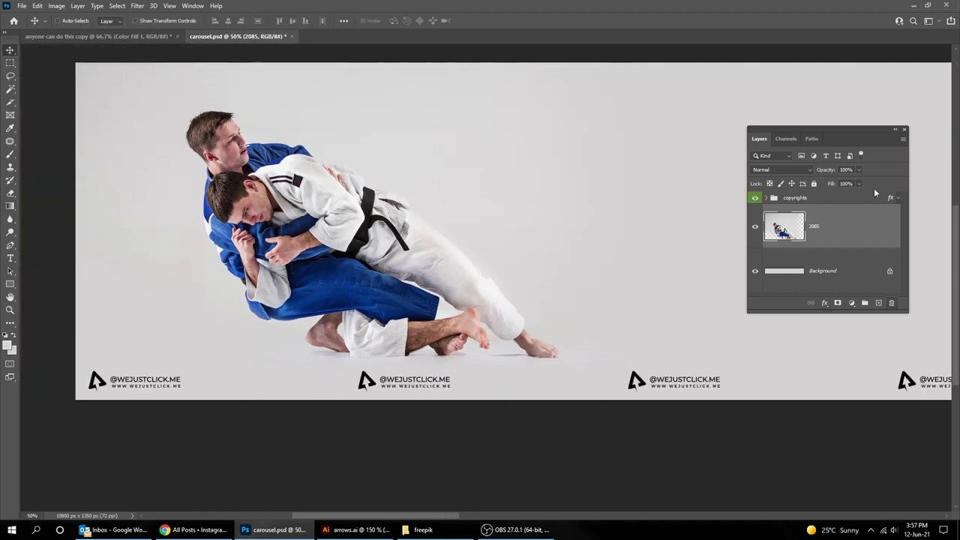
{"action": "left_click_drag", "start_coordinate": [845, 128], "coordinate": [806, 123]}
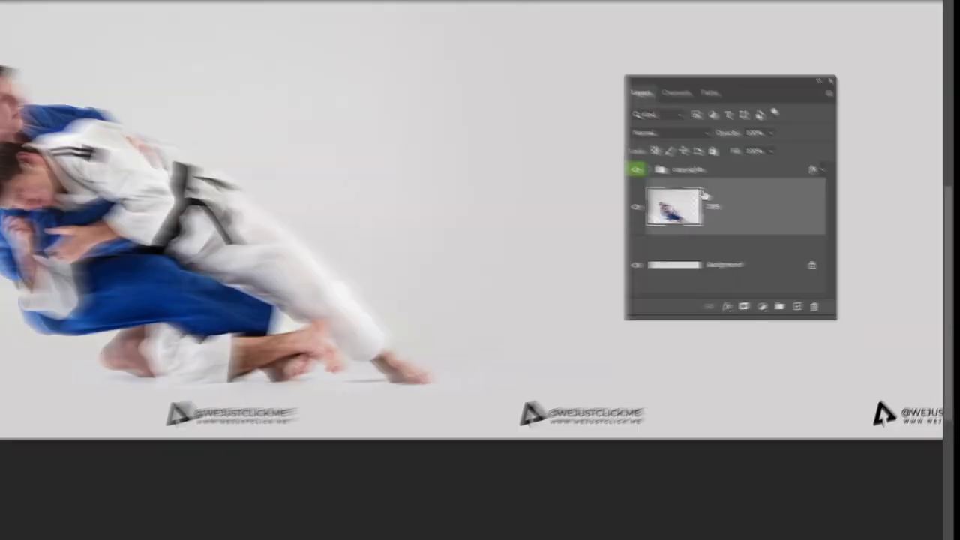
Create an orange-coded group named images and move photo 2085 into it
{"action": "left_click", "coordinate": [825, 297]}
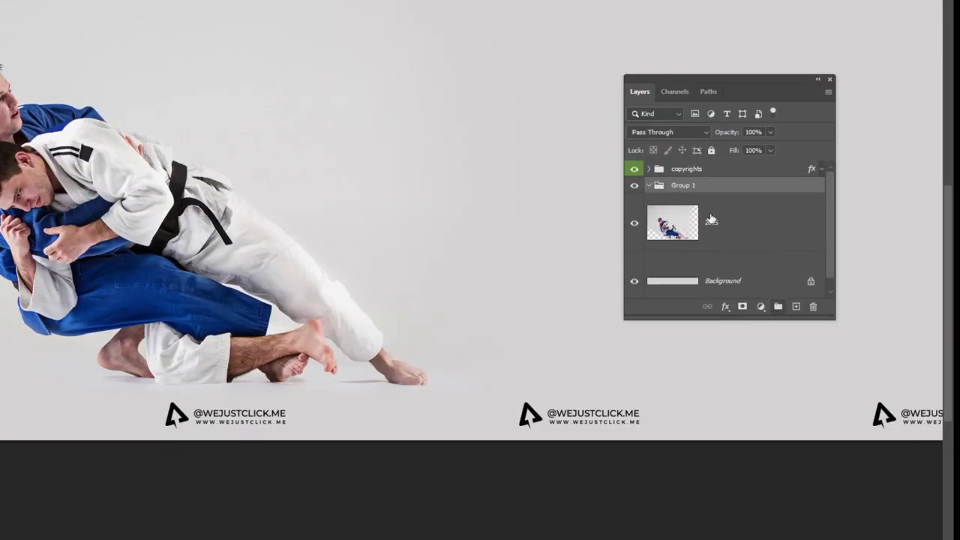
{"action": "double_click", "coordinate": [683, 185]}
{"action": "type", "text": "images"}
{"action": "key", "text": "Return"}
{"action": "right_click", "coordinate": [709, 192]}
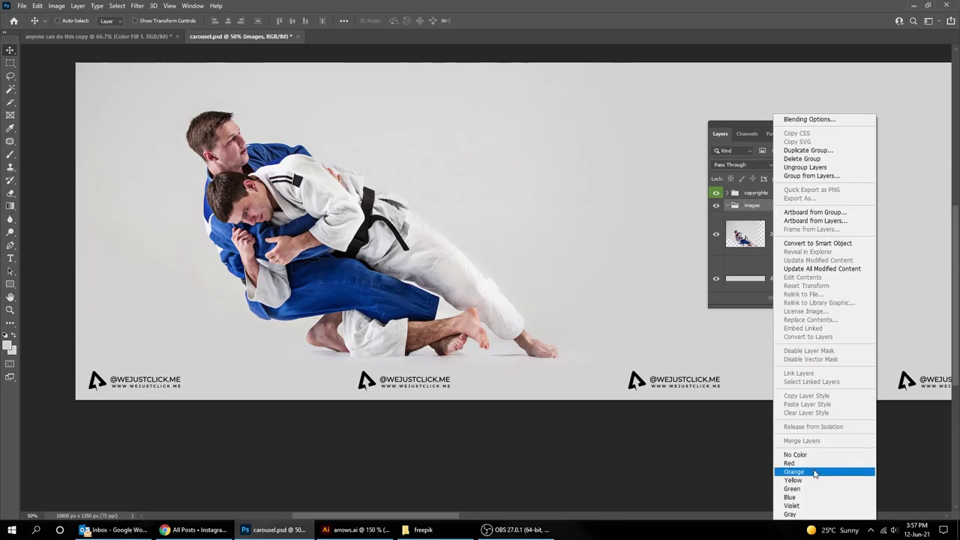
{"action": "left_click", "coordinate": [814, 471]}
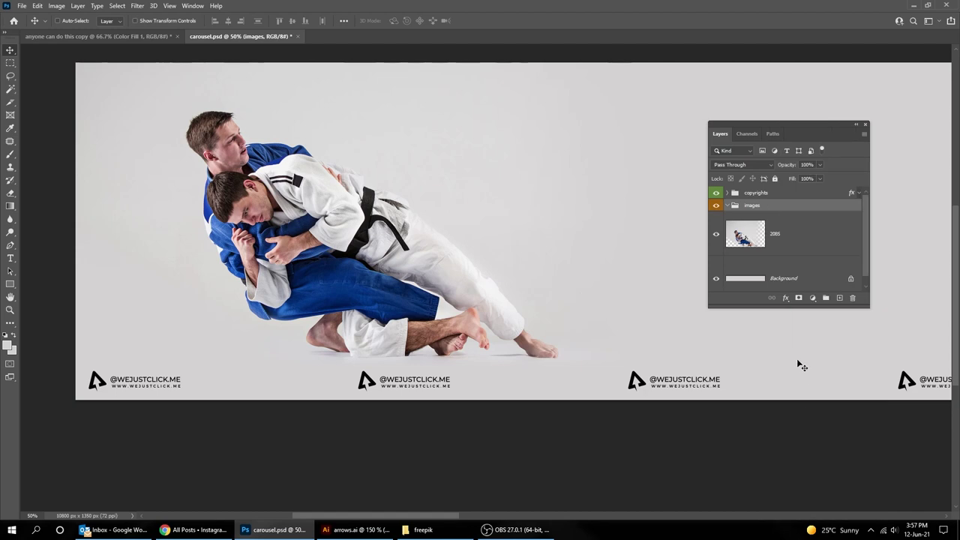
{"action": "left_click", "coordinate": [791, 239]}
{"action": "key", "text": "ctrl+bracketright"}
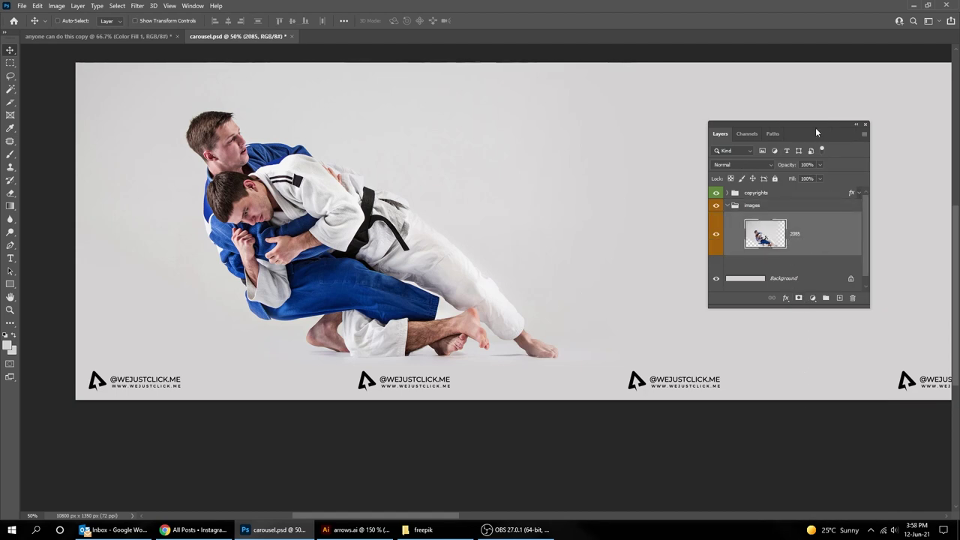
Place judo photo 2082 on the empty middle slides, enlarged to about double size
{"action": "left_click_drag", "start_coordinate": [813, 123], "coordinate": [820, 102]}
{"action": "scroll", "coordinate": [450, 229], "scroll_direction": "right", "scroll_amount": 3}
{"action": "key", "text": "ctrl+semicolon"}
{"action": "left_click_drag", "start_coordinate": [489, 260], "coordinate": [338, 272]}
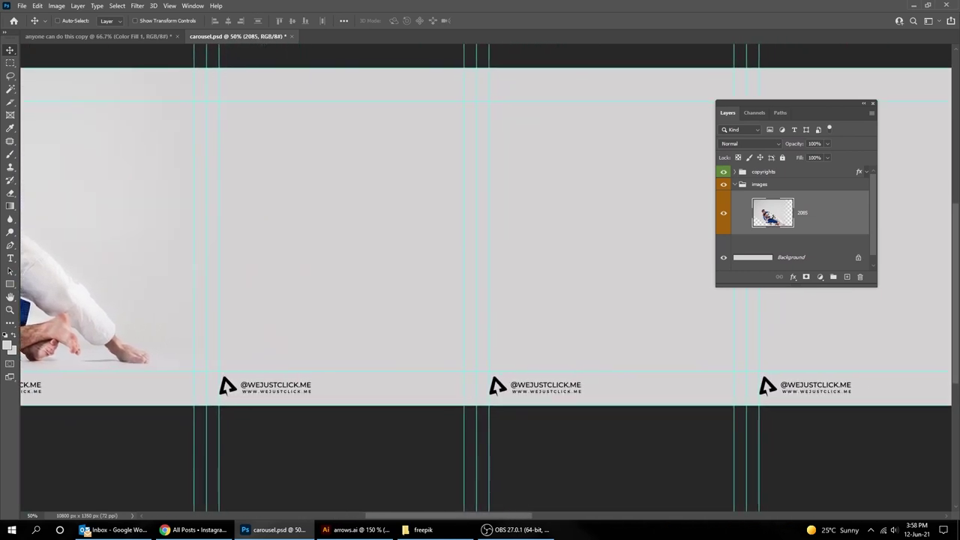
{"action": "key", "text": "alt+Tab"}
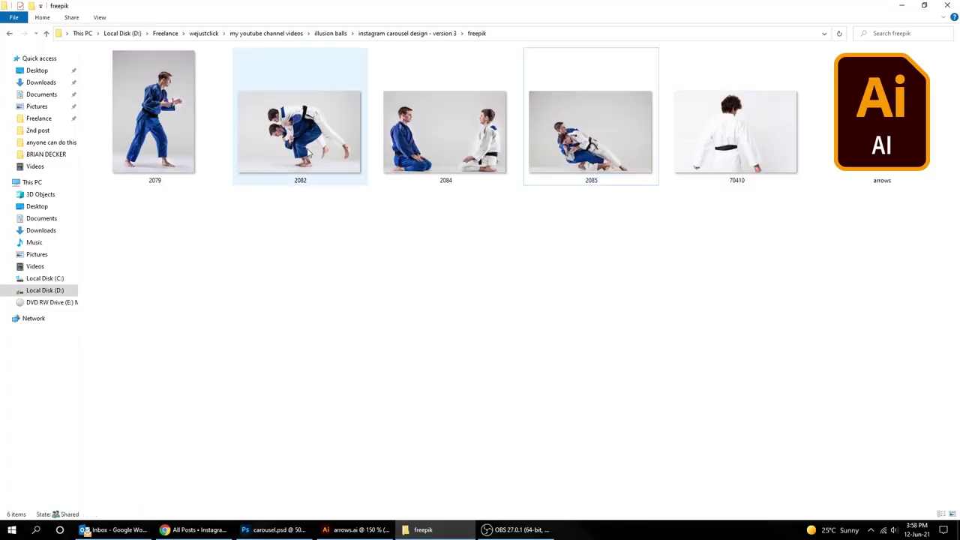
{"action": "left_click_drag", "start_coordinate": [345, 180], "coordinate": [297, 513]}
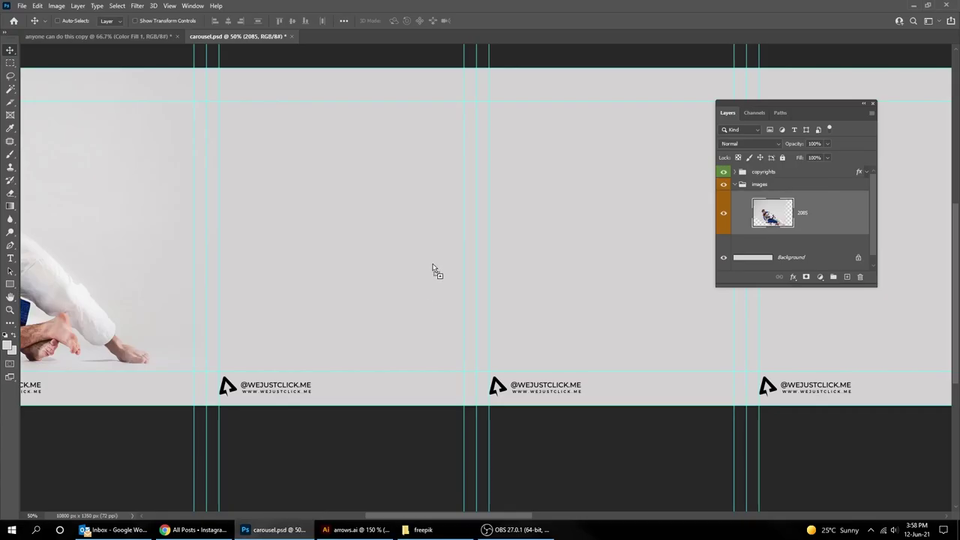
{"action": "left_click_drag", "start_coordinate": [296, 513], "coordinate": [437, 270]}
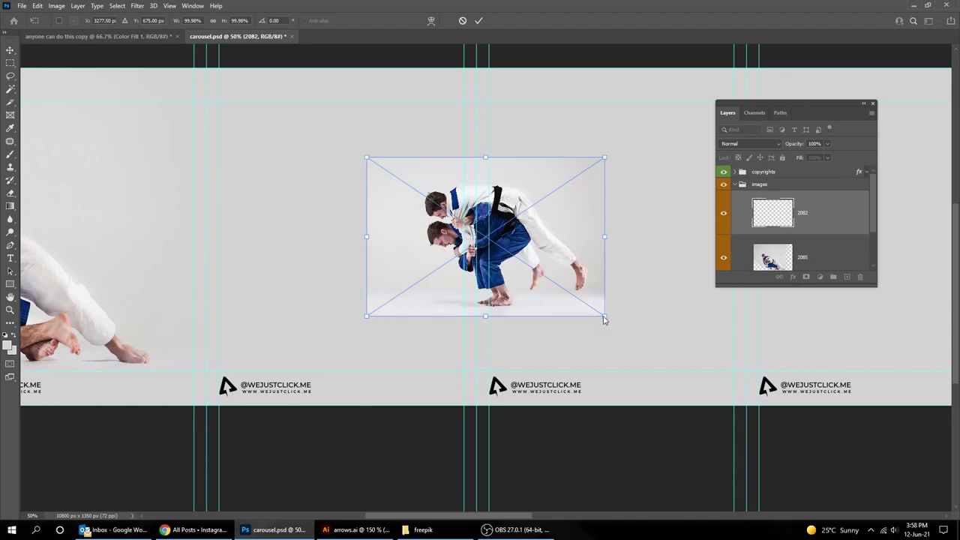
{"action": "left_click_drag", "start_coordinate": [605, 317], "coordinate": [735, 405]}
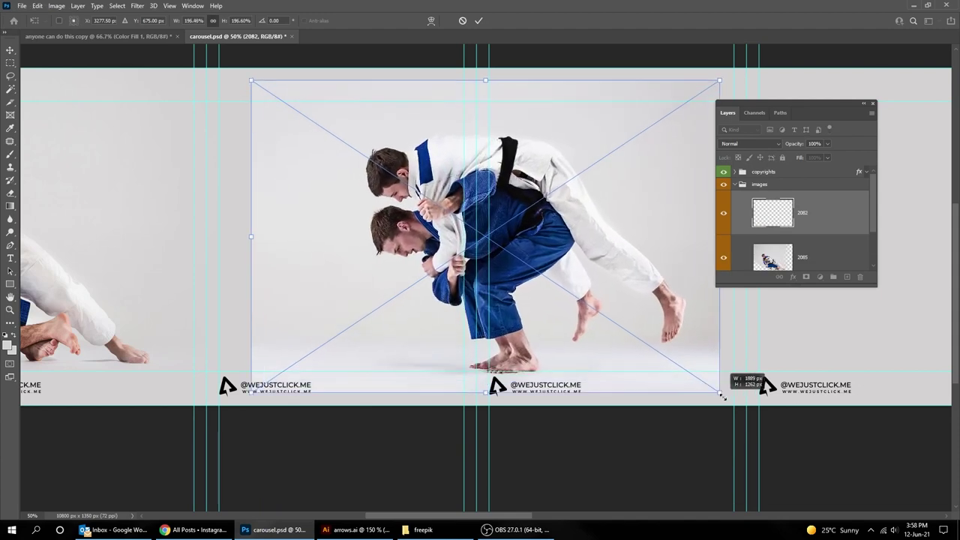
{"action": "key", "text": "Return"}
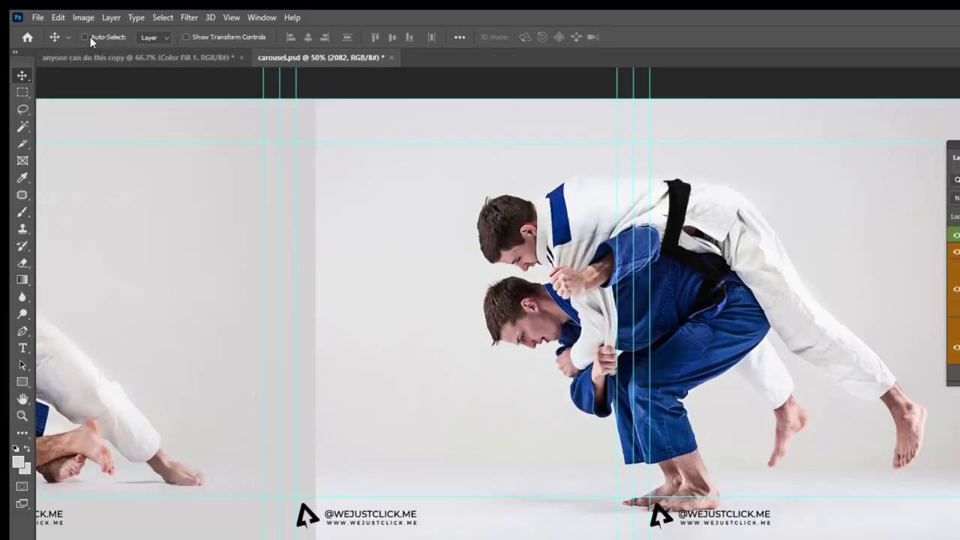
Flip photo 2082 horizontally so the judokas face right, then nudge it slightly down
{"action": "left_click", "coordinate": [37, 5]}
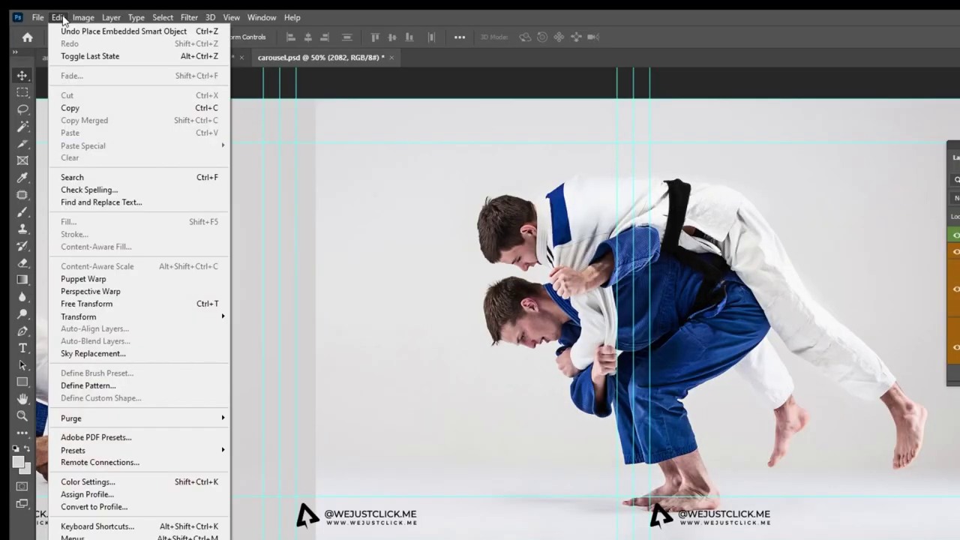
{"action": "mouse_move", "coordinate": [78, 227]}
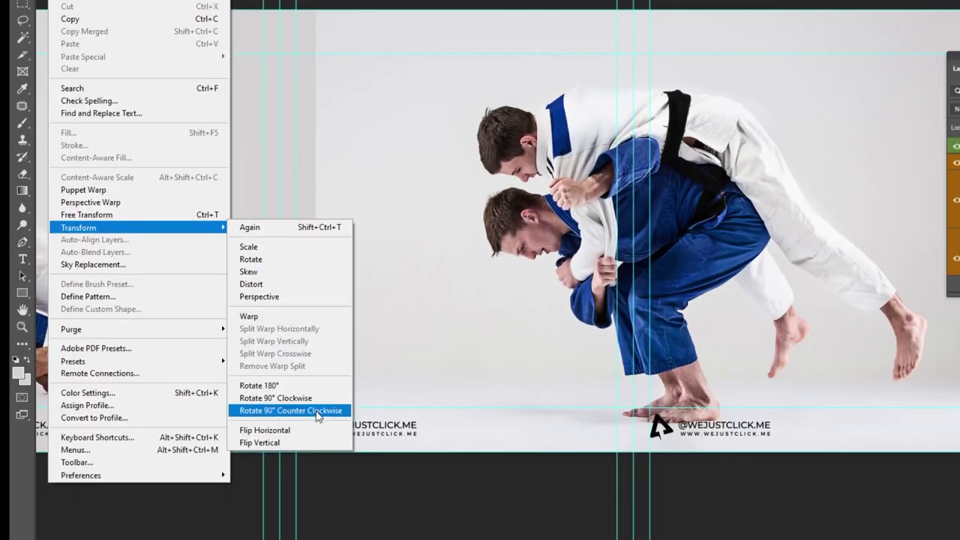
{"action": "left_click", "coordinate": [316, 433]}
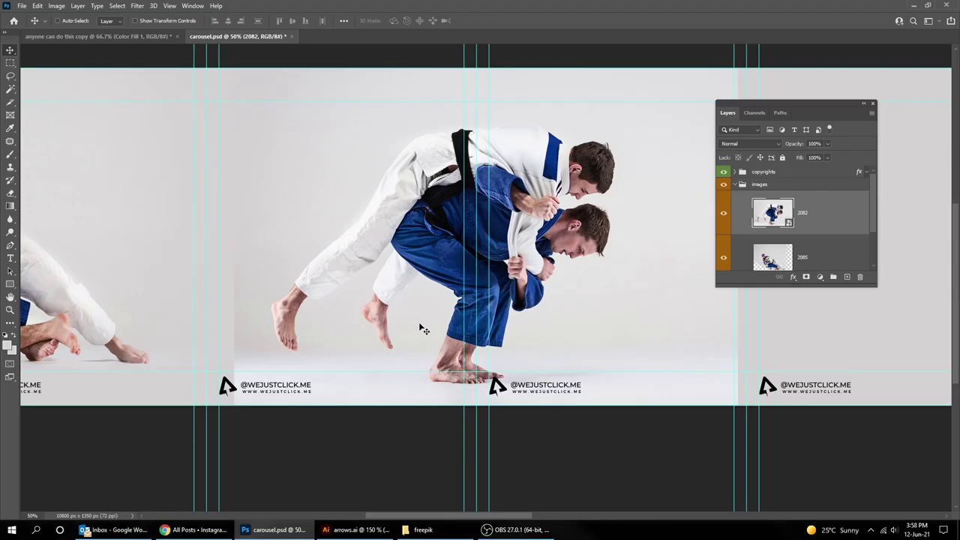
{"action": "left_click_drag", "start_coordinate": [358, 302], "coordinate": [351, 304]}
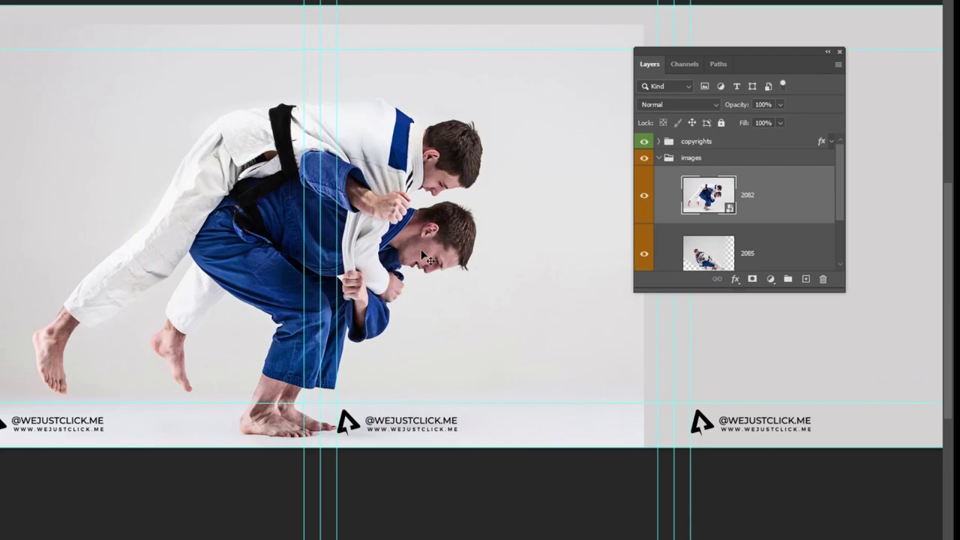
Rasterize layer 2082 and try a first gradient mask on it, then discard it
{"action": "right_click", "coordinate": [748, 207]}
{"action": "left_click", "coordinate": [784, 272]}
{"action": "left_click", "coordinate": [752, 281]}
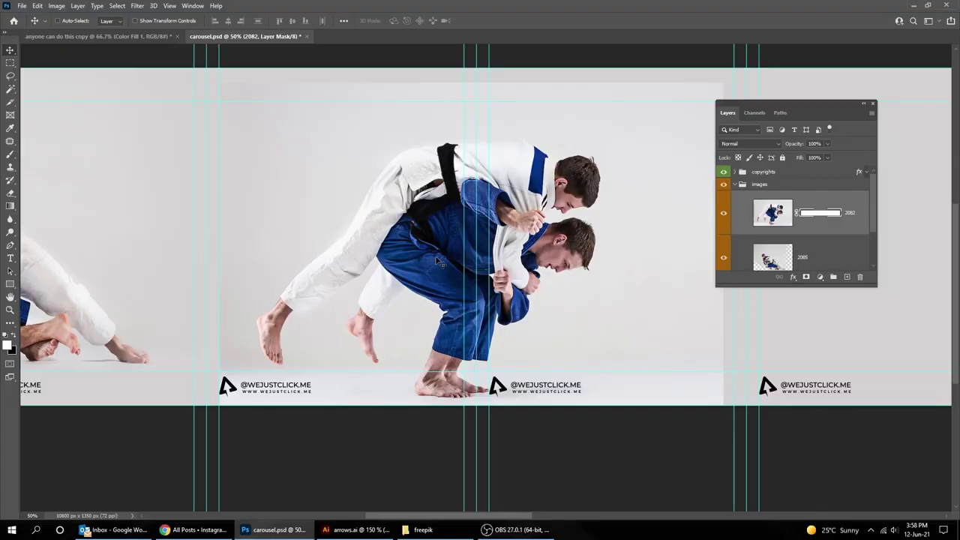
{"action": "left_click", "coordinate": [14, 208]}
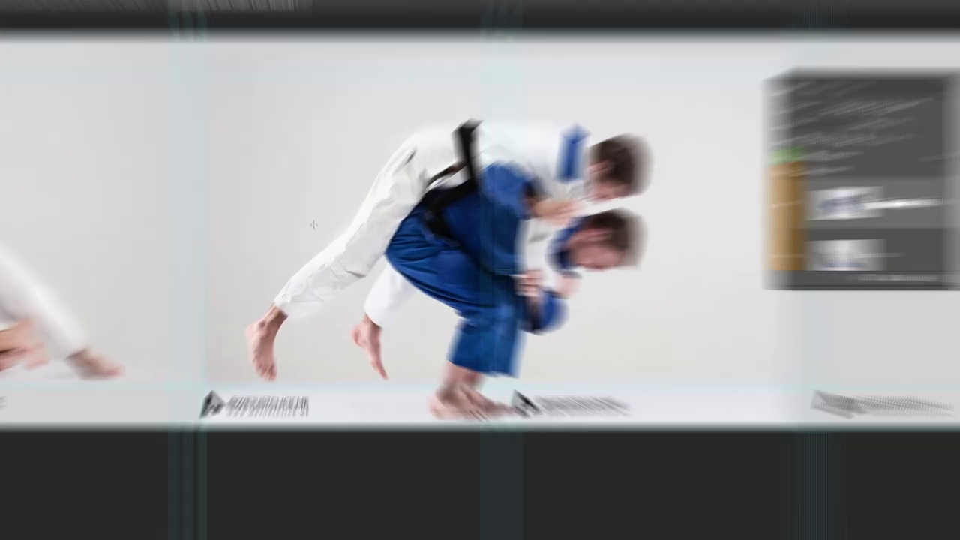
{"action": "left_click_drag", "start_coordinate": [317, 229], "coordinate": [222, 207]}
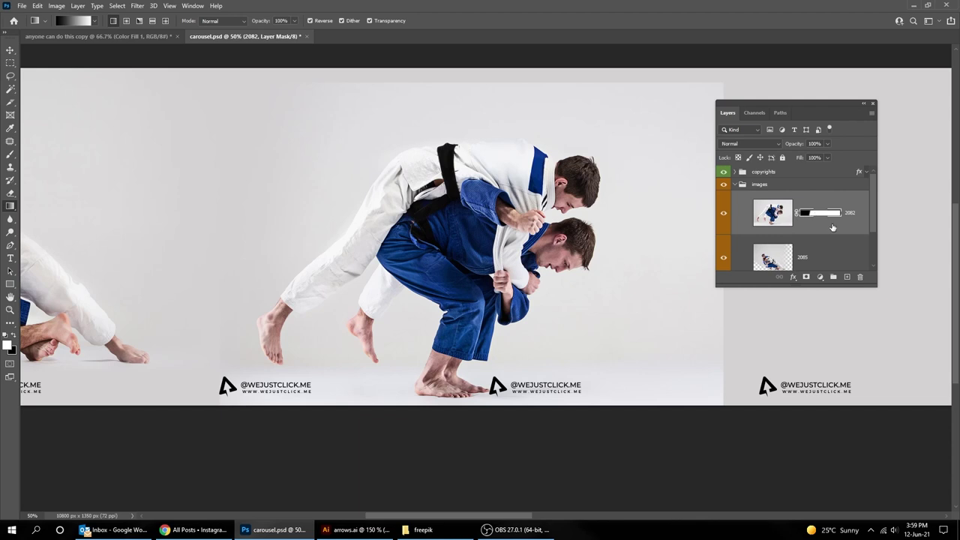
{"action": "left_click_drag", "start_coordinate": [823, 221], "coordinate": [860, 277]}
Try further gradient masks on photo 2082's lower and top edges, discarding each
{"action": "left_click", "coordinate": [806, 277]}
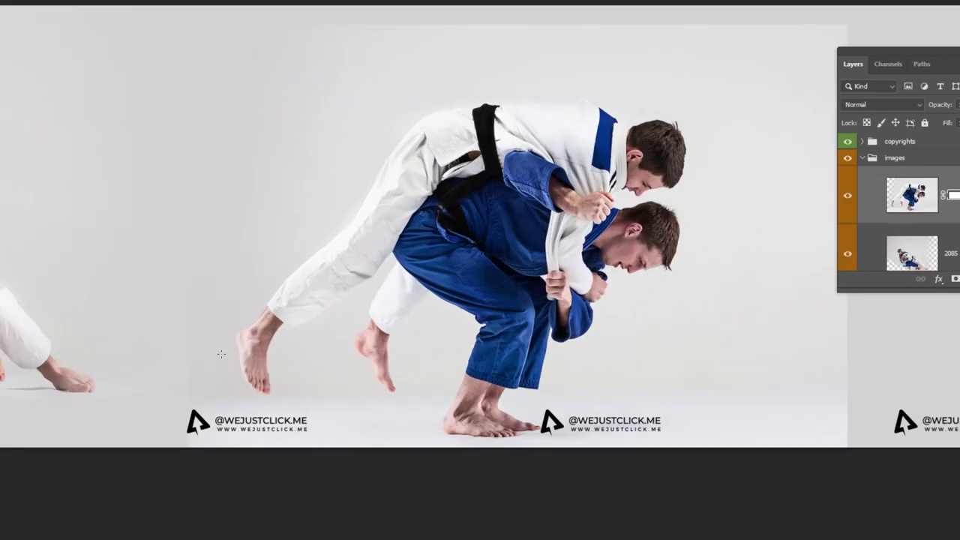
{"action": "left_click_drag", "start_coordinate": [226, 352], "coordinate": [207, 357]}
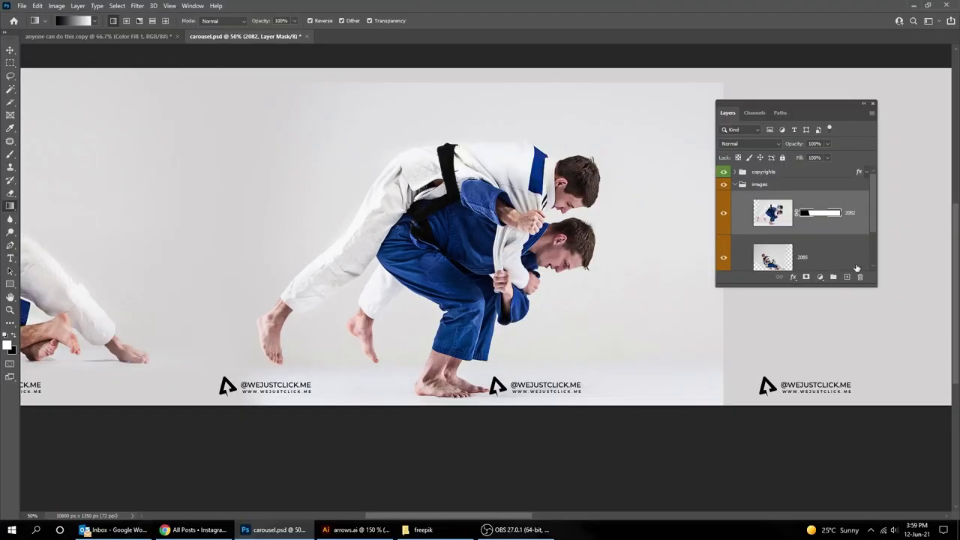
{"action": "left_click_drag", "start_coordinate": [856, 268], "coordinate": [859, 277]}
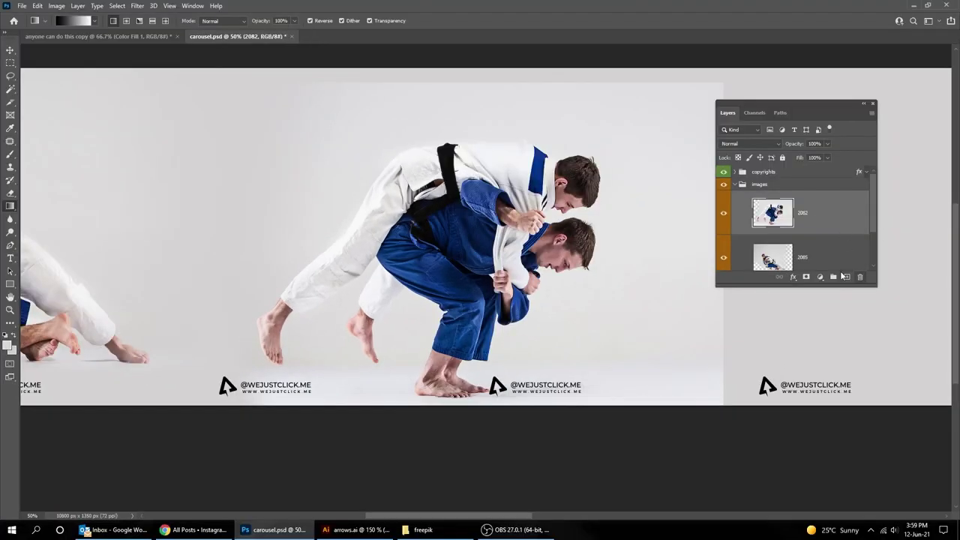
{"action": "left_click", "coordinate": [806, 277]}
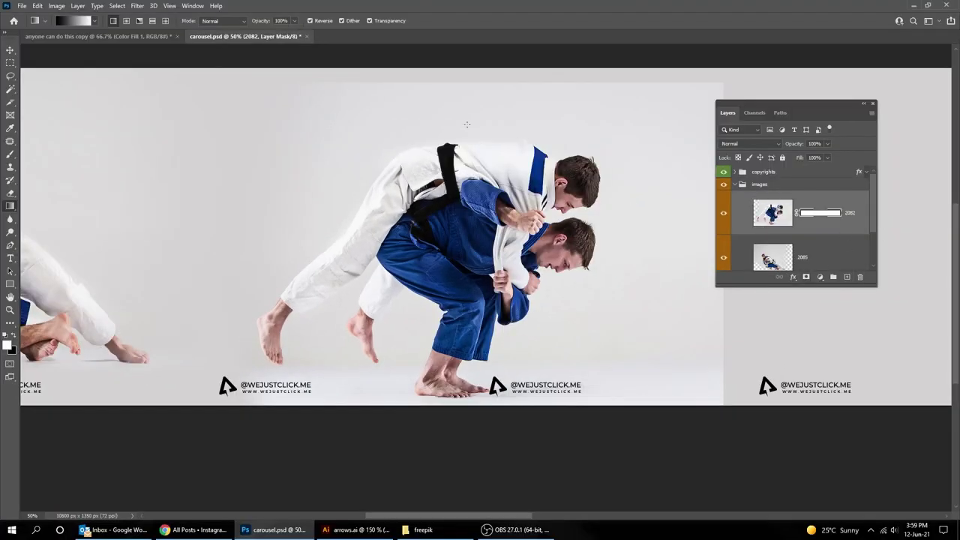
{"action": "left_click_drag", "start_coordinate": [460, 86], "coordinate": [461, 117]}
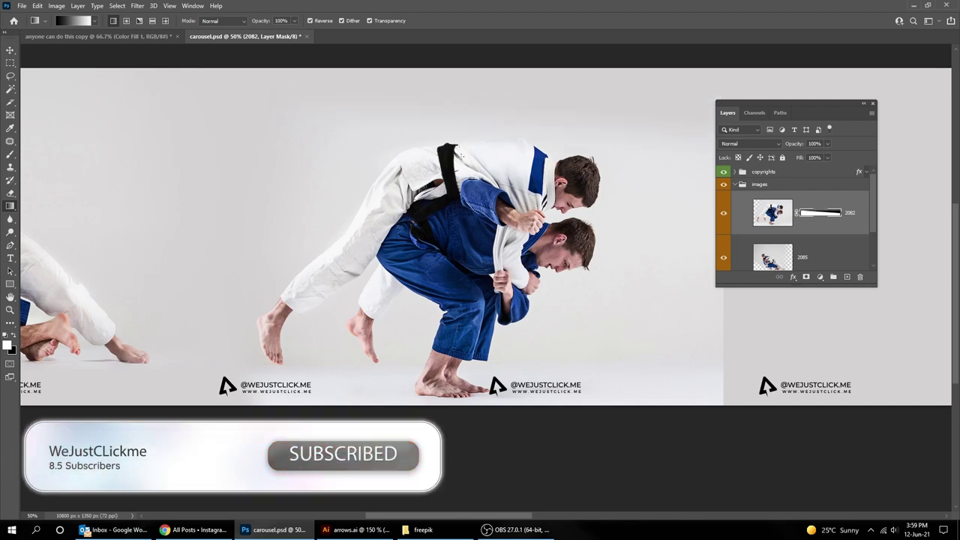
{"action": "left_click_drag", "start_coordinate": [510, 100], "coordinate": [510, 150]}
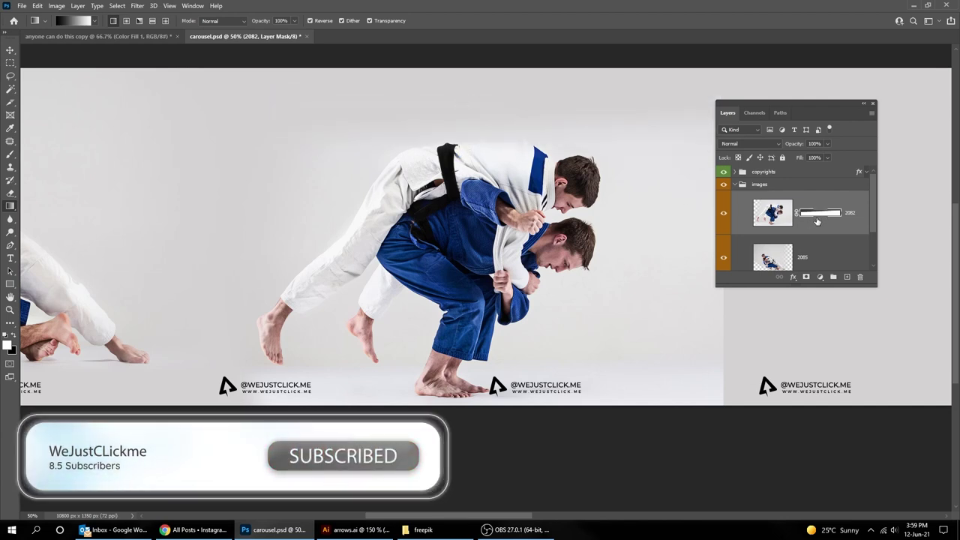
{"action": "left_click_drag", "start_coordinate": [817, 220], "coordinate": [860, 276]}
{"action": "scroll", "coordinate": [525, 236], "scroll_direction": "right", "scroll_amount": 1}
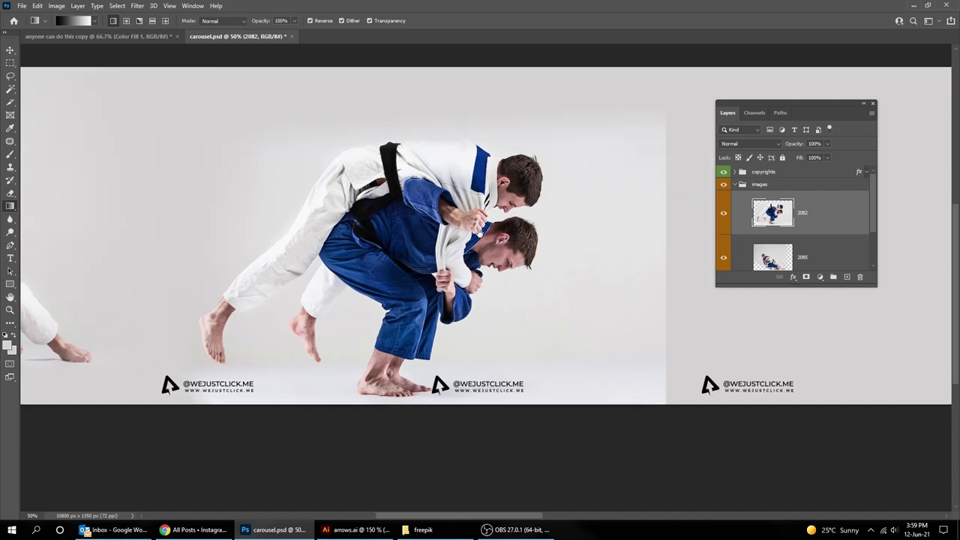
{"action": "left_click_drag", "start_coordinate": [546, 247], "coordinate": [403, 228]}
Fade photo 2082's right edge from the man's head outward with two applied gradient masks
{"action": "left_click", "coordinate": [806, 277]}
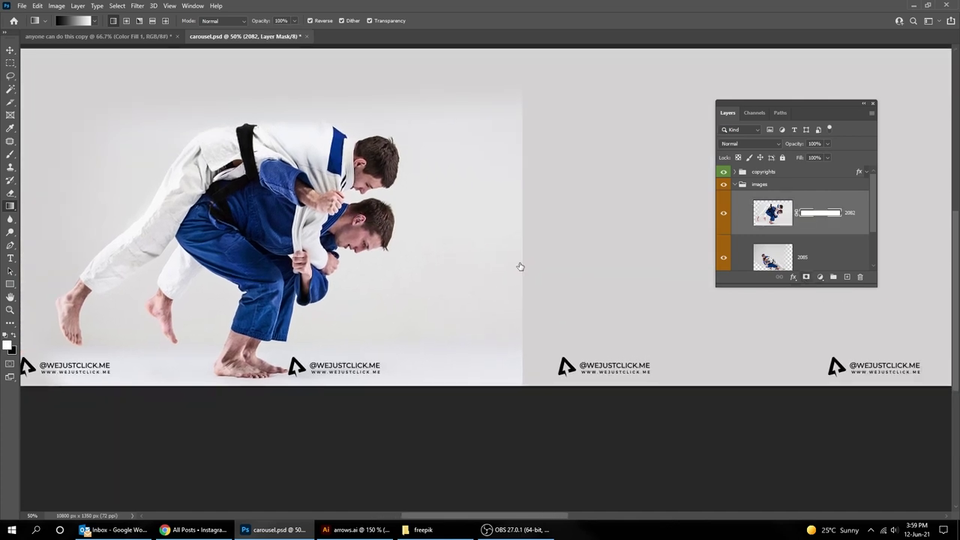
{"action": "mouse_move", "coordinate": [493, 255]}
{"action": "left_mouse_down"}
{"action": "mouse_move", "coordinate": [513, 257]}
{"action": "mouse_move", "coordinate": [444, 252]}
{"action": "left_mouse_up"}
{"action": "left_click_drag", "start_coordinate": [346, 235], "coordinate": [454, 300]}
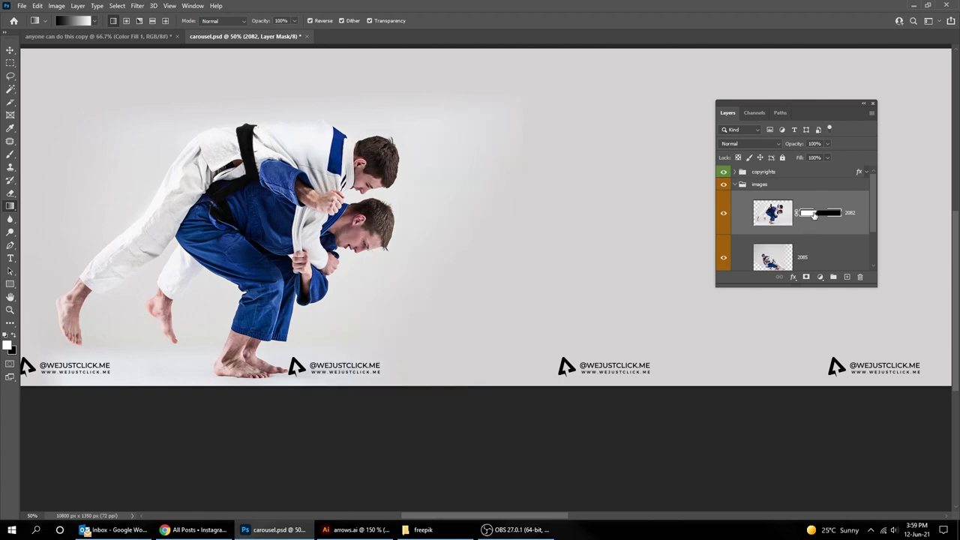
{"action": "left_click", "coordinate": [861, 278]}
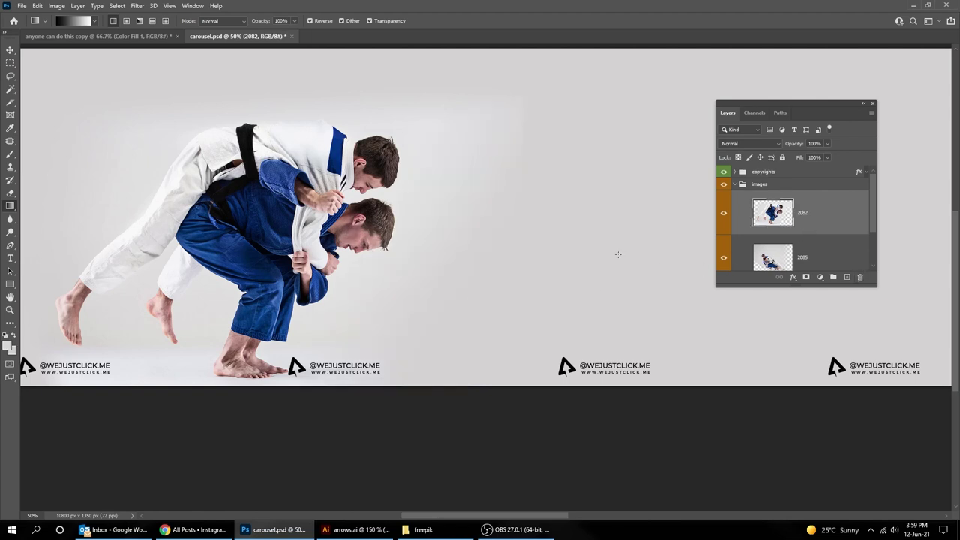
{"action": "left_click", "coordinate": [806, 278]}
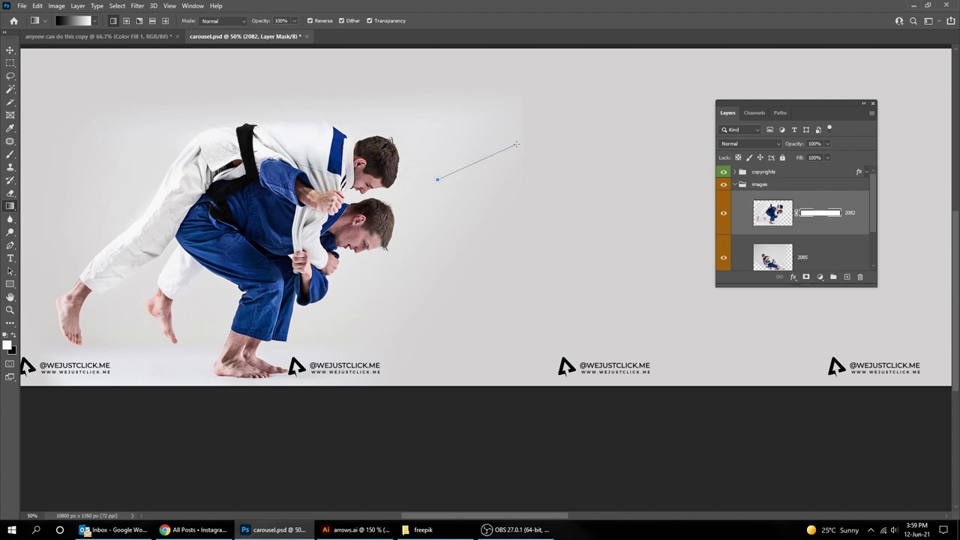
{"action": "left_click_drag", "start_coordinate": [517, 144], "coordinate": [517, 143]}
{"action": "left_click", "coordinate": [860, 278]}
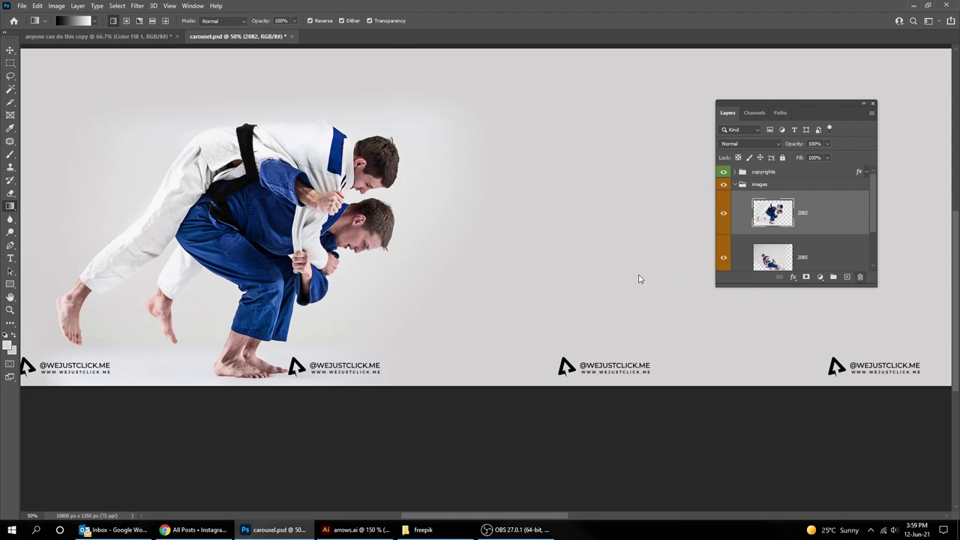
{"action": "key", "text": "v"}
{"action": "key", "text": "ctrl+minus"}
{"action": "left_click_drag", "start_coordinate": [319, 233], "coordinate": [514, 232]}
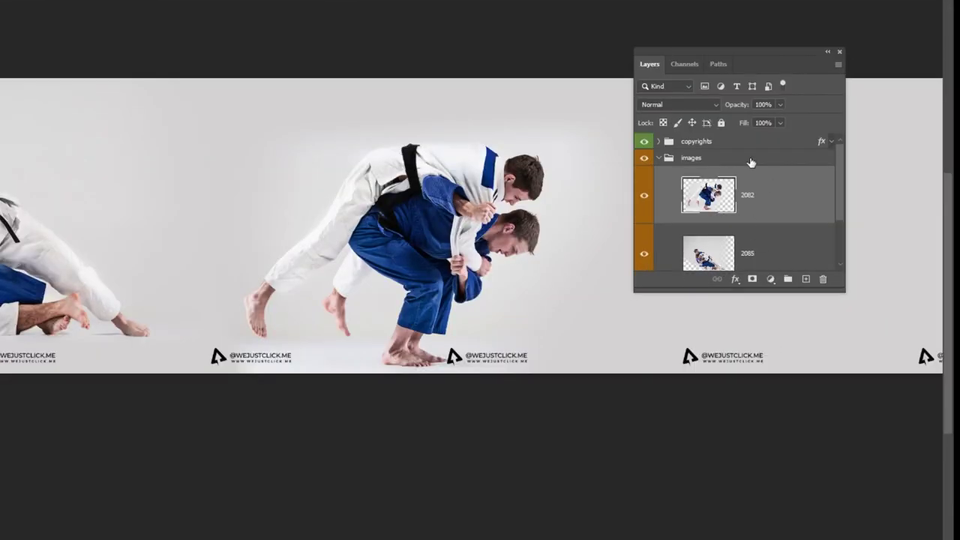
Add an unclipped Brightness/Contrast layer above the images group: brightness 6, contrast 23
{"action": "left_click", "coordinate": [750, 159]}
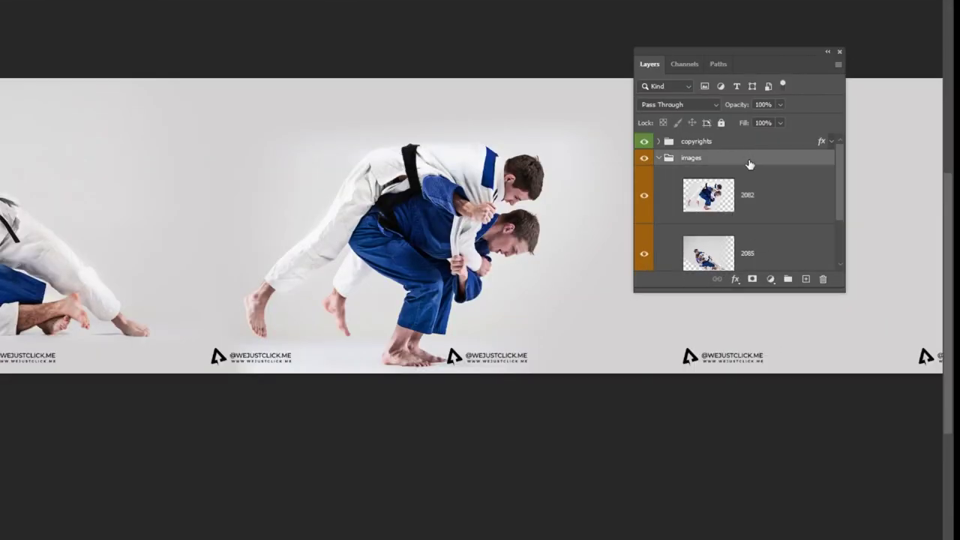
{"action": "left_click", "coordinate": [771, 279]}
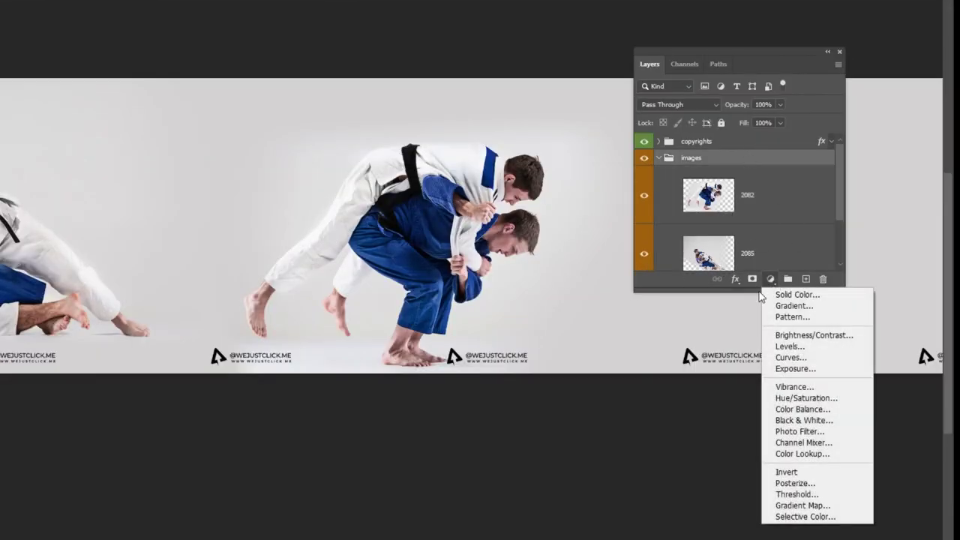
{"action": "left_click", "coordinate": [814, 335]}
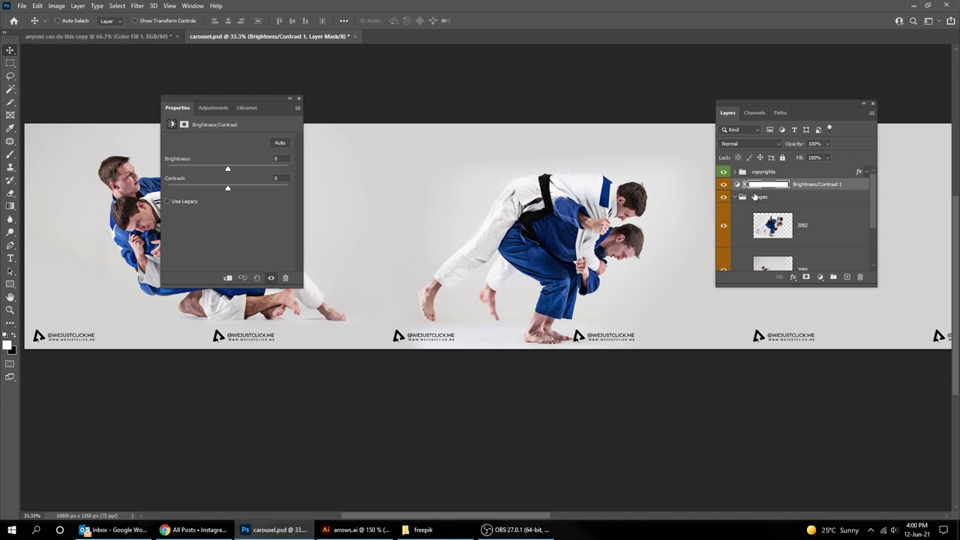
{"action": "left_click", "coordinate": [229, 282]}
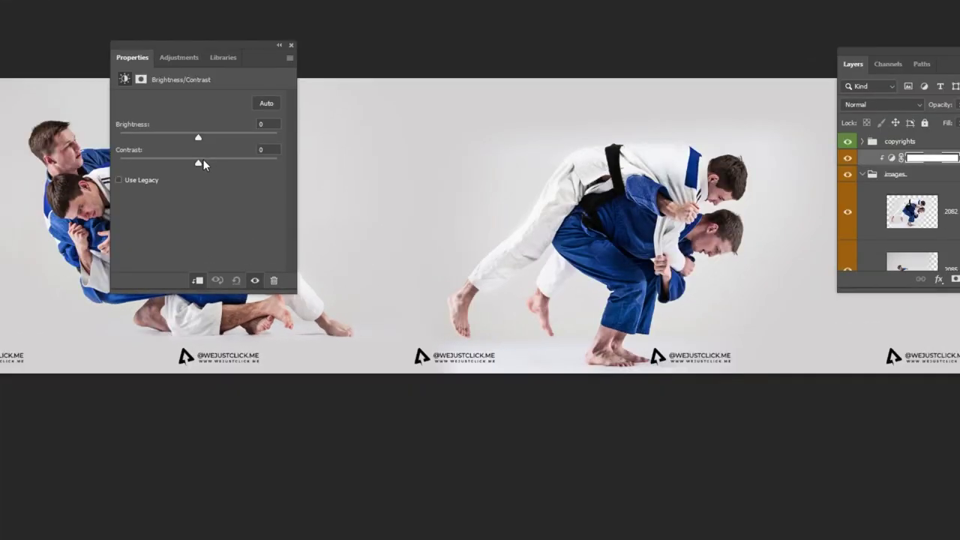
{"action": "mouse_move", "coordinate": [202, 163]}
{"action": "left_mouse_down"}
{"action": "mouse_move", "coordinate": [217, 162]}
{"action": "mouse_move", "coordinate": [211, 137]}
{"action": "mouse_move", "coordinate": [203, 139]}
{"action": "left_mouse_up"}
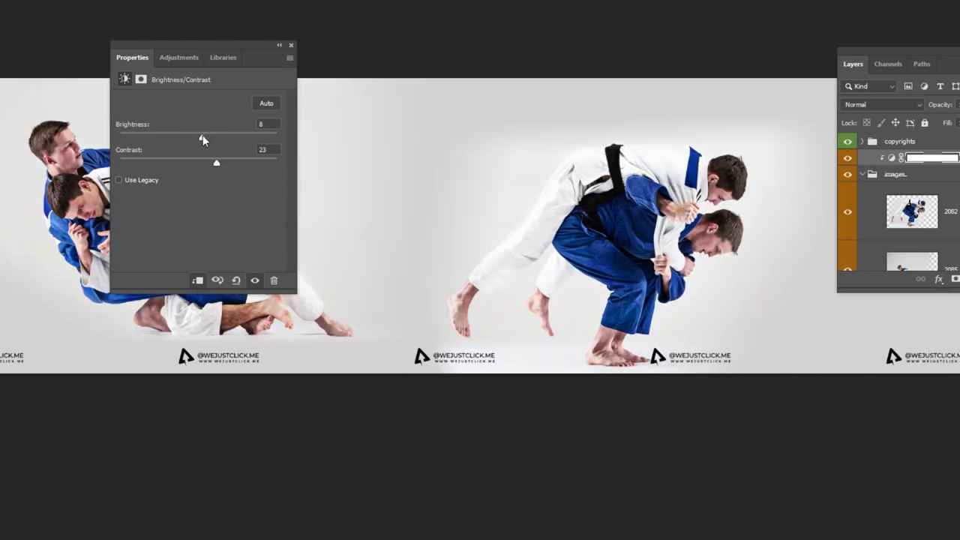
{"action": "left_click", "coordinate": [199, 280]}
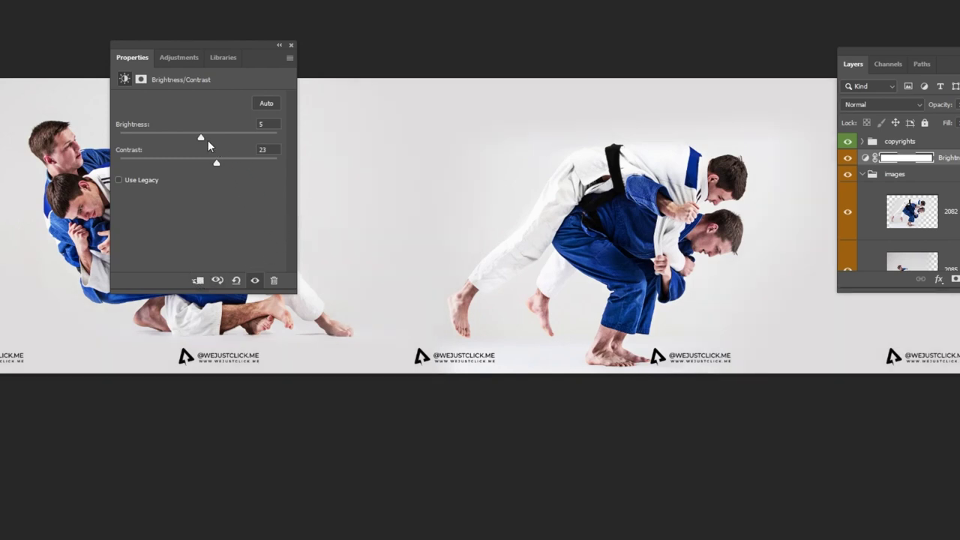
{"action": "left_click_drag", "start_coordinate": [201, 137], "coordinate": [202, 137]}
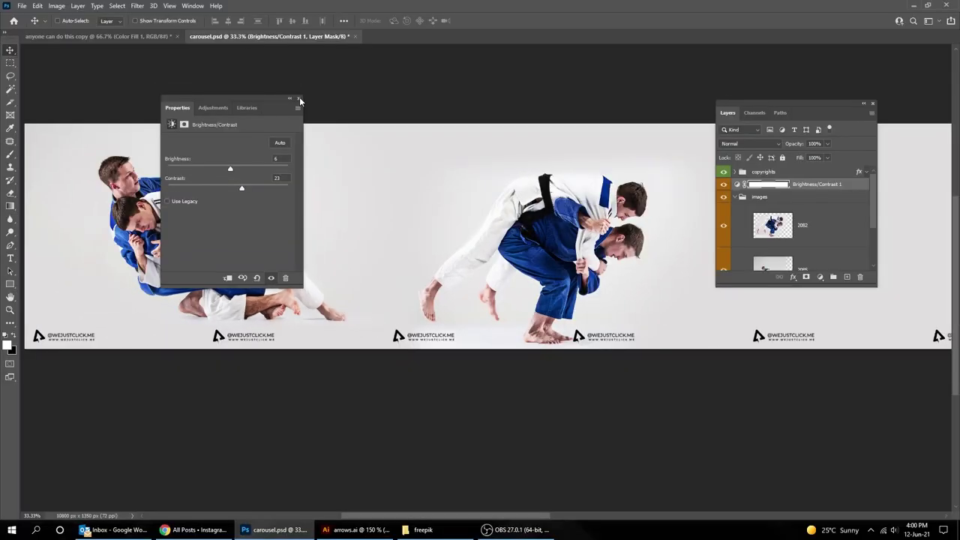
{"action": "left_click", "coordinate": [301, 101]}
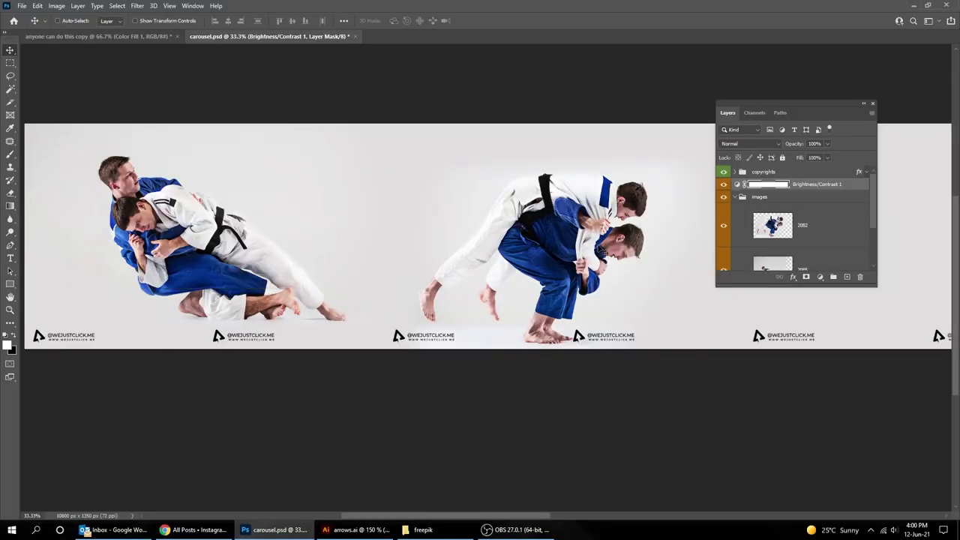
{"action": "scroll", "coordinate": [525, 248], "scroll_direction": "right", "scroll_amount": 3}
Enlarge grappling photo 2082 toward the slide edge with guides shown and commit it
{"action": "scroll", "coordinate": [498, 249], "scroll_direction": "right", "scroll_amount": 3}
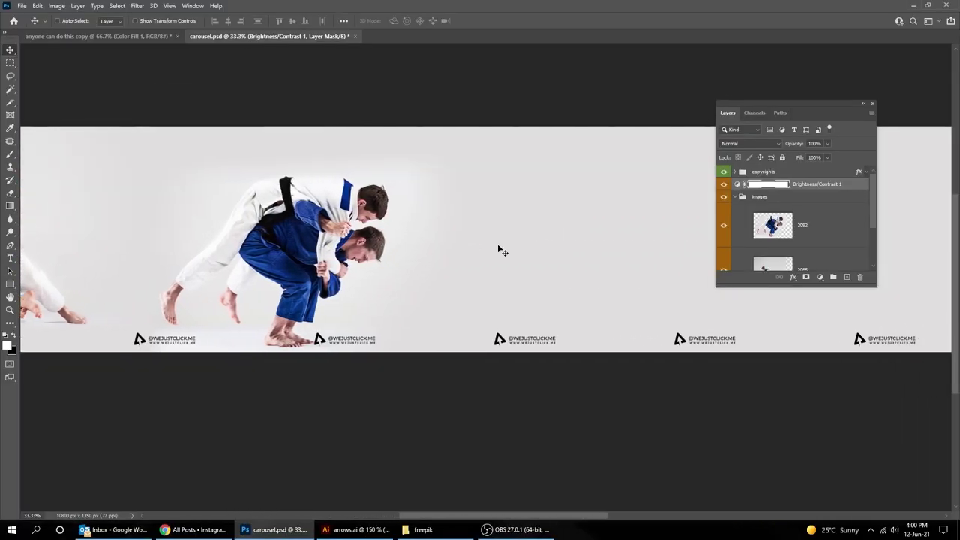
{"action": "key", "text": "ctrl+semicolon"}
{"action": "scroll", "coordinate": [518, 240], "scroll_direction": "right", "scroll_amount": 1}
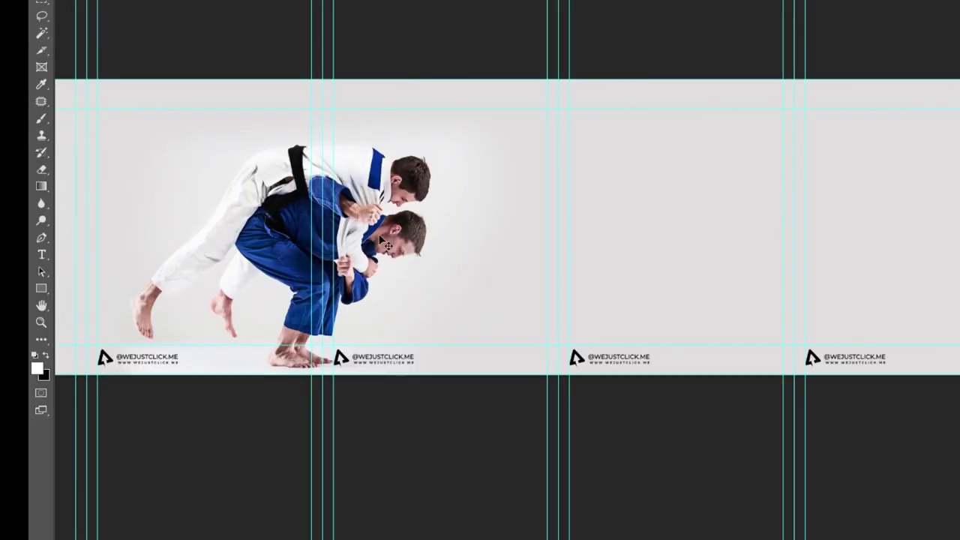
{"action": "right_click", "coordinate": [269, 246]}
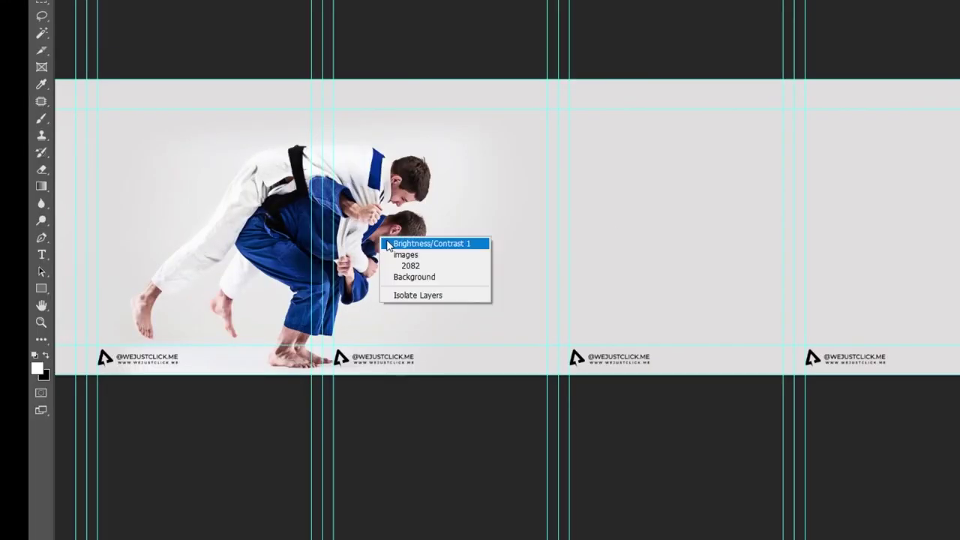
{"action": "left_click", "coordinate": [405, 266]}
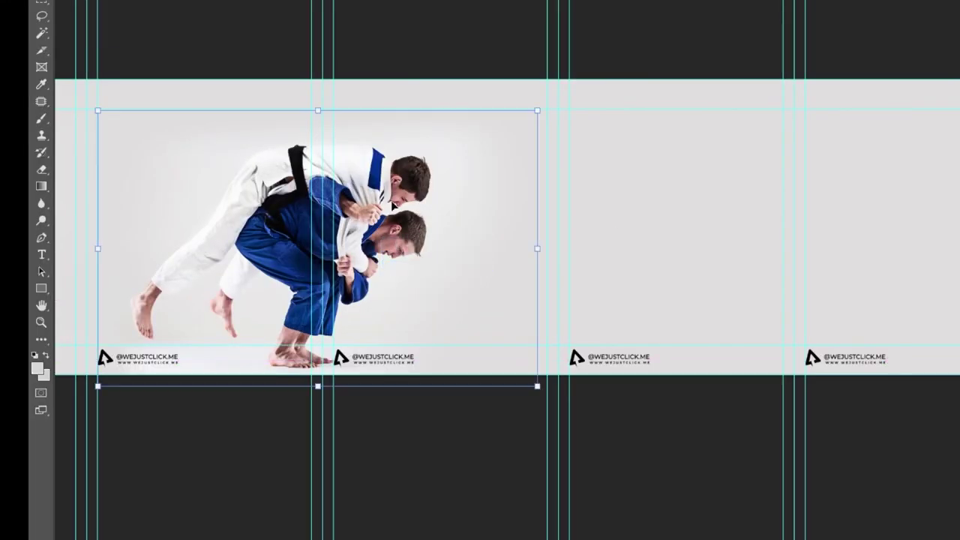
{"action": "left_click_drag", "start_coordinate": [538, 112], "coordinate": [558, 94]}
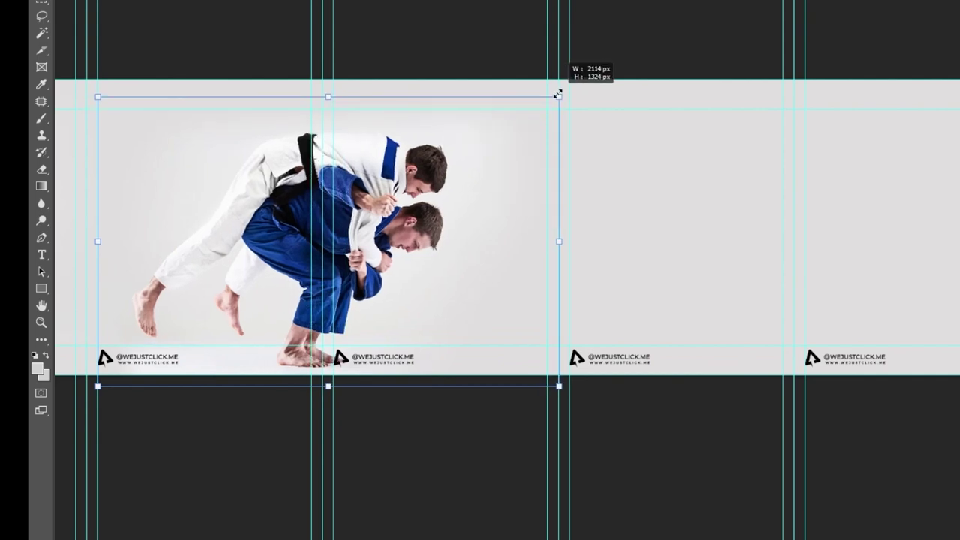
{"action": "key", "text": "Return"}
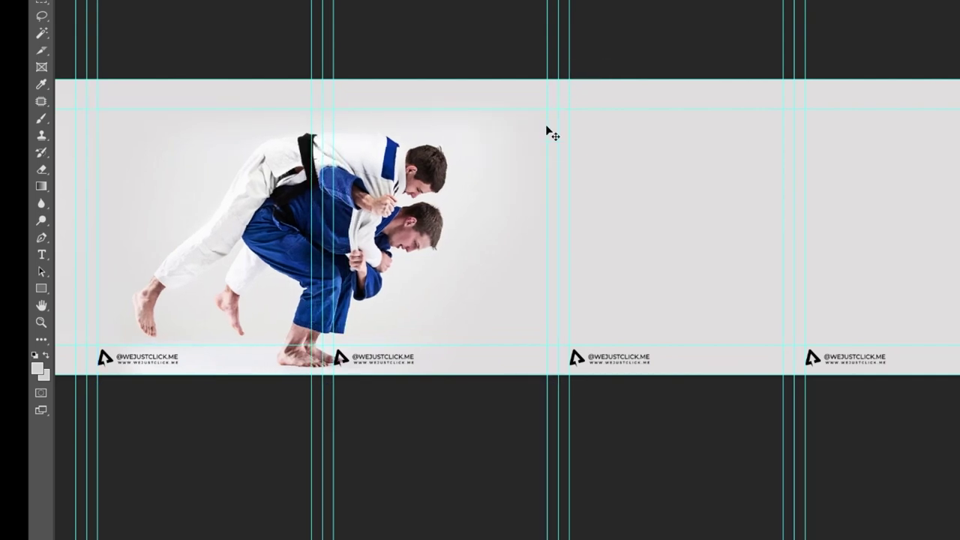
{"action": "left_click_drag", "start_coordinate": [520, 201], "coordinate": [501, 201]}
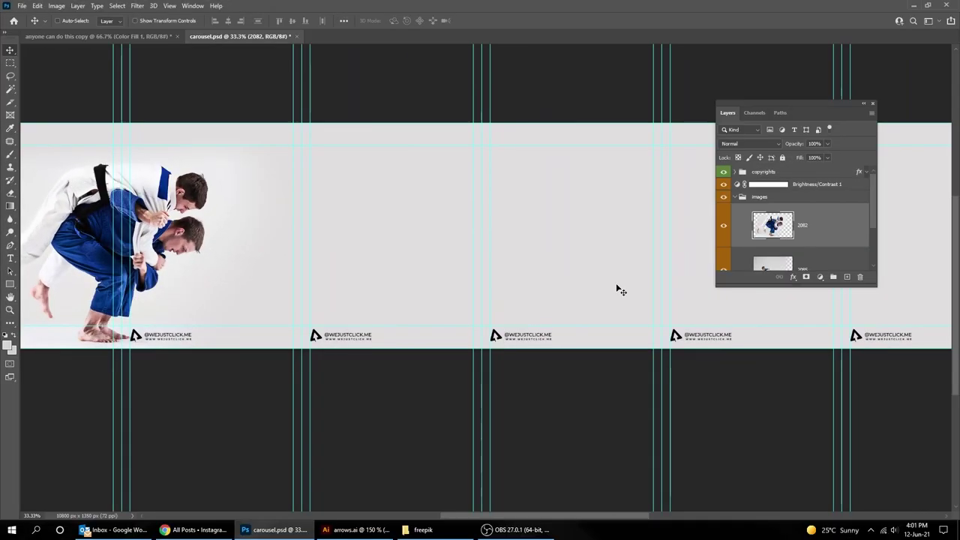
Drag judo photo 2084 from the freepik folder onto the middle slides
{"action": "left_click", "coordinate": [194, 530]}
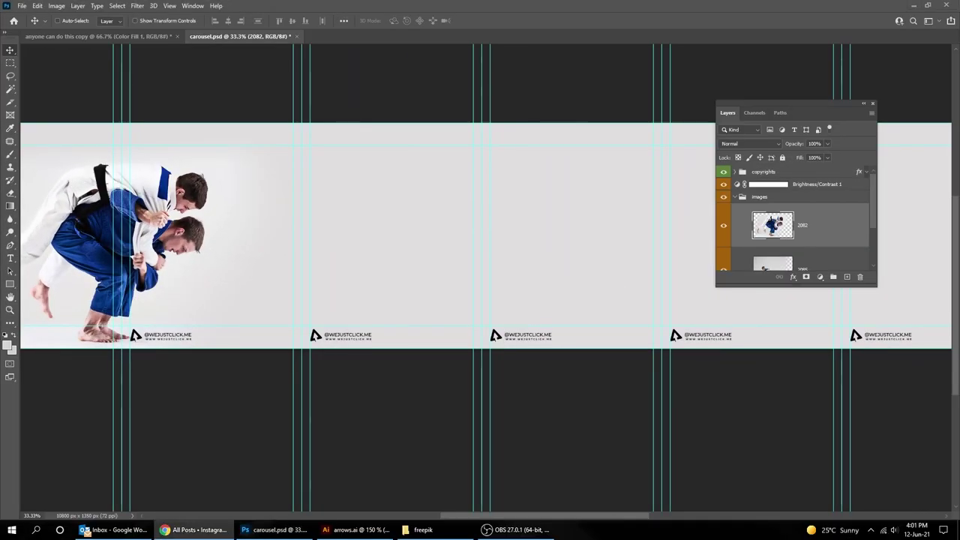
{"action": "left_click", "coordinate": [419, 530]}
{"action": "mouse_move", "coordinate": [443, 131]}
{"action": "left_mouse_down"}
{"action": "mouse_move", "coordinate": [379, 424]}
{"action": "mouse_move", "coordinate": [420, 308]}
{"action": "left_mouse_up"}
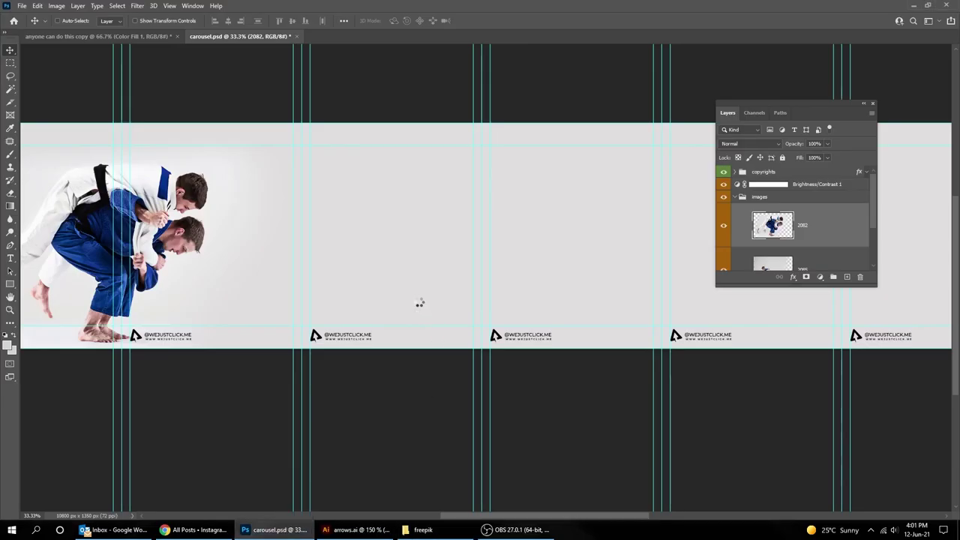
{"action": "left_click_drag", "start_coordinate": [420, 308], "coordinate": [418, 301]}
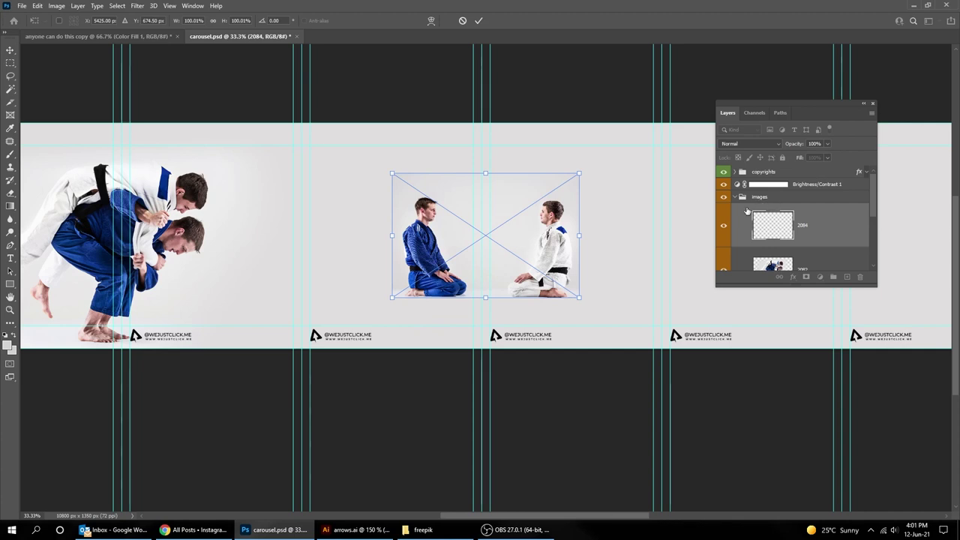
Enlarge photo 2084 to about 178% across the middle slides, nudge it up and hide guides
{"action": "left_click_drag", "start_coordinate": [579, 297], "coordinate": [648, 342]}
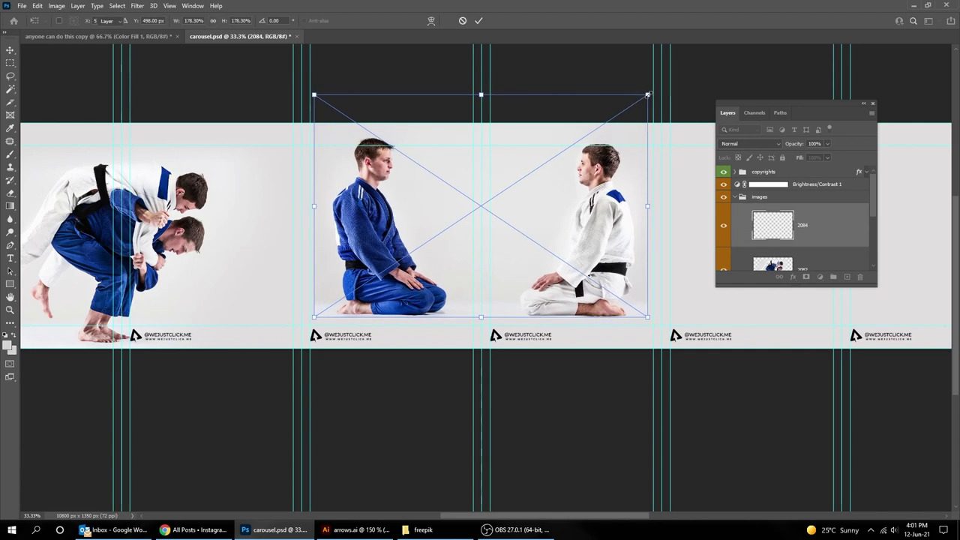
{"action": "key", "text": "Return"}
{"action": "left_click_drag", "start_coordinate": [552, 198], "coordinate": [571, 210]}
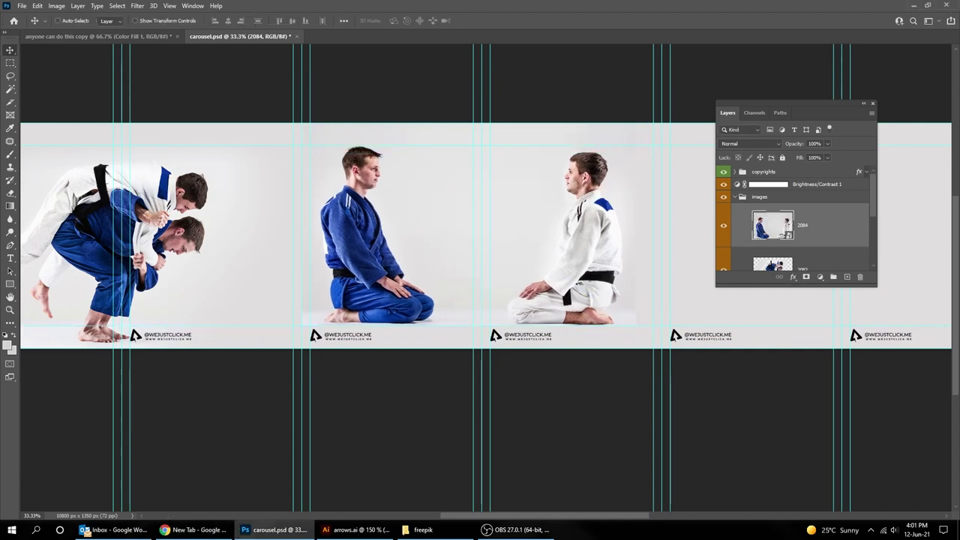
{"action": "key", "text": "ctrl+t"}
{"action": "left_click_drag", "start_coordinate": [636, 326], "coordinate": [663, 342]}
{"action": "key", "text": "Return"}
{"action": "left_click_drag", "start_coordinate": [617, 301], "coordinate": [614, 288]}
{"action": "key", "text": "ctrl+semicolon"}
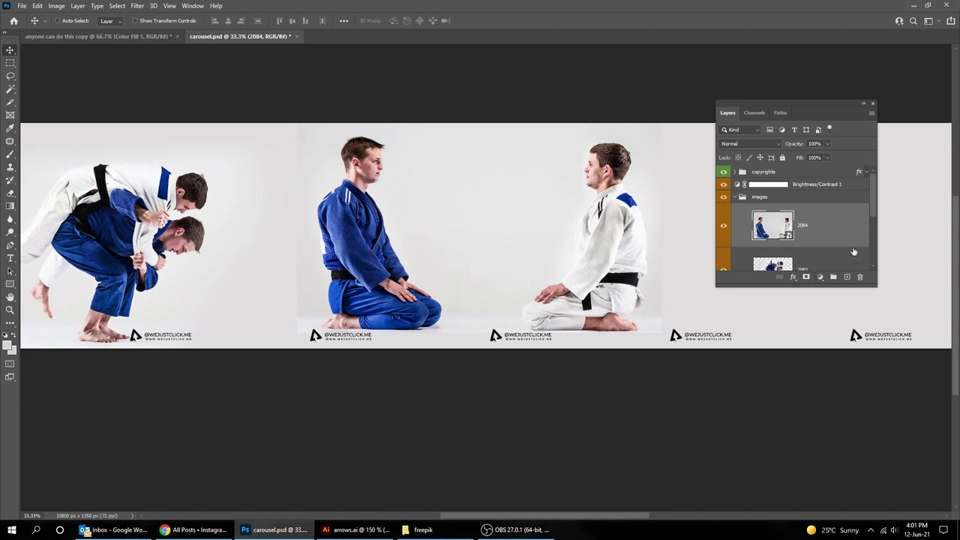
{"action": "right_click", "coordinate": [817, 229]}
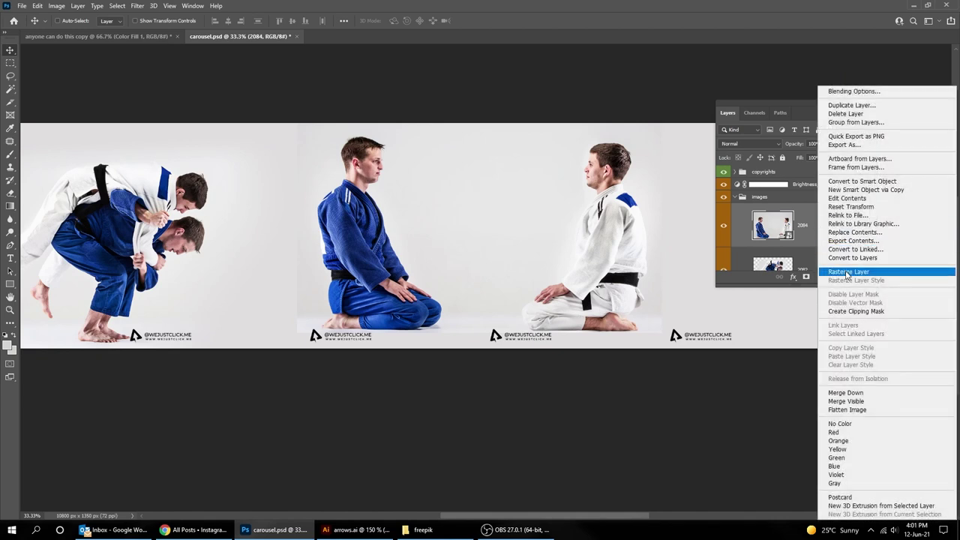
Rasterize photo 2084 into a pixel layer, then add and remove a temporary layer mask
{"action": "left_click", "coordinate": [846, 272]}
{"action": "left_click", "coordinate": [806, 277]}
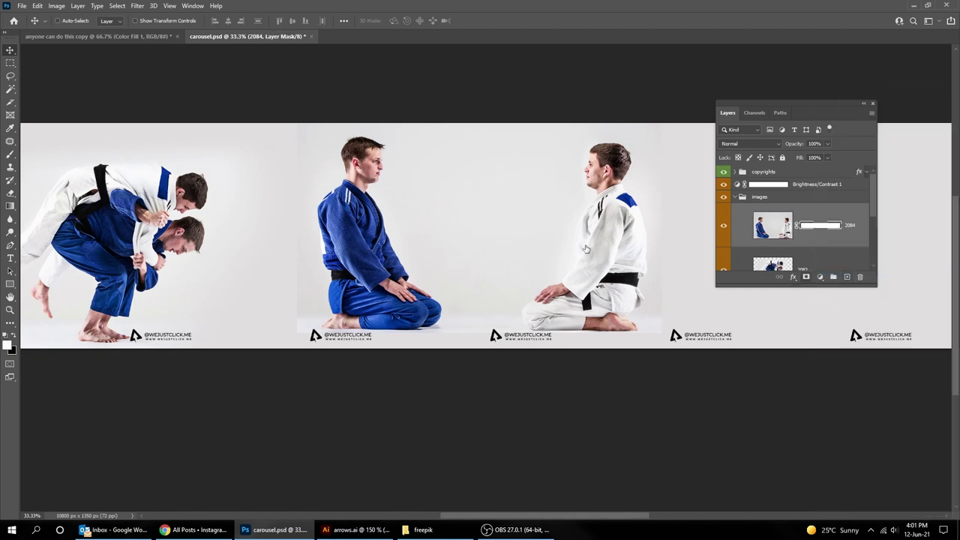
{"action": "key", "text": "g"}
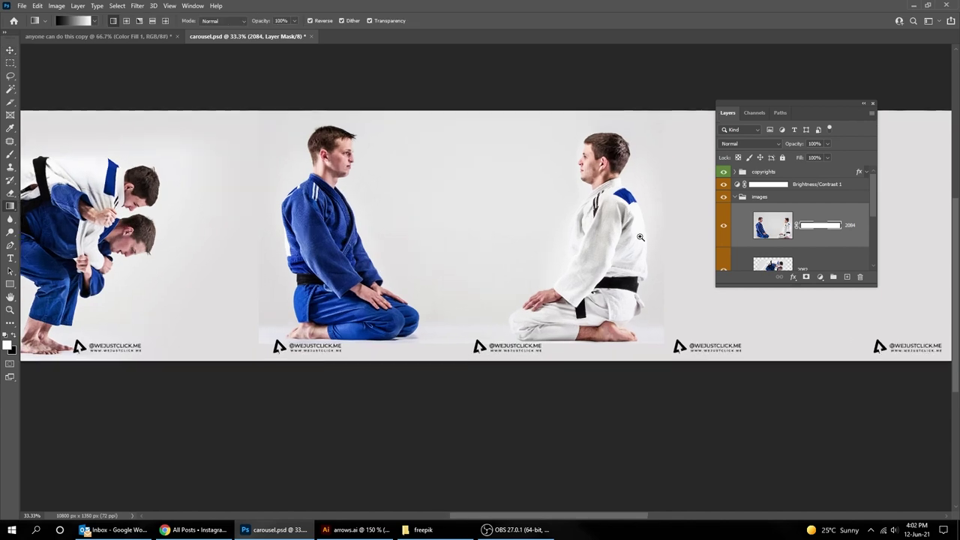
{"action": "scroll", "coordinate": [636, 240], "scroll_direction": "up", "scroll_amount": 1}
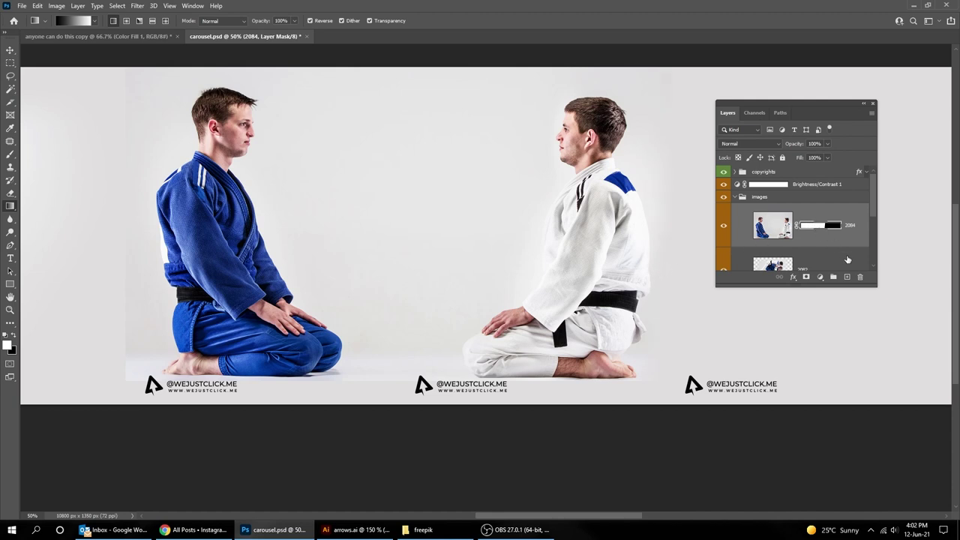
{"action": "left_click", "coordinate": [861, 279]}
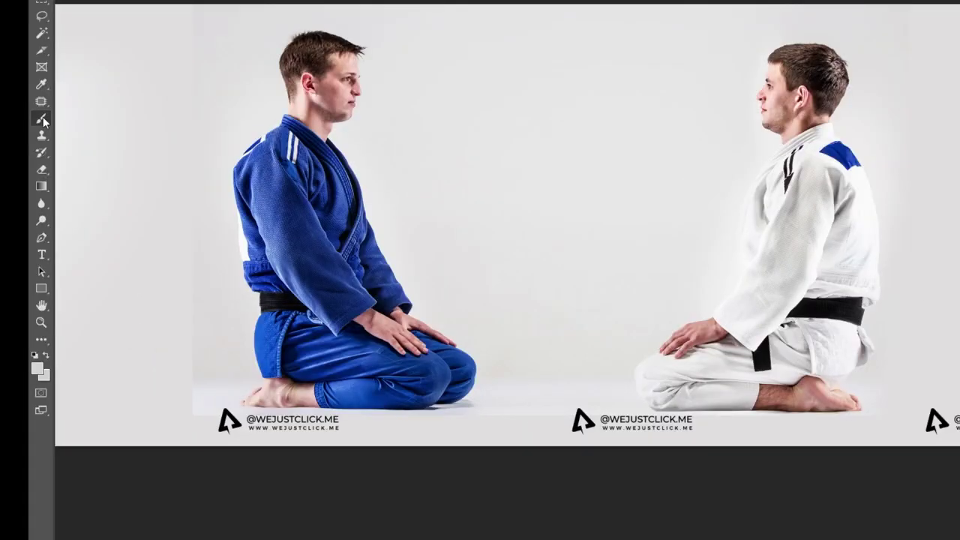
With the Brush tool and default black/white colours, give photo 2084 a fresh layer mask
{"action": "left_click", "coordinate": [42, 120]}
{"action": "left_click", "coordinate": [35, 357]}
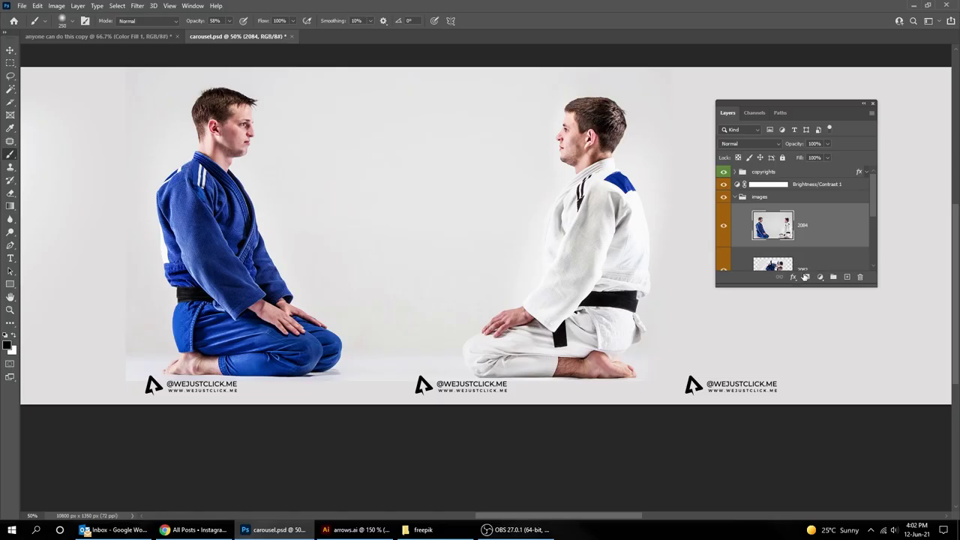
{"action": "left_click", "coordinate": [806, 276]}
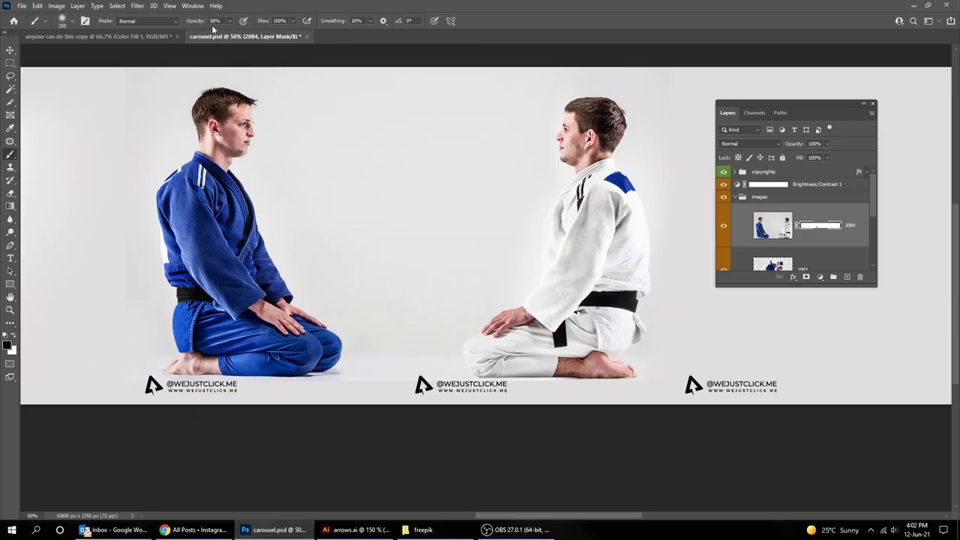
Set a Soft Round 250 px brush at 48% opacity with 0% hardness
{"action": "left_click", "coordinate": [229, 21]}
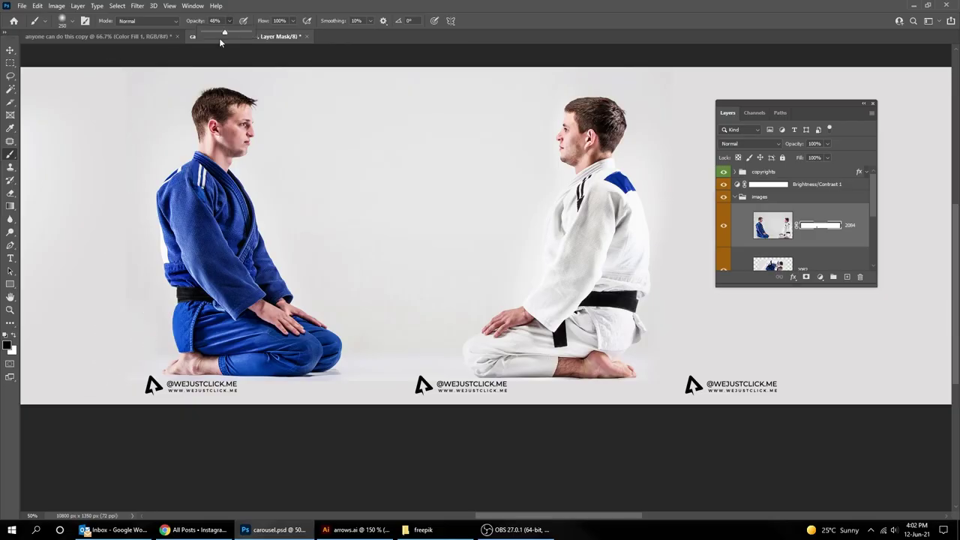
{"action": "left_click", "coordinate": [124, 255]}
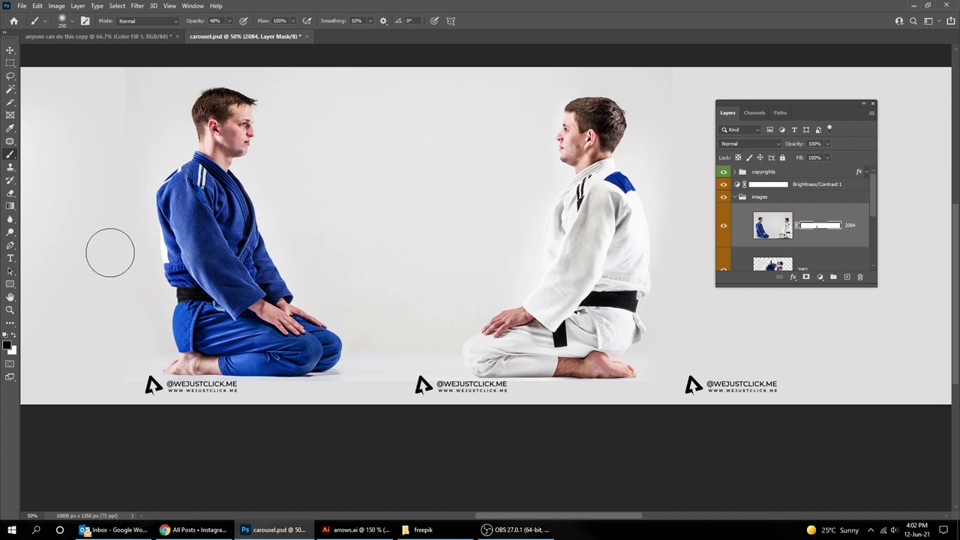
{"action": "left_click", "coordinate": [63, 23]}
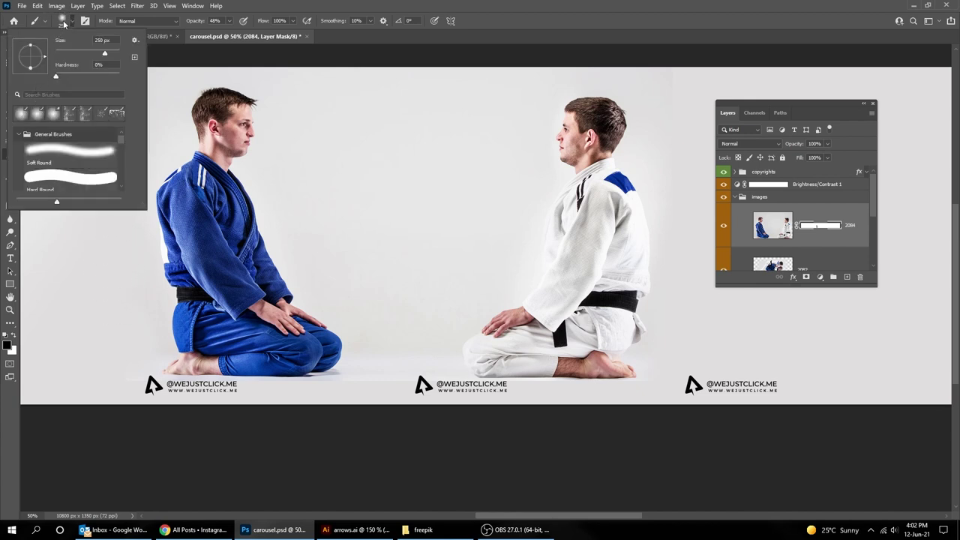
{"action": "left_click", "coordinate": [63, 23]}
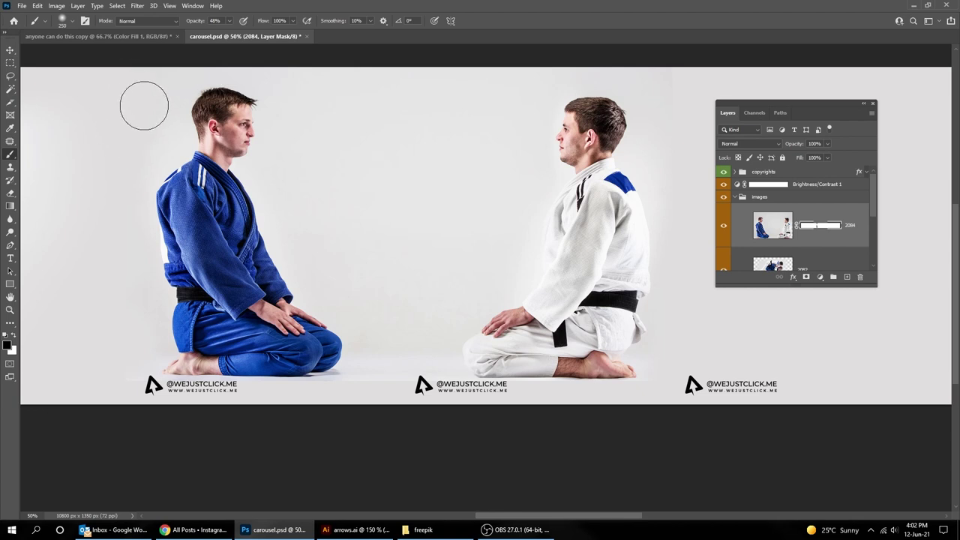
{"action": "key", "text": "Tab"}
{"action": "key", "text": "ctrl+plus"}
{"action": "scroll", "coordinate": [450, 130], "scroll_direction": "right", "scroll_amount": 3}
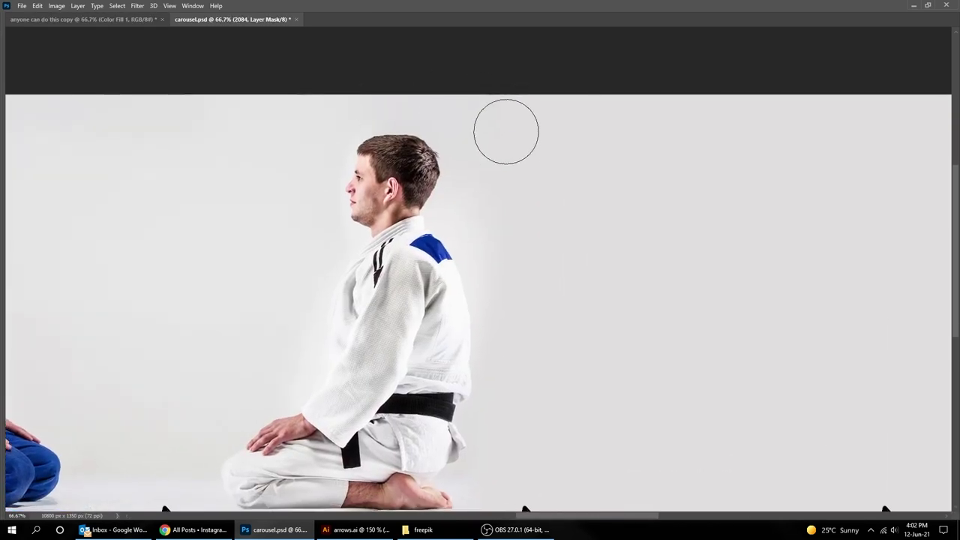
Zoom back out over the carousel and show the slide guides
{"action": "scroll", "coordinate": [506, 131], "scroll_direction": "down", "scroll_amount": 4}
{"action": "scroll", "coordinate": [531, 240], "scroll_direction": "down", "scroll_amount": 1}
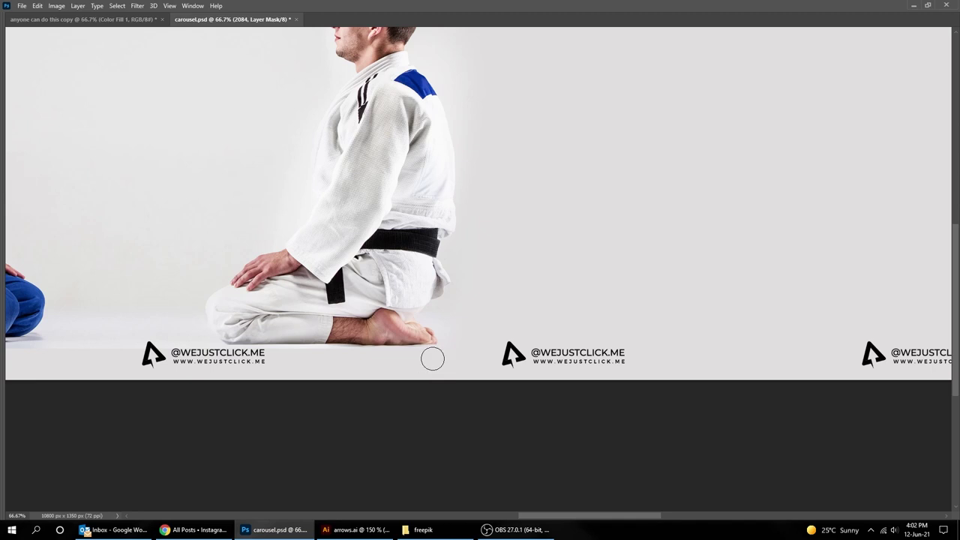
{"action": "scroll", "coordinate": [432, 358], "scroll_direction": "left", "scroll_amount": 2}
{"action": "scroll", "coordinate": [142, 358], "scroll_direction": "left", "scroll_amount": 10}
{"action": "scroll", "coordinate": [142, 358], "scroll_direction": "up", "scroll_amount": 1}
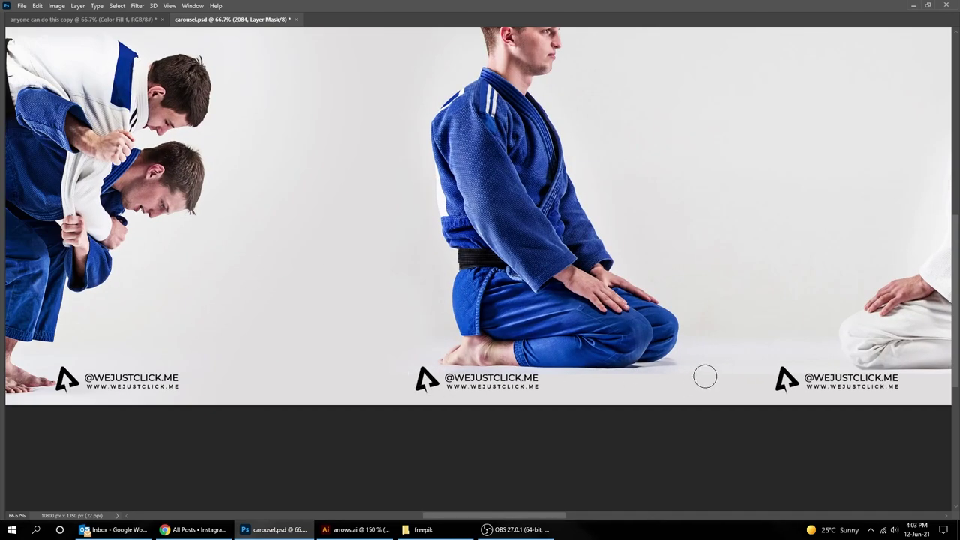
{"action": "key", "text": "ctrl+minus"}
{"action": "scroll", "coordinate": [707, 397], "scroll_direction": "right", "scroll_amount": 4}
{"action": "scroll", "coordinate": [485, 263], "scroll_direction": "right", "scroll_amount": 1}
{"action": "key", "text": "Tab"}
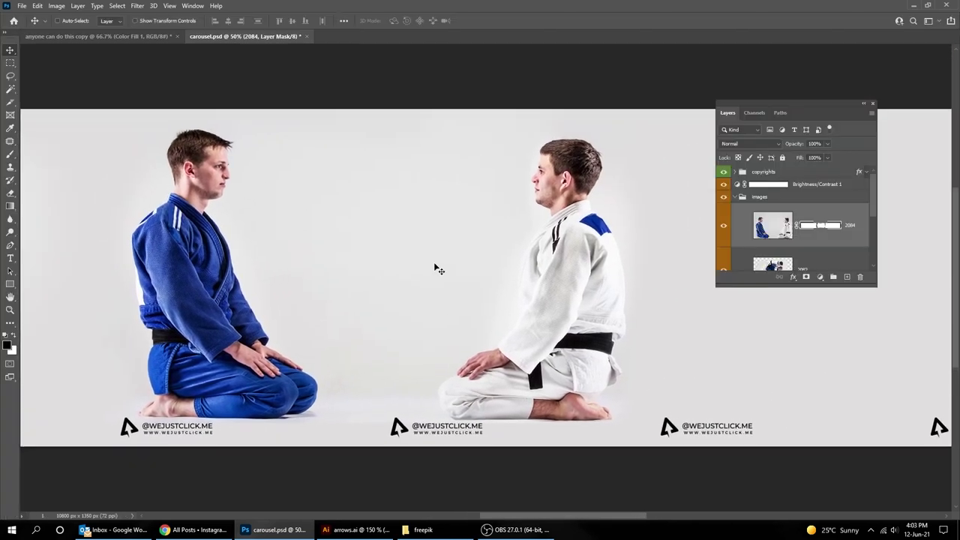
{"action": "key", "text": "Tab"}
{"action": "key", "text": "ctrl+semicolon"}
{"action": "scroll", "coordinate": [439, 285], "scroll_direction": "right", "scroll_amount": 4}
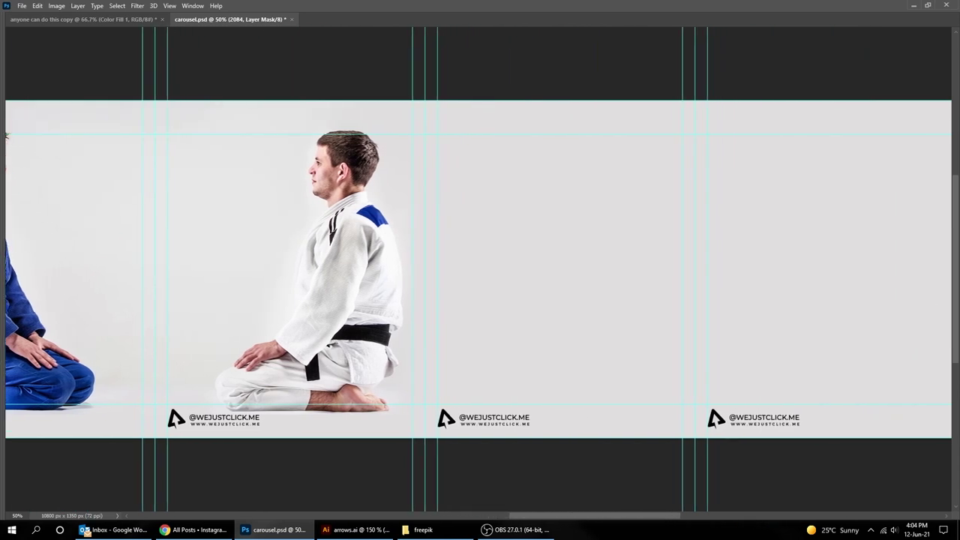
{"action": "scroll", "coordinate": [493, 472], "scroll_direction": "right", "scroll_amount": 4}
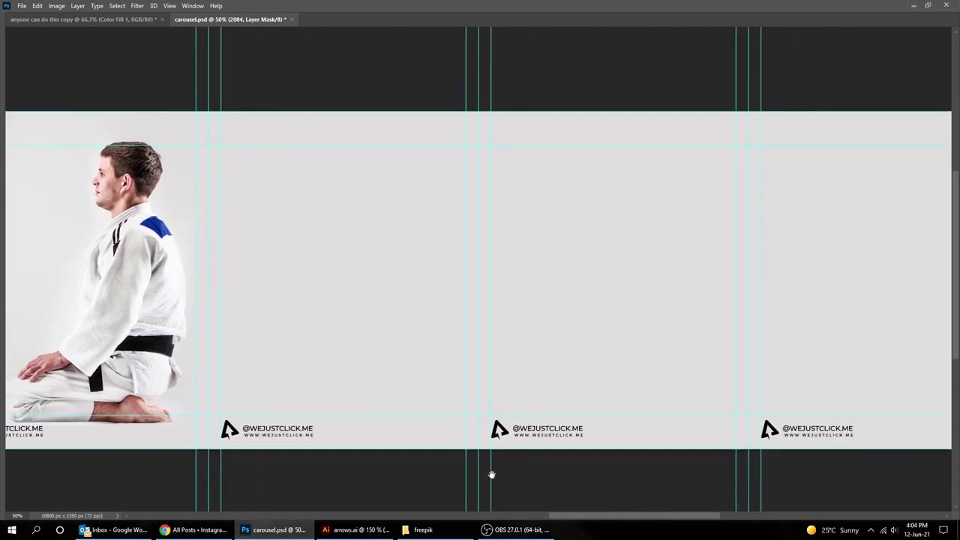
Drag photo 2079 into the carousel and enlarge it past the strip height
{"action": "left_click", "coordinate": [420, 529]}
{"action": "left_click_drag", "start_coordinate": [167, 128], "coordinate": [479, 281]}
{"action": "left_click_drag", "start_coordinate": [591, 113], "coordinate": [632, 82]}
{"action": "key", "text": "ctrl+minus"}
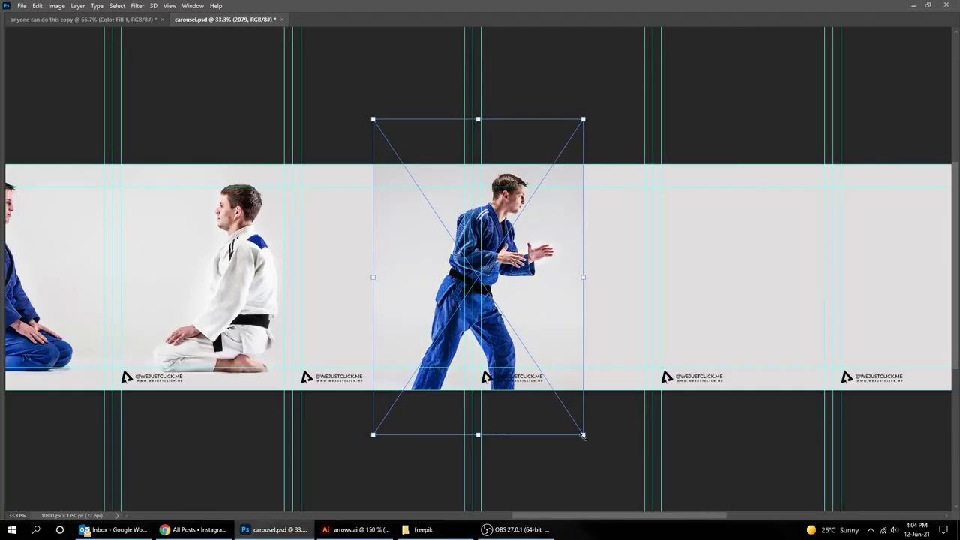
{"action": "key", "text": "Return"}
{"action": "key", "text": "ctrl+plus"}
{"action": "key", "text": "Tab"}
Mask photo 2079 and brush away its hard left and right edges
{"action": "key", "text": "b"}
{"action": "key", "text": "ctrl+alt+m"}
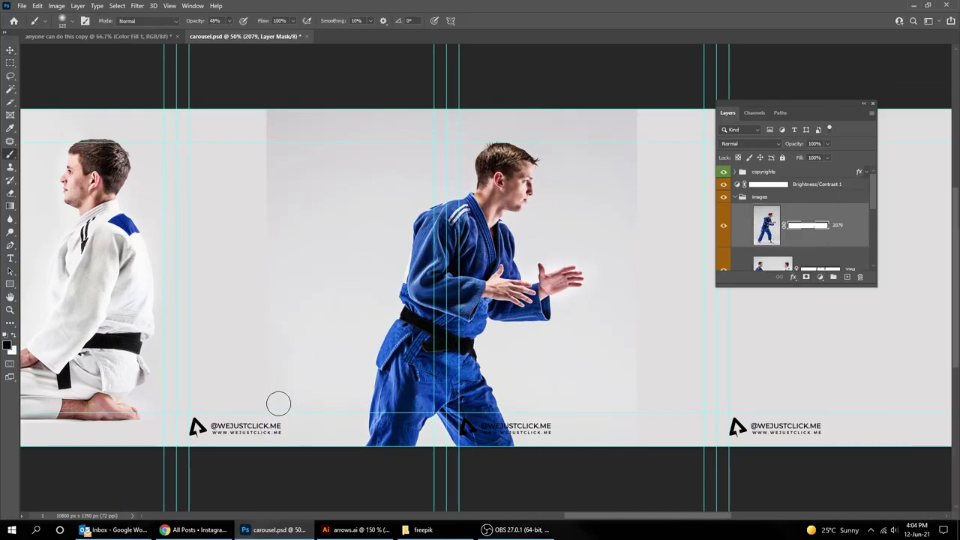
{"action": "key", "text": "bracketright"}
{"action": "key", "text": "bracketright"}
{"action": "key", "text": "bracketright"}
{"action": "left_click_drag", "start_coordinate": [267, 149], "coordinate": [303, 372]}
{"action": "left_click_drag", "start_coordinate": [607, 118], "coordinate": [613, 402]}
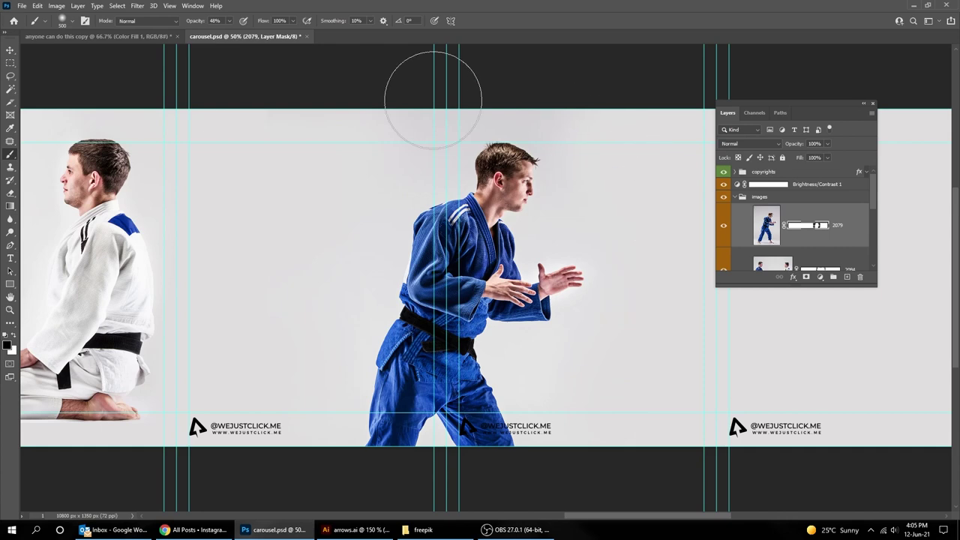
Place the white-gi back-view photo 70410 after the blue-gi photo
{"action": "key", "text": "v"}
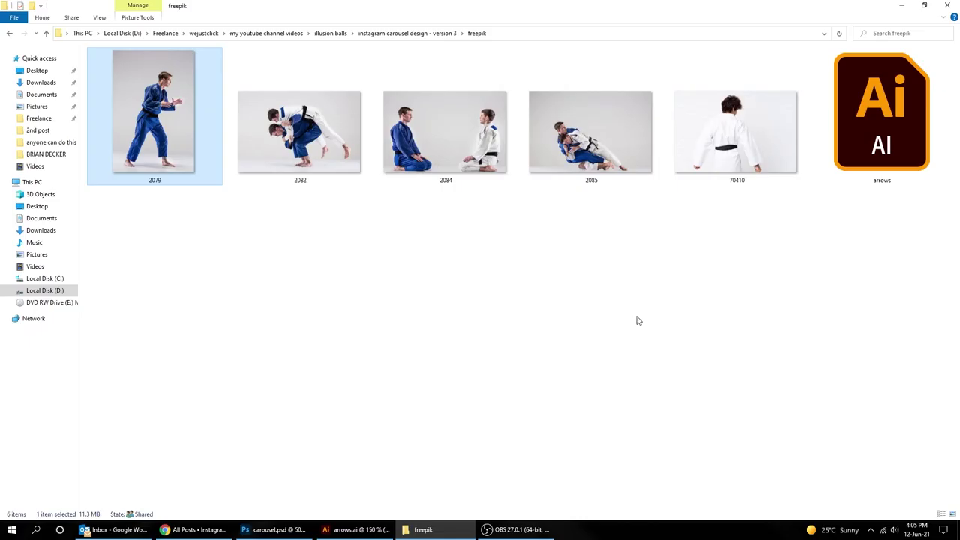
{"action": "key", "text": "Return"}
{"action": "key", "text": "Tab"}
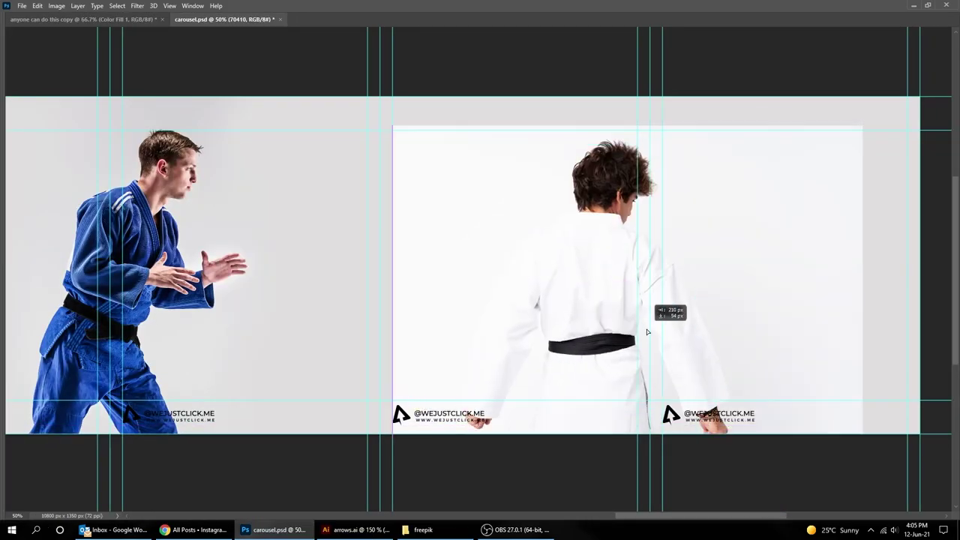
Try brushing a mask over the left edge of photo 70410
{"action": "key", "text": "Tab"}
{"action": "left_click", "coordinate": [750, 143]}
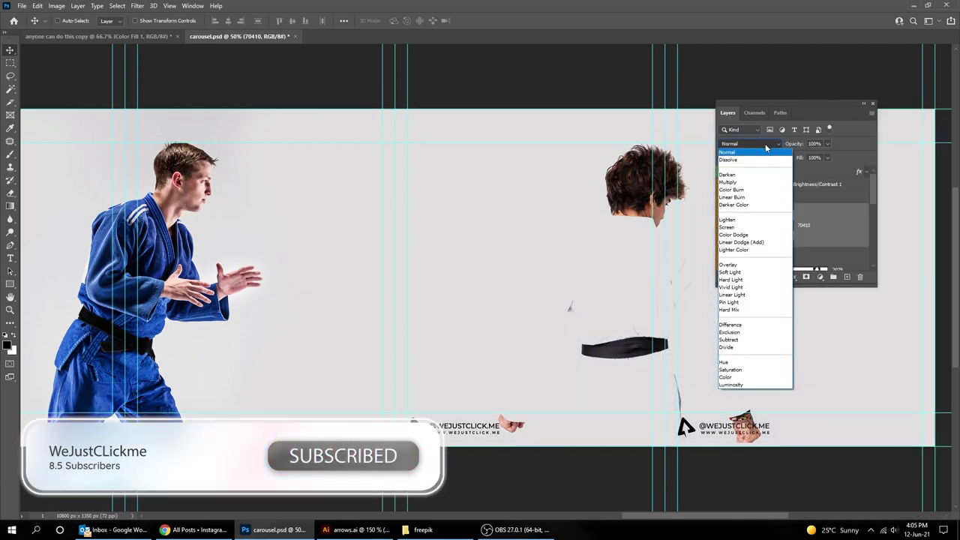
{"action": "left_click", "coordinate": [456, 278]}
{"action": "key", "text": "b"}
{"action": "key", "text": "6"}
{"action": "key", "text": "2"}
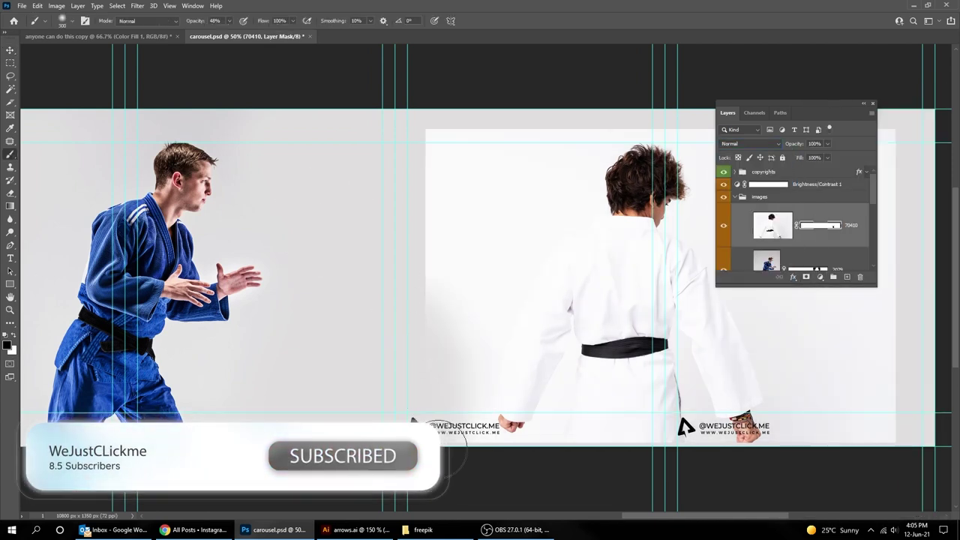
{"action": "left_click_drag", "start_coordinate": [425, 420], "coordinate": [463, 221]}
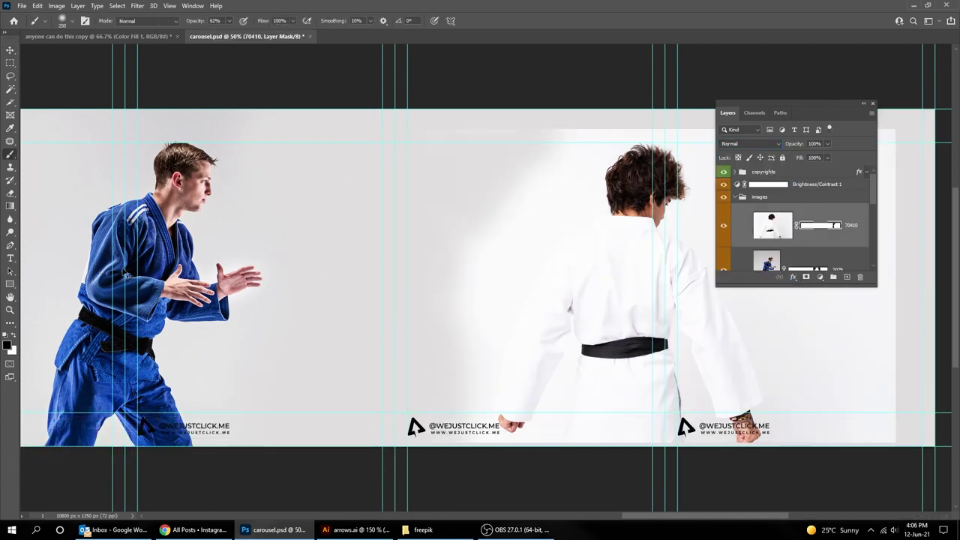
Replace the brushed mask with a gradient mask on 70410, then undo the gradient
{"action": "right_click", "coordinate": [820, 225]}
{"action": "left_click", "coordinate": [847, 237]}
{"action": "left_click", "coordinate": [805, 279]}
{"action": "key", "text": "g"}
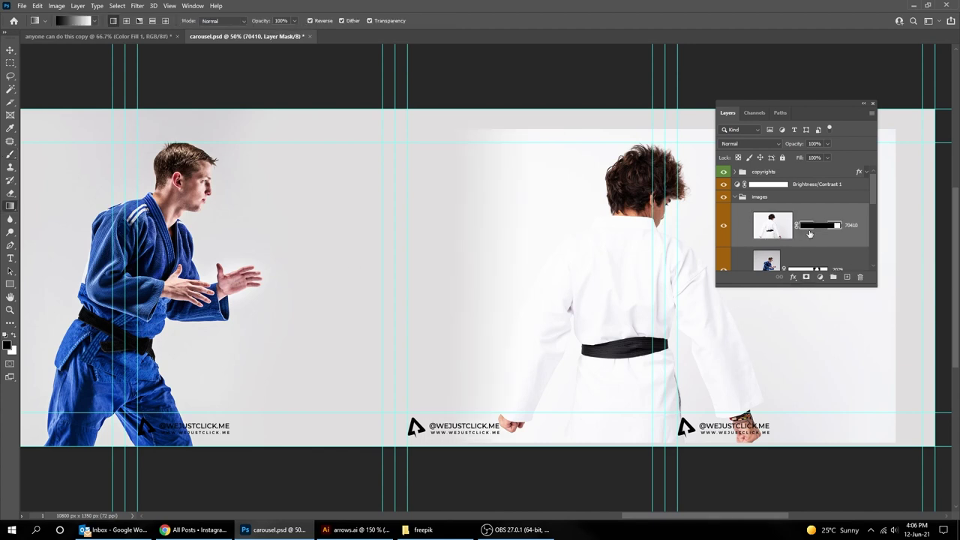
{"action": "left_click_drag", "start_coordinate": [537, 229], "coordinate": [539, 160]}
{"action": "scroll", "coordinate": [538, 160], "scroll_direction": "right", "scroll_amount": 5}
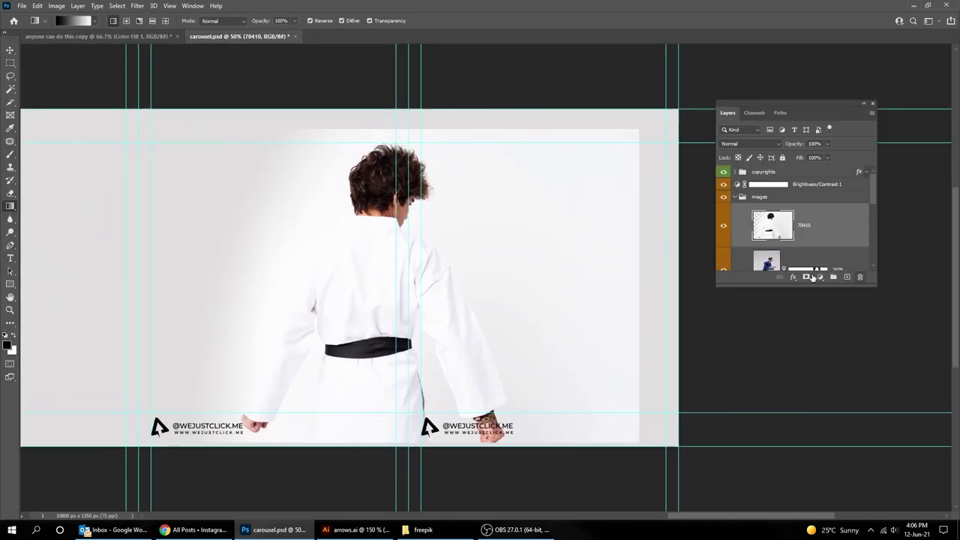
{"action": "key", "text": "ctrl+z"}
{"action": "key", "text": "ctrl+z"}
Use Select Subject to mask out the white backdrop behind the judoka
{"action": "key", "text": "v"}
{"action": "left_click", "coordinate": [117, 5]}
{"action": "left_click", "coordinate": [156, 128]}
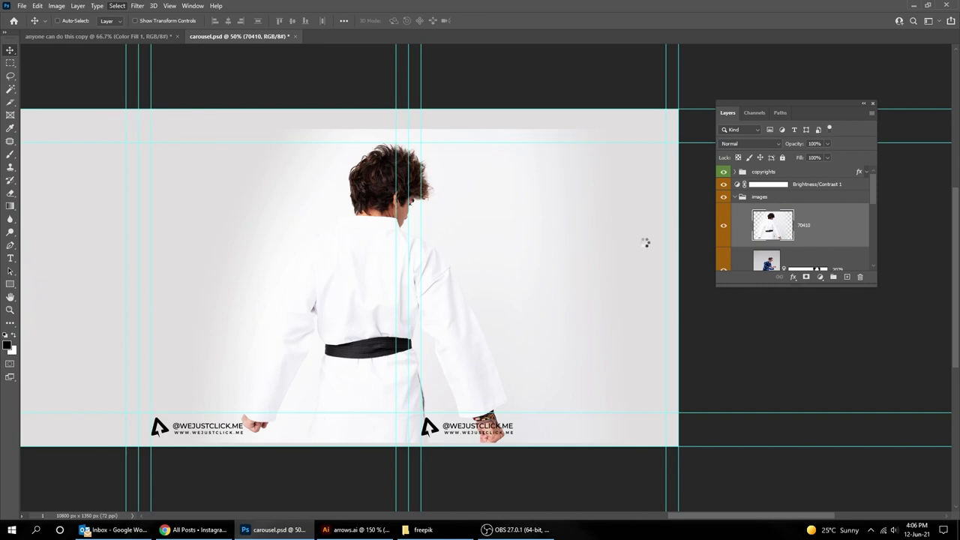
{"action": "left_click", "coordinate": [806, 277]}
{"action": "left_click", "coordinate": [773, 225]}
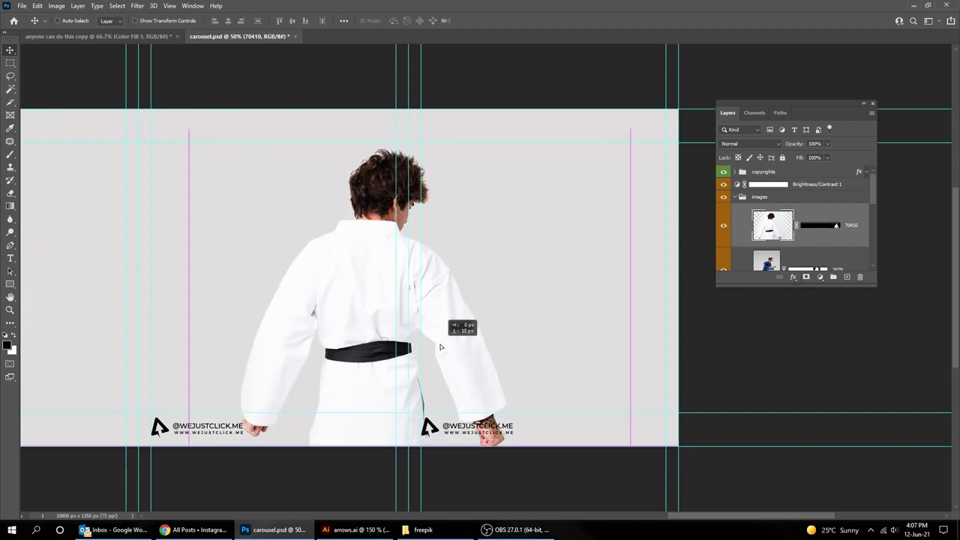
Darken photo 70410 with Brightness/Contrast set to -37 and 10
{"action": "left_click", "coordinate": [56, 5]}
{"action": "left_click", "coordinate": [218, 35]}
{"action": "left_click_drag", "start_coordinate": [105, 188], "coordinate": [114, 189]}
{"action": "key", "text": "Return"}
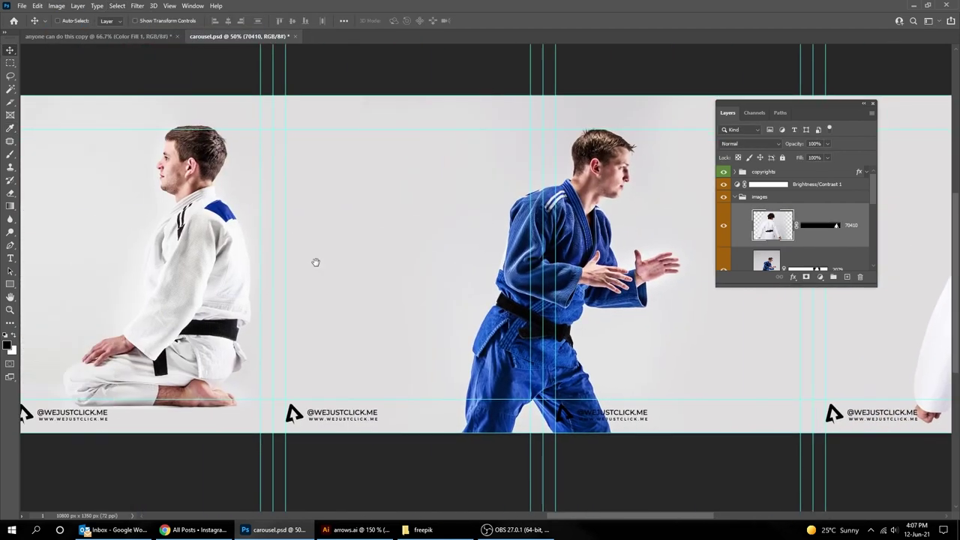
{"action": "key", "text": "Tab"}
{"action": "left_click_drag", "start_coordinate": [321, 263], "coordinate": [439, 282]}
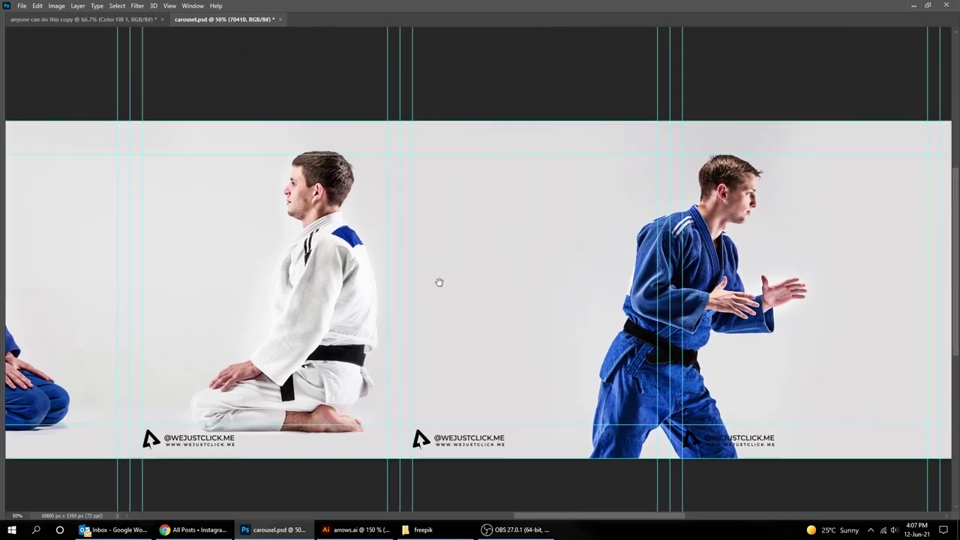
Paste the SOCIAL MEDIA VERSUS WEBSITE headline as a new text layer on the throw slide
{"action": "scroll", "coordinate": [440, 281], "scroll_direction": "left", "scroll_amount": 5}
{"action": "scroll", "coordinate": [446, 285], "scroll_direction": "down", "scroll_amount": 1}
{"action": "scroll", "coordinate": [420, 278], "scroll_direction": "left", "scroll_amount": 2}
{"action": "scroll", "coordinate": [364, 260], "scroll_direction": "left", "scroll_amount": 4}
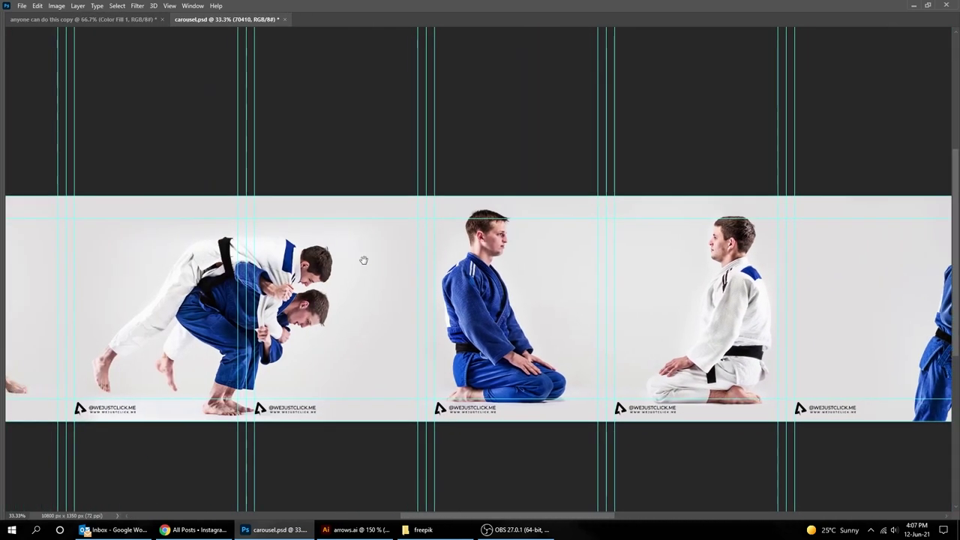
{"action": "scroll", "coordinate": [375, 257], "scroll_direction": "left", "scroll_amount": 5}
{"action": "scroll", "coordinate": [390, 251], "scroll_direction": "left", "scroll_amount": 4}
{"action": "scroll", "coordinate": [409, 249], "scroll_direction": "left", "scroll_amount": 1}
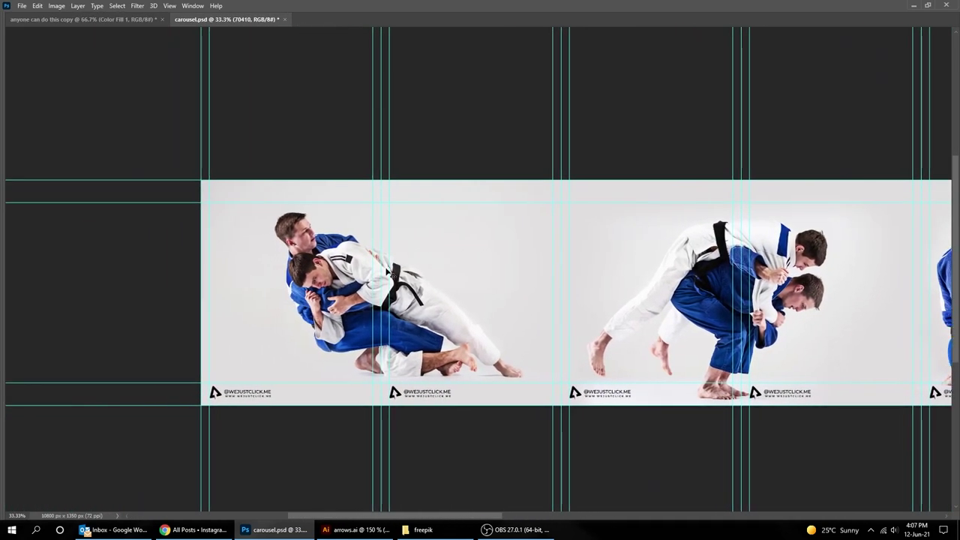
{"action": "scroll", "coordinate": [225, 281], "scroll_direction": "up", "scroll_amount": 1}
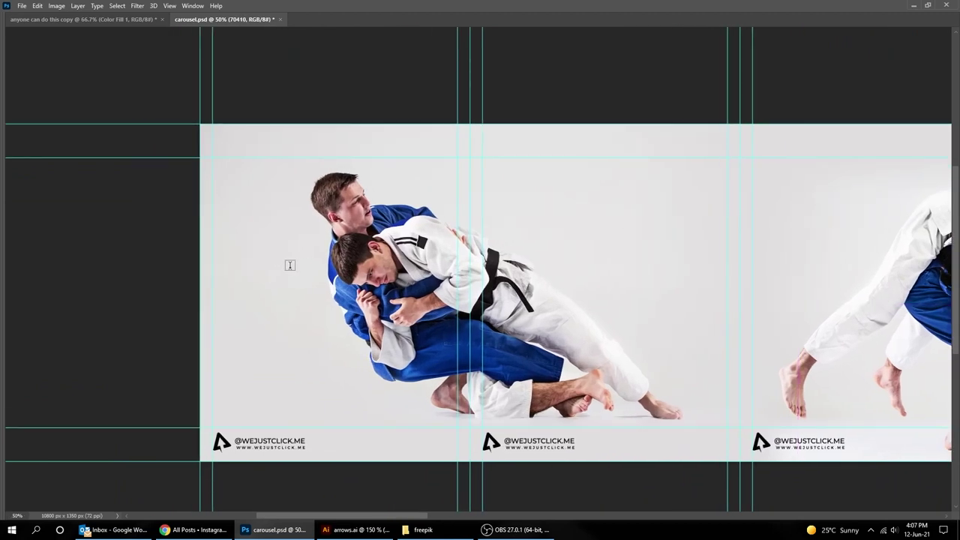
{"action": "key", "text": "Tab"}
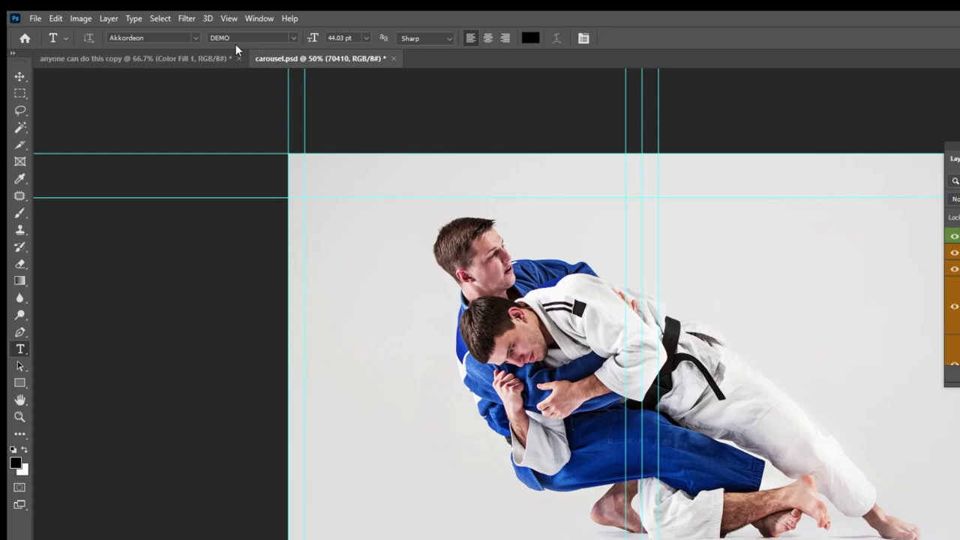
{"action": "left_click", "coordinate": [310, 270]}
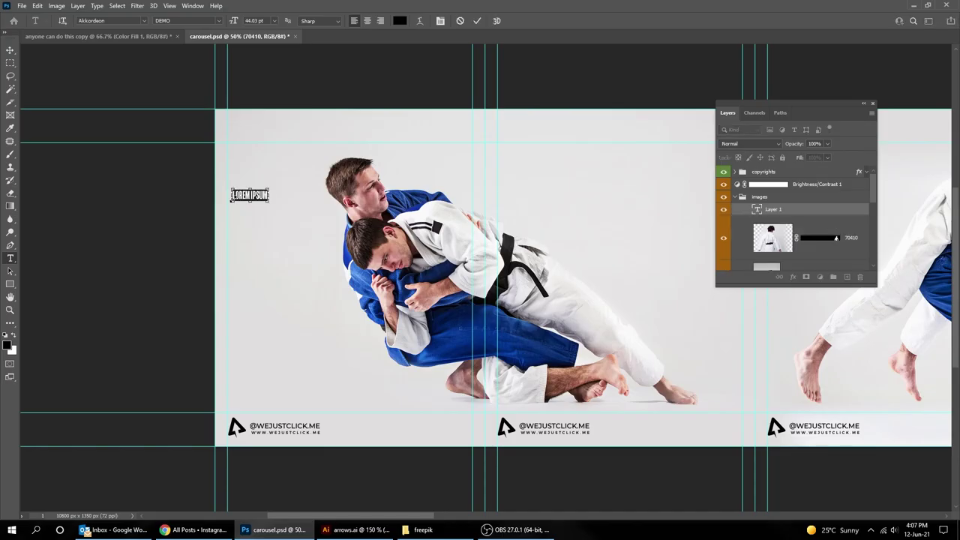
{"action": "key", "text": "ctrl+v"}
{"action": "left_click", "coordinate": [11, 50]}
Enlarge the headline to about 200 pt and shift it slightly left and down
{"action": "key", "text": "ctrl+t"}
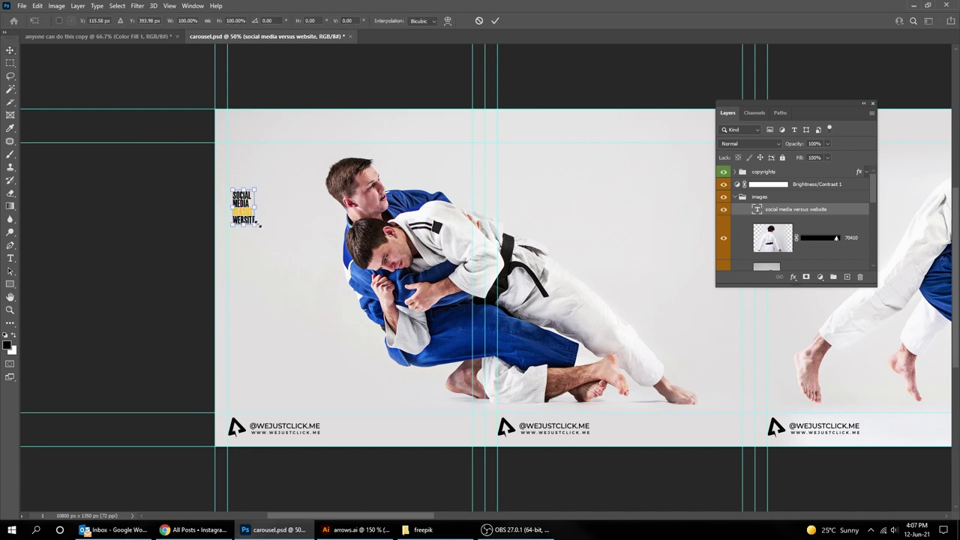
{"action": "left_click_drag", "start_coordinate": [257, 223], "coordinate": [334, 353]}
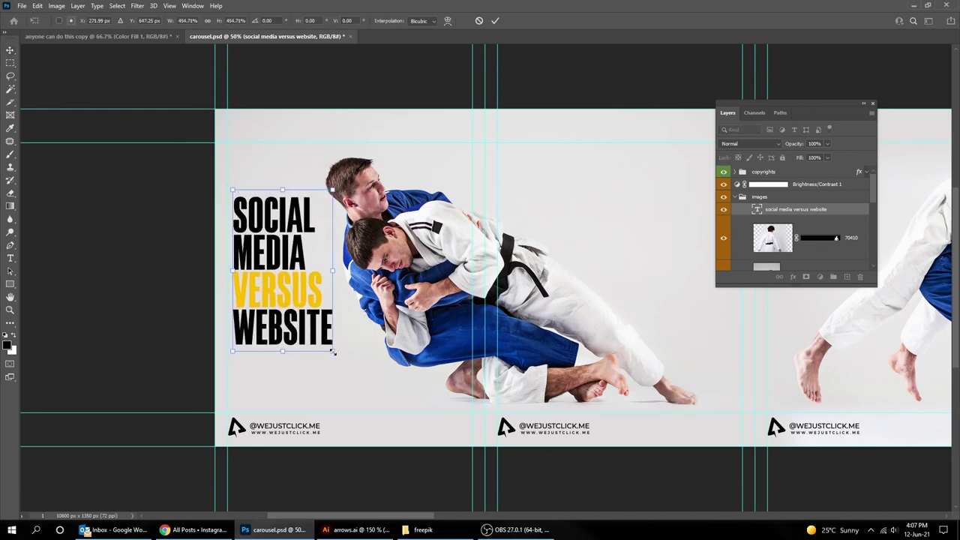
{"action": "key", "text": "Return"}
{"action": "left_click_drag", "start_coordinate": [254, 271], "coordinate": [248, 277]}
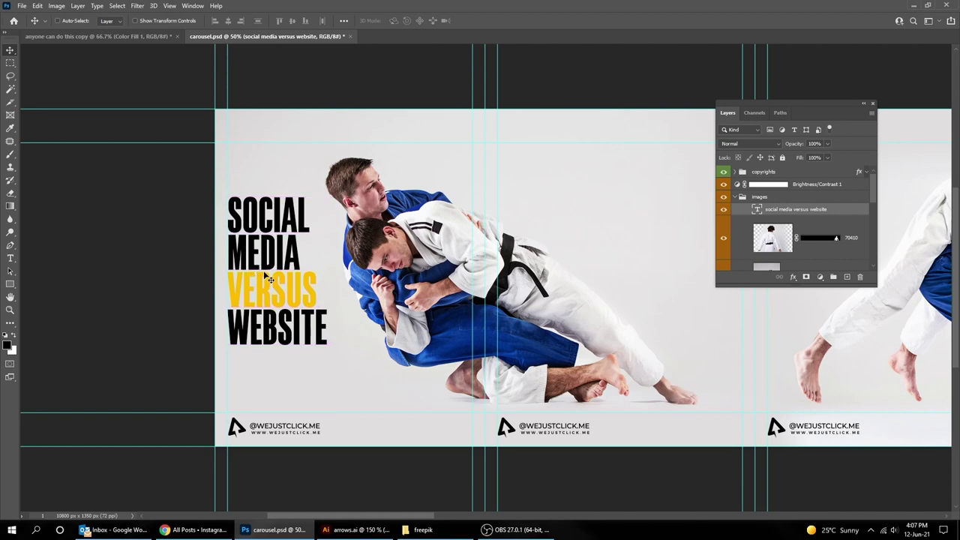
{"action": "key", "text": "t"}
{"action": "left_click", "coordinate": [274, 275]}
{"action": "key", "text": "ctrl+t"}
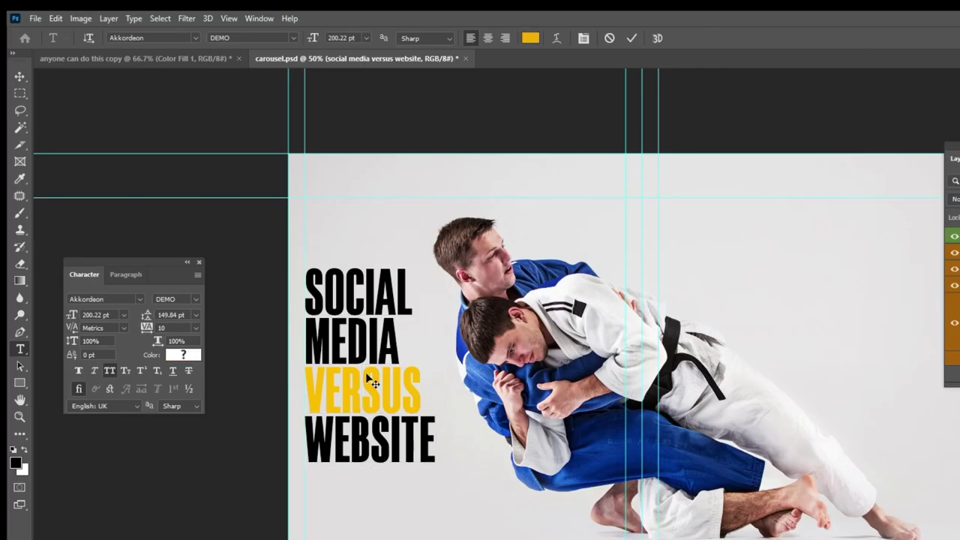
{"action": "key", "text": "ctrl+Return"}
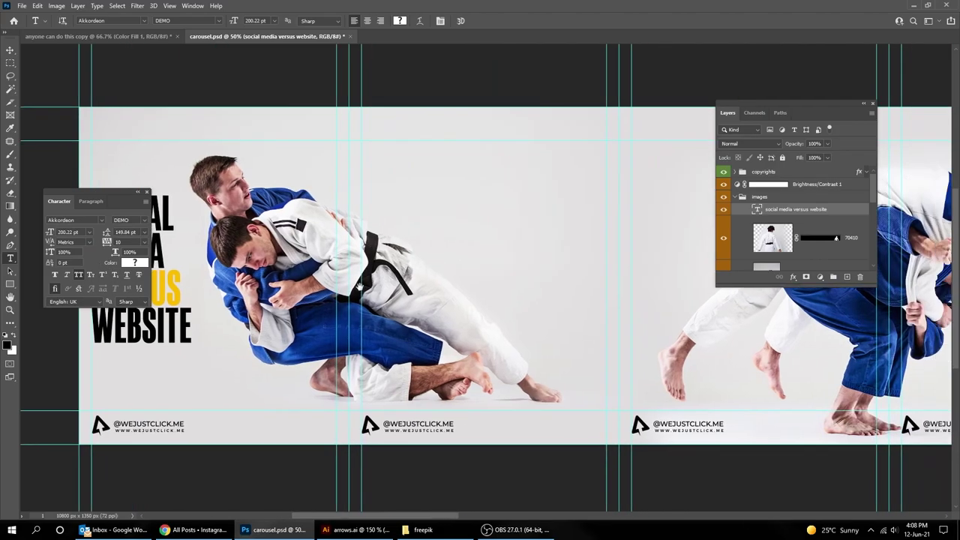
Keep the word VERSUS in yellow f7af03
{"action": "double_click", "coordinate": [297, 288]}
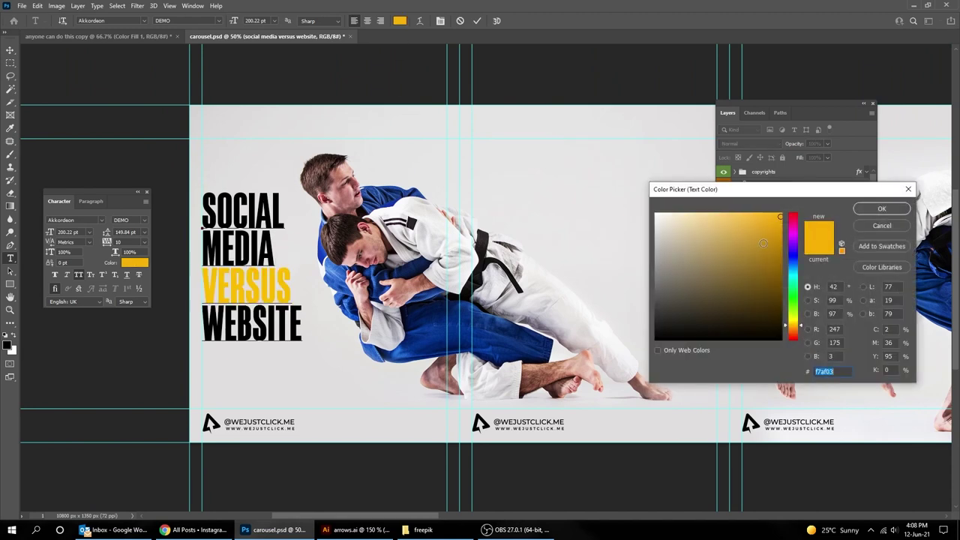
{"action": "key", "text": "Return"}
{"action": "key", "text": "ctrl+Return"}
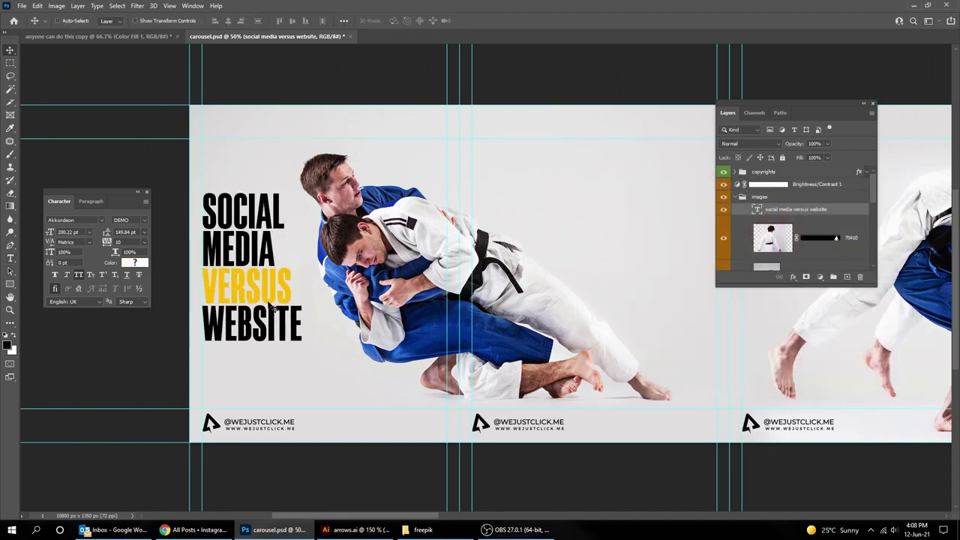
Duplicate the headline onto the next slide and rotate it about 47 degrees
{"action": "left_click_drag", "start_coordinate": [240, 300], "coordinate": [510, 300]}
{"action": "left_click_drag", "start_coordinate": [689, 293], "coordinate": [435, 293]}
{"action": "left_click_drag", "start_coordinate": [302, 287], "coordinate": [401, 274]}
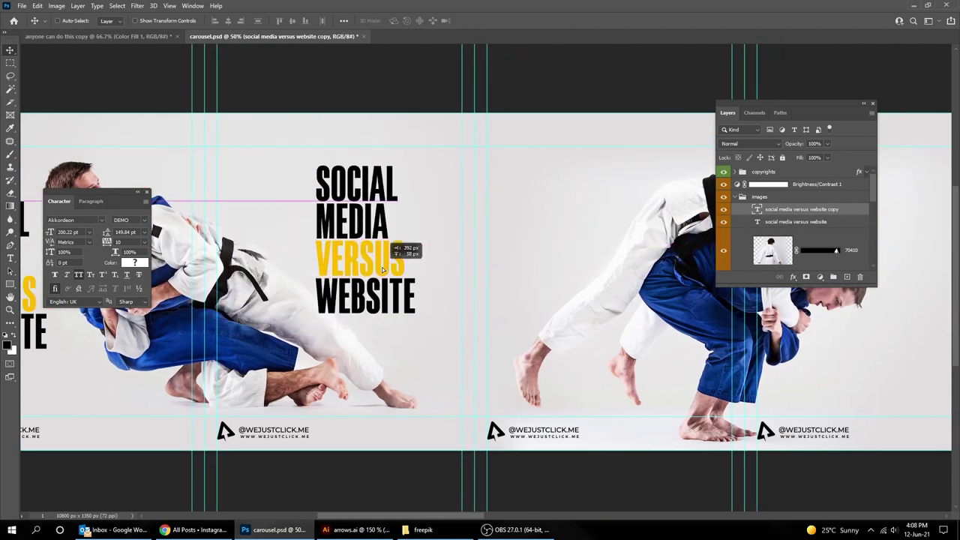
{"action": "left_click_drag", "start_coordinate": [434, 331], "coordinate": [500, 254]}
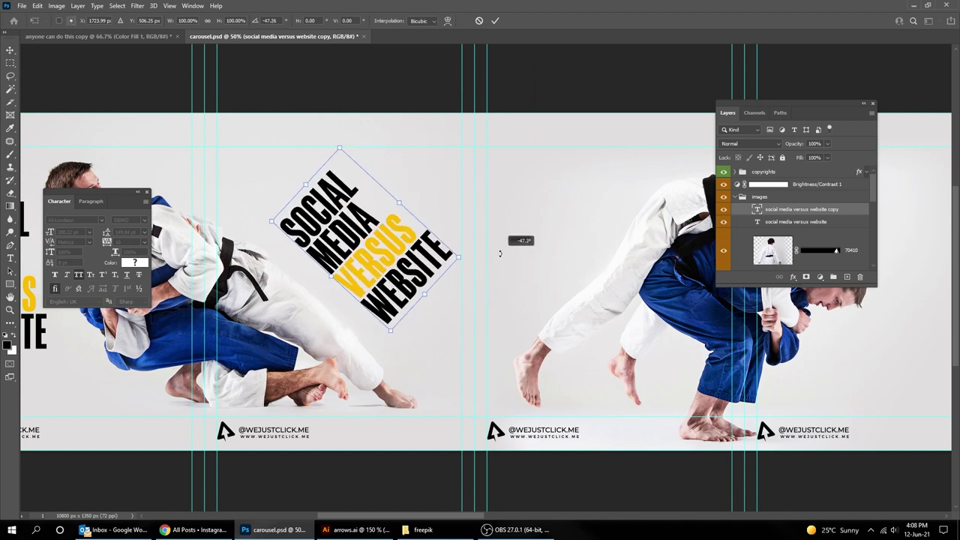
{"action": "key", "text": "Return"}
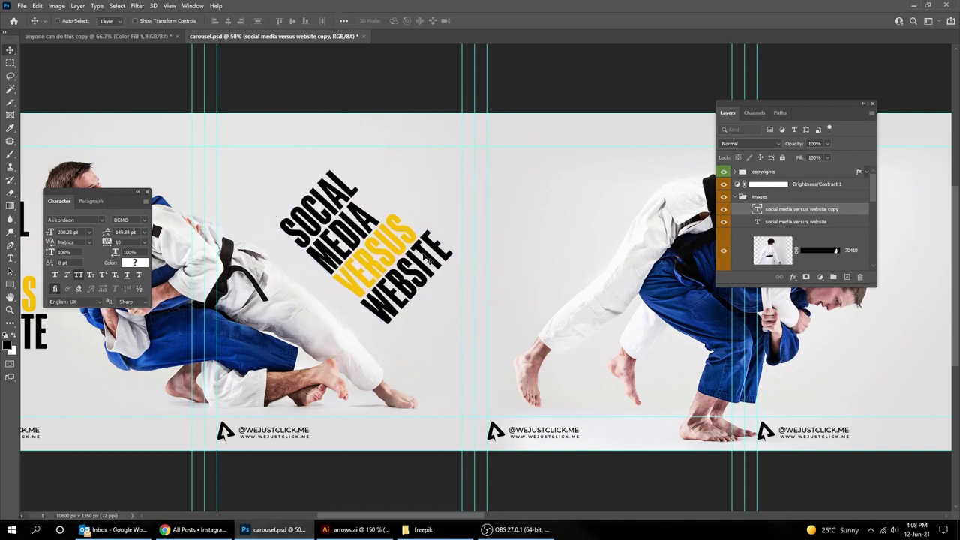
{"action": "left_click_drag", "start_coordinate": [387, 255], "coordinate": [382, 251]}
Retype the rotated copy as WHICH IS BEST FOR YOU?
{"action": "key", "text": "t"}
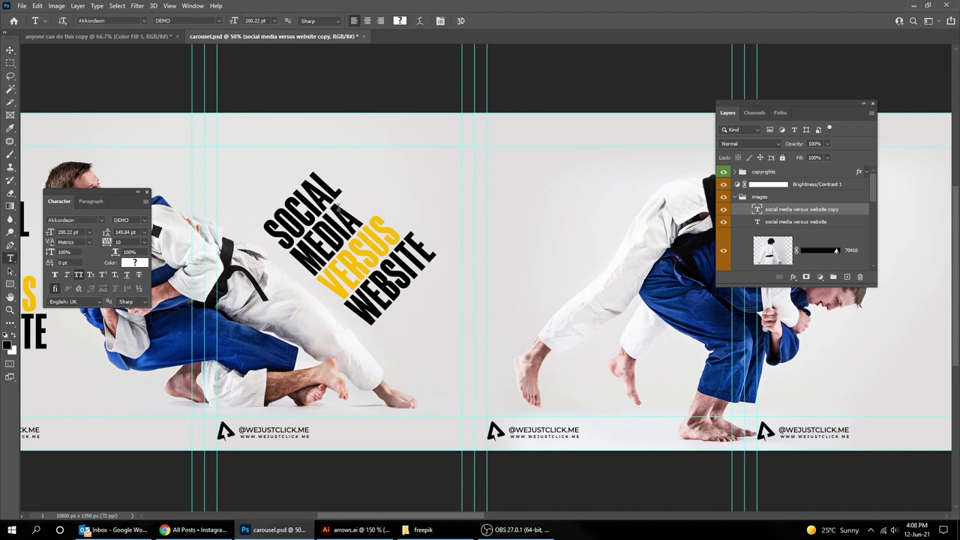
{"action": "left_click", "coordinate": [345, 212]}
{"action": "key", "text": "ctrl+a"}
{"action": "type", "text": "which"}
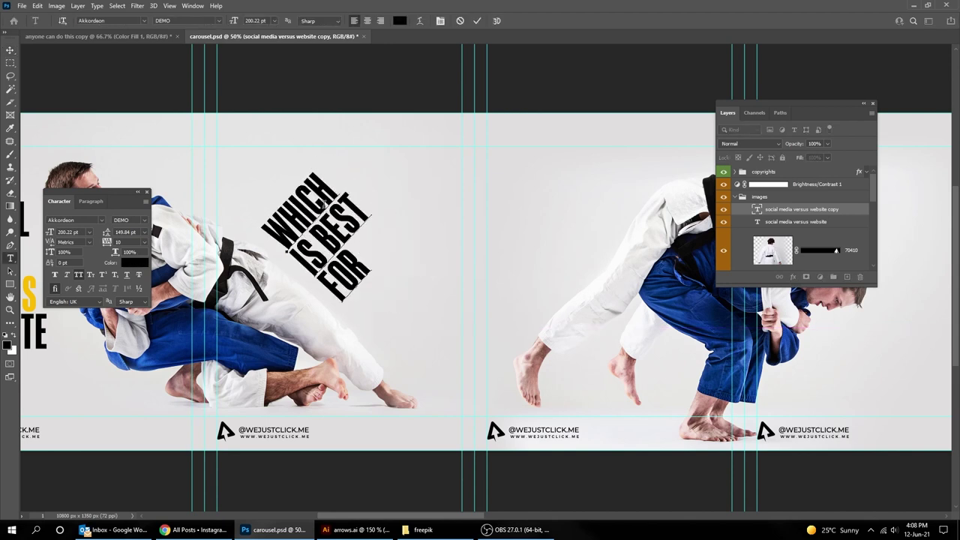
{"action": "key", "text": "ctrl+shift+Left"}
{"action": "key", "text": "ctrl+shift+Left"}
Make FOR YOU? yellow at 250 pt with 190 pt leading
{"action": "left_click", "coordinate": [400, 21]}
{"action": "left_click", "coordinate": [782, 343]}
{"action": "left_click", "coordinate": [865, 204]}
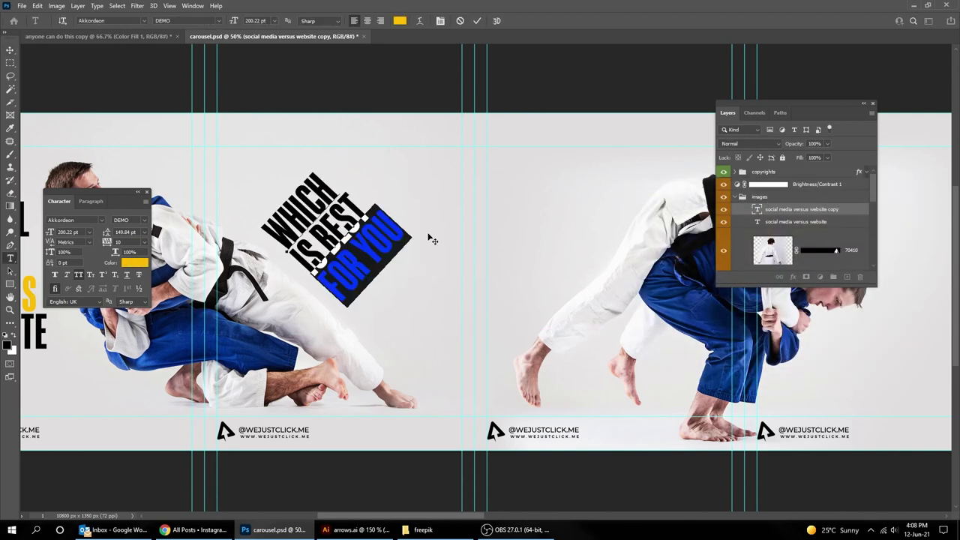
{"action": "type", "text": "50"}
{"action": "key", "text": "Return"}
{"action": "type", "text": "90"}
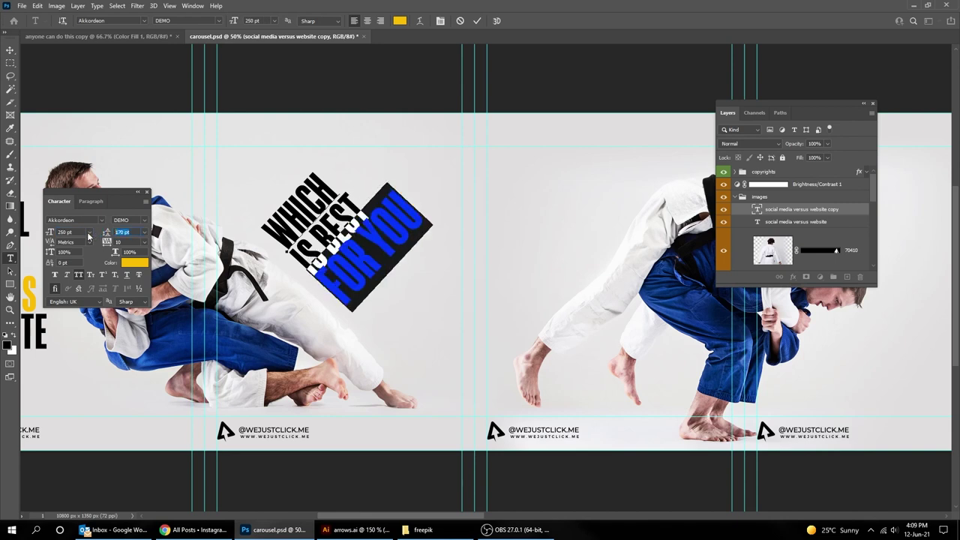
{"action": "left_click", "coordinate": [385, 267]}
{"action": "key", "text": "Escape"}
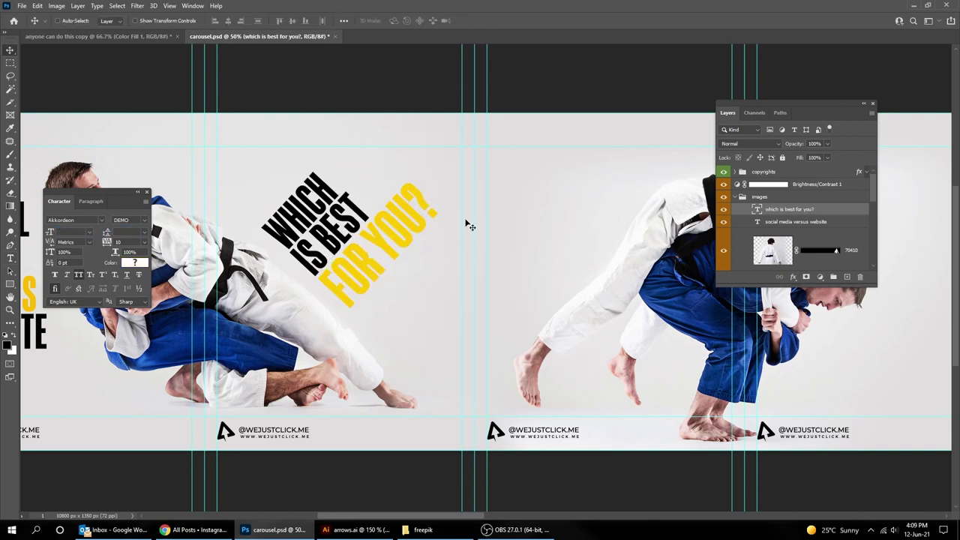
Move the text layers above the image layers in the Layers panel
{"action": "right_click", "coordinate": [780, 208]}
{"action": "key", "text": "Escape"}
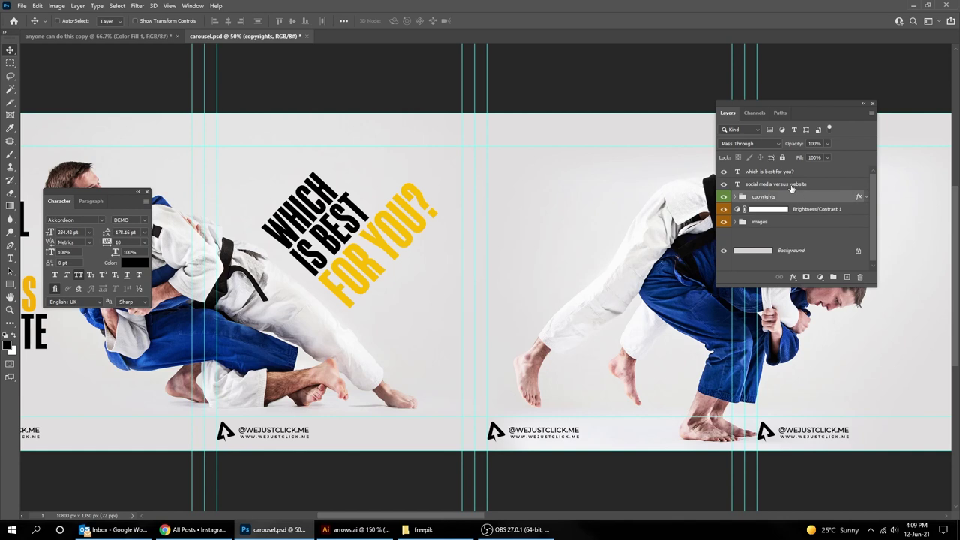
{"action": "left_click_drag", "start_coordinate": [763, 196], "coordinate": [763, 172]}
{"action": "left_click", "coordinate": [768, 184]}
{"action": "scroll", "coordinate": [661, 285], "scroll_direction": "right", "scroll_amount": 5}
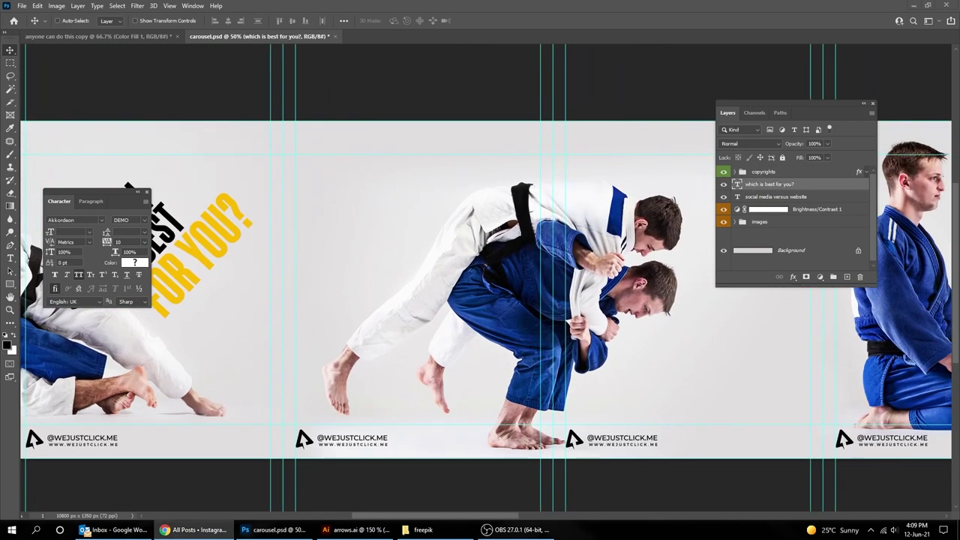
Duplicate the headline onto the next judo slide and tilt it
{"action": "left_click_drag", "start_coordinate": [253, 240], "coordinate": [413, 238]}
{"action": "key", "text": "ctrl+t"}
{"action": "left_click_drag", "start_coordinate": [225, 123], "coordinate": [376, 330]}
{"action": "key", "text": "Return"}
Retype the copy as HAVE YOU EVER ASKED? with ASKED? in yellow
{"action": "double_click", "coordinate": [330, 210]}
{"action": "key", "text": "ctrl+a"}
{"action": "type", "text": "HAVEYOU EVER"}
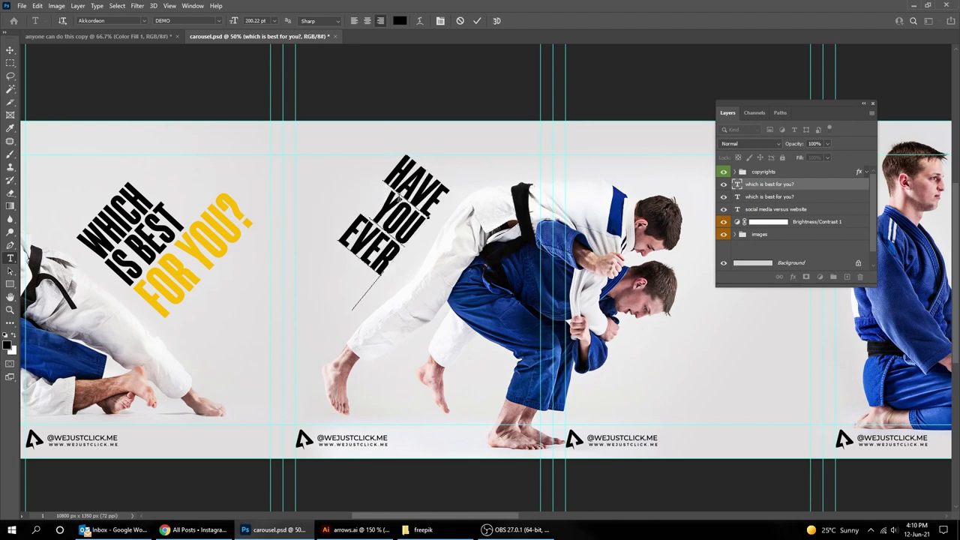
{"action": "key", "text": "Return"}
{"action": "type", "text": "ASKED?"}
{"action": "left_click", "coordinate": [399, 20]}
{"action": "left_click", "coordinate": [195, 247]}
{"action": "left_click", "coordinate": [865, 202]}
{"action": "left_click_drag", "start_coordinate": [371, 204], "coordinate": [388, 208]}
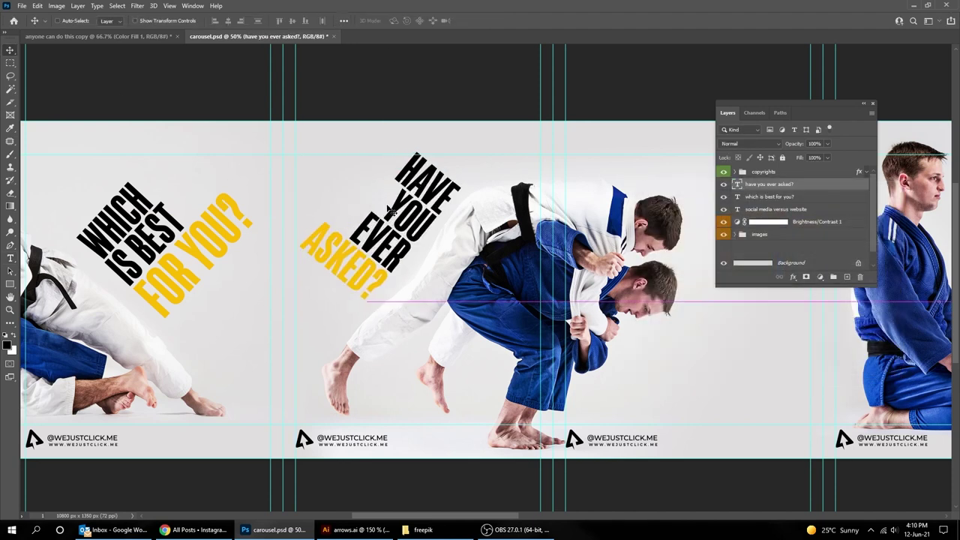
Select another text layer, review the earlier slides, and start a caption beside the grappling pair
{"action": "right_click", "coordinate": [401, 252]}
{"action": "left_click", "coordinate": [420, 270]}
{"action": "key", "text": "Tab"}
{"action": "left_click_drag", "start_coordinate": [507, 285], "coordinate": [131, 285]}
{"action": "key", "text": "Tab"}
{"action": "key", "text": "ctrl+minus"}
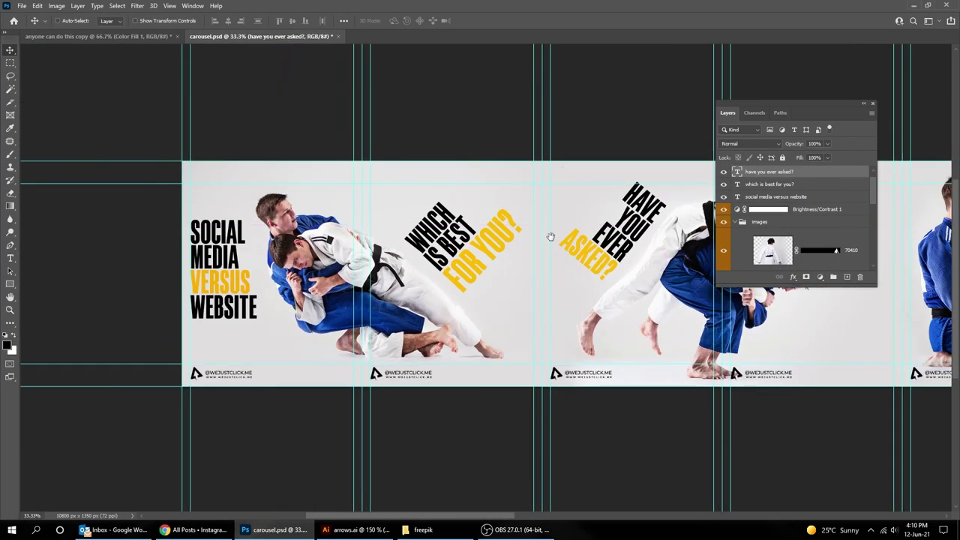
{"action": "key", "text": "Tab"}
{"action": "key", "text": "ctrl+plus"}
{"action": "key", "text": "ctrl+plus"}
{"action": "key", "text": "t"}
{"action": "left_click", "coordinate": [602, 199]}
Enlarge and position WOULD YOU RATHER, coloring RATHER yellow
{"action": "type", "text": "WOULD"}
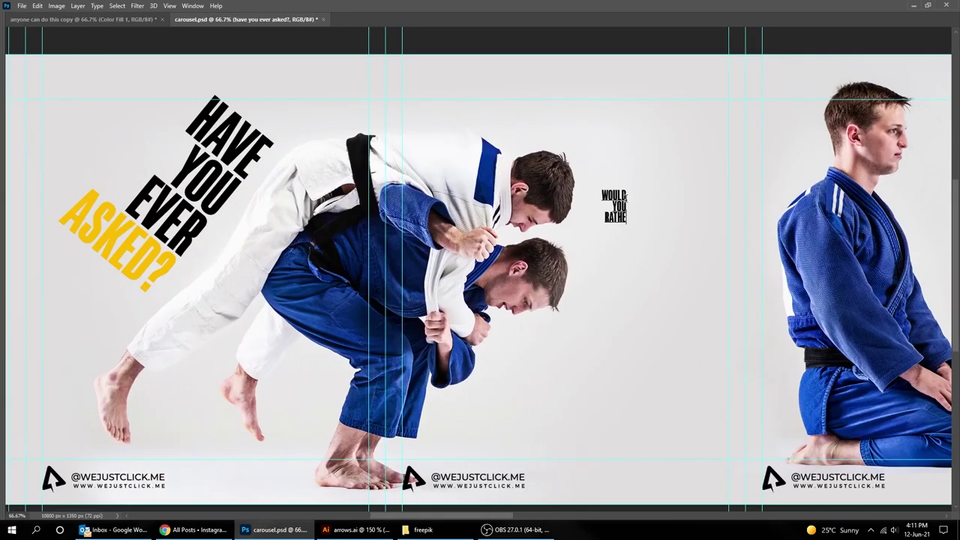
{"action": "left_click_drag", "start_coordinate": [604, 229], "coordinate": [493, 337]}
{"action": "mouse_move", "coordinate": [638, 300]}
{"action": "left_mouse_down"}
{"action": "mouse_move", "coordinate": [735, 278]}
{"action": "mouse_move", "coordinate": [469, 338]}
{"action": "left_mouse_up"}
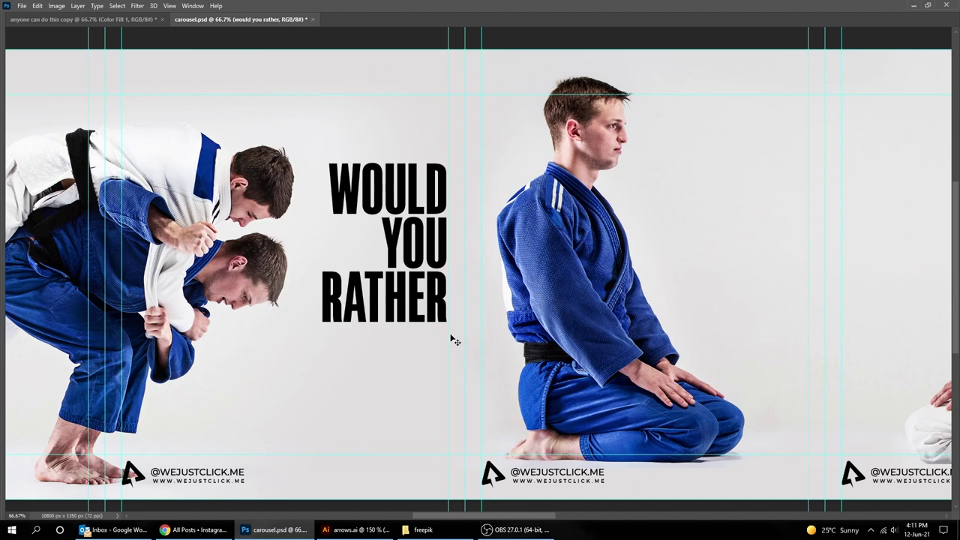
{"action": "key", "text": "ctrl+minus"}
{"action": "key", "text": "Tab"}
{"action": "left_click", "coordinate": [402, 17]}
{"action": "left_click", "coordinate": [868, 203]}
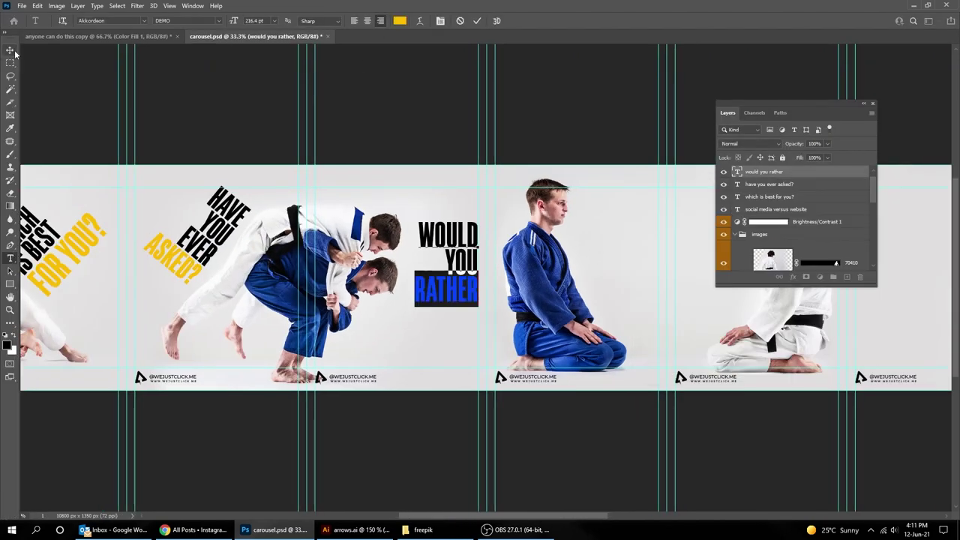
{"action": "key", "text": "ctrl+plus"}
Duplicate the caption as SET UP A SHOP IN SOMEONE ELSE'S STORE?, shrunk, with yellow ending
{"action": "mouse_move", "coordinate": [402, 276]}
{"action": "left_mouse_down"}
{"action": "mouse_move", "coordinate": [150, 318]}
{"action": "mouse_move", "coordinate": [420, 210]}
{"action": "left_mouse_up"}
{"action": "right_click", "coordinate": [150, 317]}
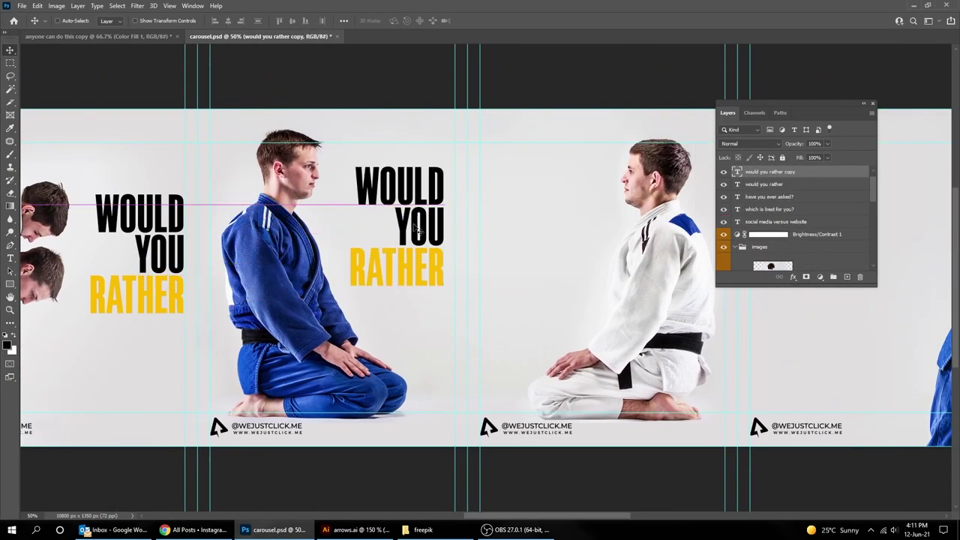
{"action": "key", "text": "t"}
{"action": "left_click", "coordinate": [420, 186]}
{"action": "type", "text": "SET UP A SHOP IN SOMEONE ELSE"}
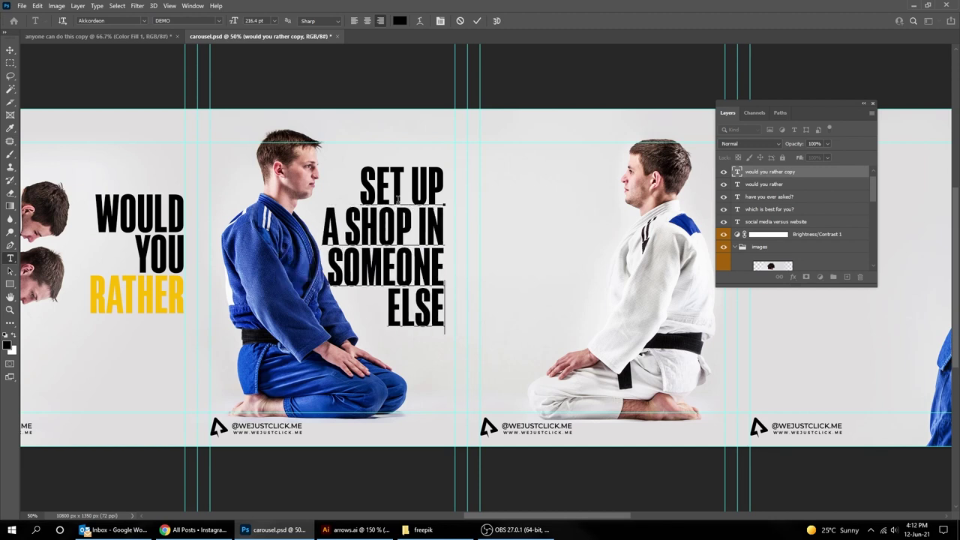
{"action": "type", "text": " STORE?"}
{"action": "key", "text": "ctrl+Return"}
{"action": "key", "text": "ctrl+t"}
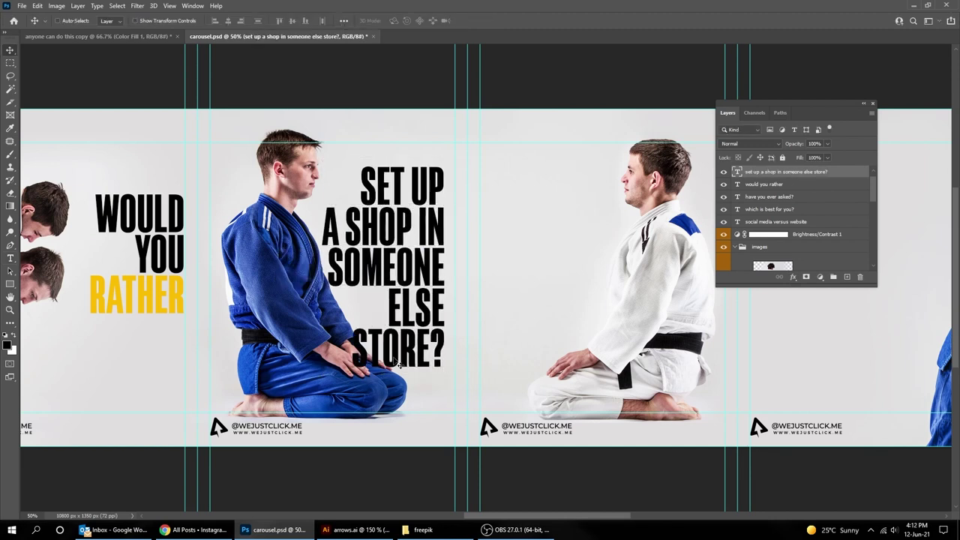
{"action": "left_click_drag", "start_coordinate": [320, 376], "coordinate": [356, 329]}
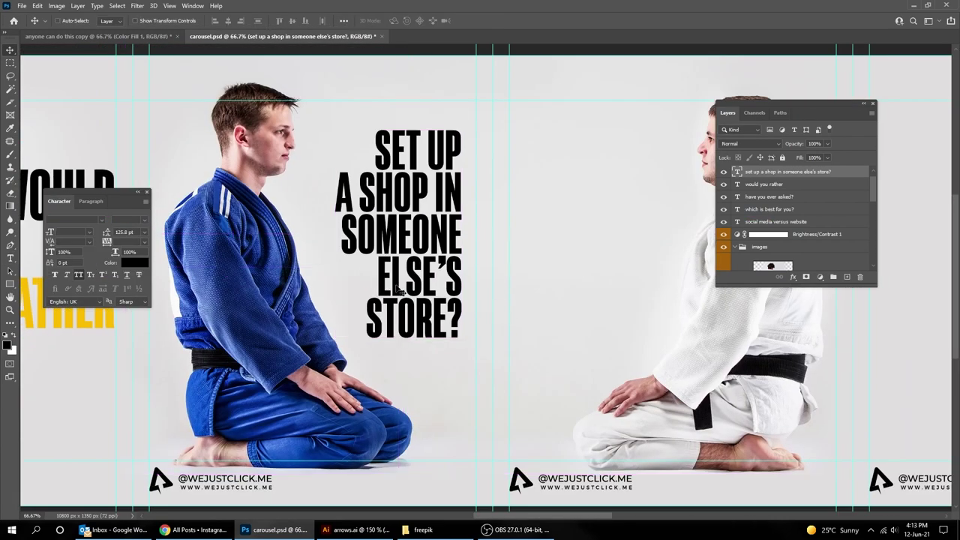
{"action": "left_click", "coordinate": [132, 264]}
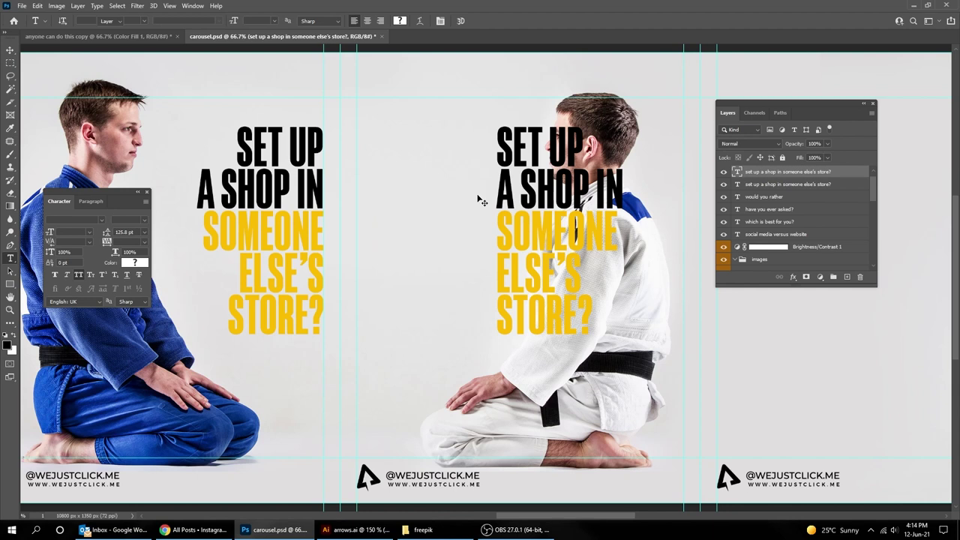
Duplicate the caption as OR OWN A DEDICATED PLACE FOR UR BUSINESS?, with PLACE FOR UR BUSINESS? yellow
{"action": "left_click_drag", "start_coordinate": [516, 209], "coordinate": [381, 208]}
{"action": "double_click", "coordinate": [380, 209]}
{"action": "type", "text": "OR"}
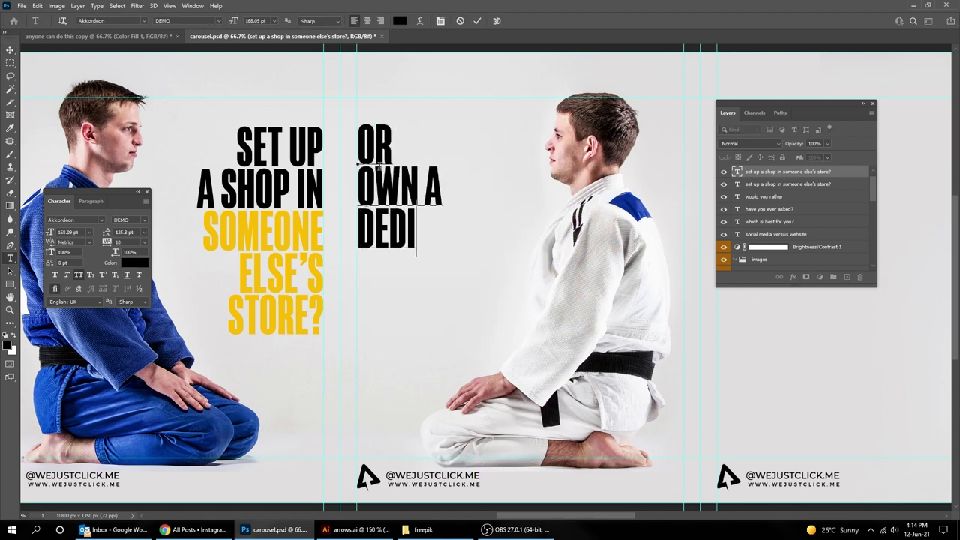
{"action": "type", "text": "cated place for ur business?"}
{"action": "key", "text": "shift+Up"}
{"action": "key", "text": "shift+Up"}
{"action": "left_click", "coordinate": [400, 21]}
{"action": "left_click", "coordinate": [863, 195]}
{"action": "key", "text": "ctrl+Return"}
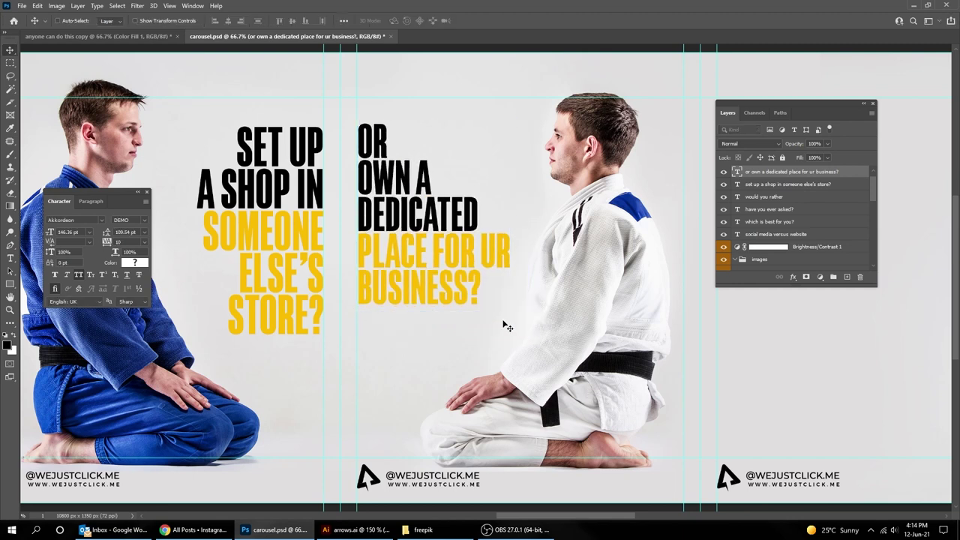
Copy that caption onto the next slide and tilt it about 14° clockwise
{"action": "left_click_drag", "start_coordinate": [609, 292], "coordinate": [501, 294]}
{"action": "left_click_drag", "start_coordinate": [323, 225], "coordinate": [757, 225]}
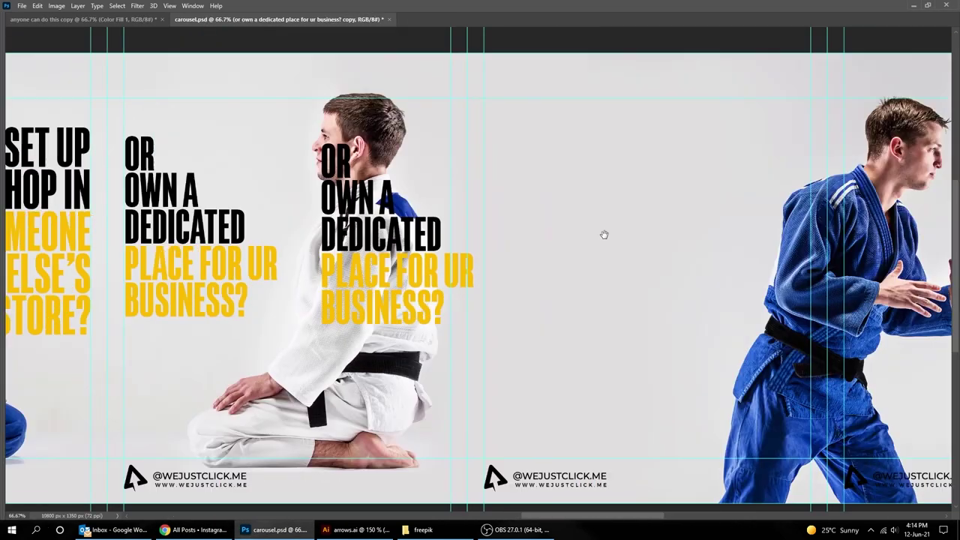
{"action": "left_click_drag", "start_coordinate": [675, 300], "coordinate": [405, 285]}
{"action": "key", "text": "t"}
{"action": "key", "text": "ctrl+t"}
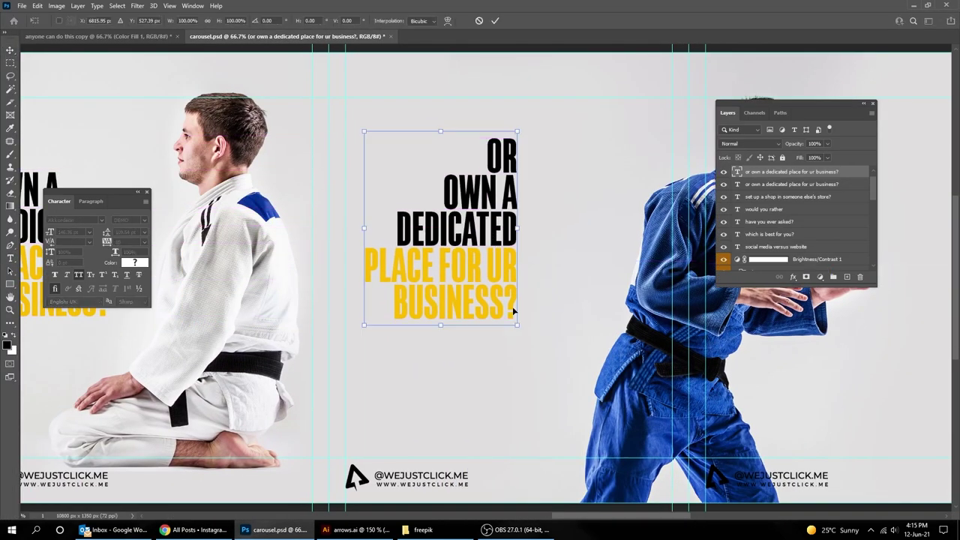
{"action": "left_click_drag", "start_coordinate": [585, 330], "coordinate": [559, 353]}
{"action": "mouse_move", "coordinate": [392, 246]}
{"action": "left_mouse_down"}
{"action": "mouse_move", "coordinate": [534, 264]}
{"action": "mouse_move", "coordinate": [534, 248]}
{"action": "left_mouse_up"}
{"action": "key", "text": "Return"}
Retype the tilted caption as YOU HAVE NO CONTROL ON THESE SOCIAL PLATFORMS, SOCIAL PLATFORMS yellow
{"action": "left_click", "coordinate": [570, 225]}
{"action": "key", "text": "ctrl+a"}
{"action": "type", "text": "YOU HAVE NO CONTROL ON THESE SOCIAL PLATFORMS"}
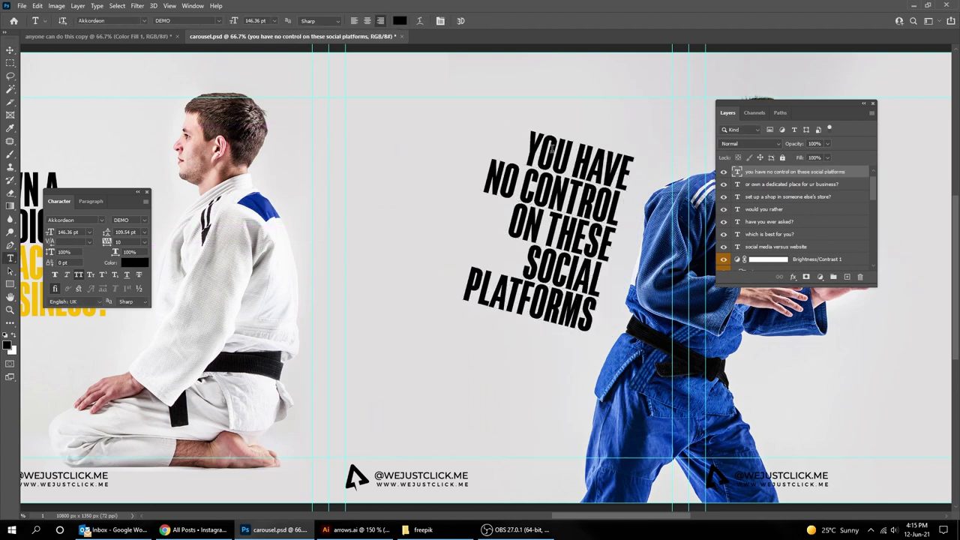
{"action": "key", "text": "ctrl+shift+Left"}
{"action": "key", "text": "ctrl+shift+Left"}
{"action": "left_click", "coordinate": [399, 20]}
{"action": "left_click", "coordinate": [885, 189]}
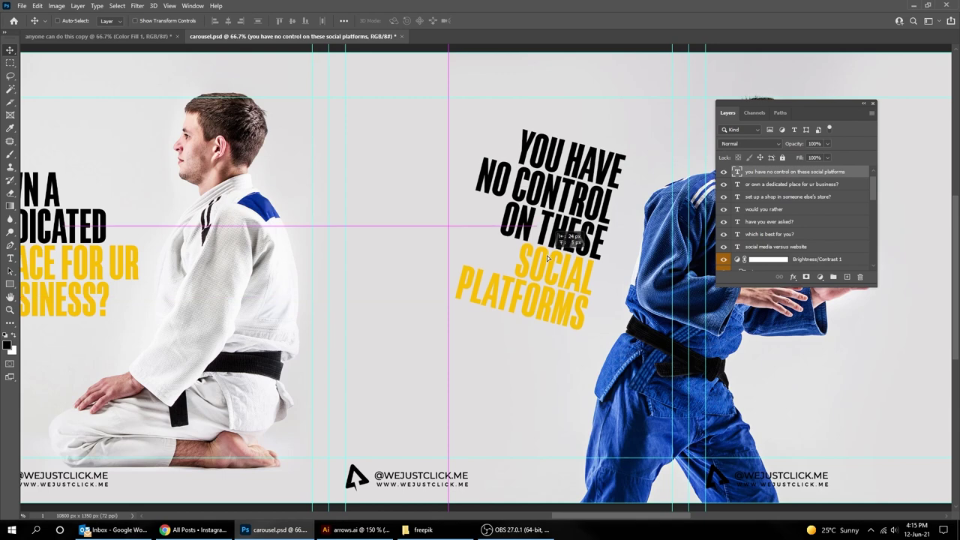
{"action": "key", "text": "ctrl+Return"}
Copy the dedicated-place caption beside the blue-gi judoka
{"action": "key", "text": "Tab"}
{"action": "scroll", "coordinate": [497, 240], "scroll_direction": "right", "scroll_amount": 5}
{"action": "scroll", "coordinate": [497, 240], "scroll_direction": "left", "scroll_amount": 10}
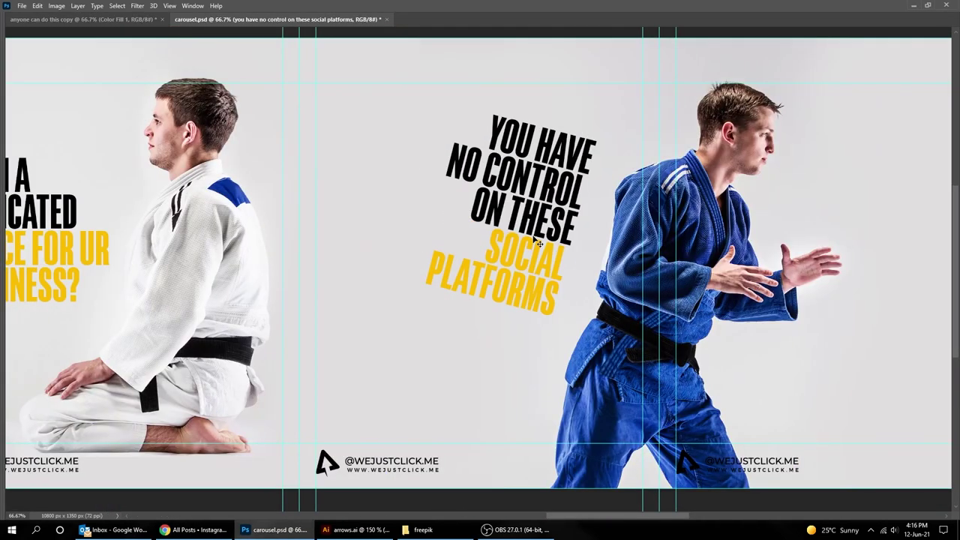
{"action": "left_click_drag", "start_coordinate": [187, 255], "coordinate": [465, 247]}
{"action": "key", "text": "ctrl+minus"}
{"action": "key", "text": "ctrl+plus"}
{"action": "key", "text": "Tab"}
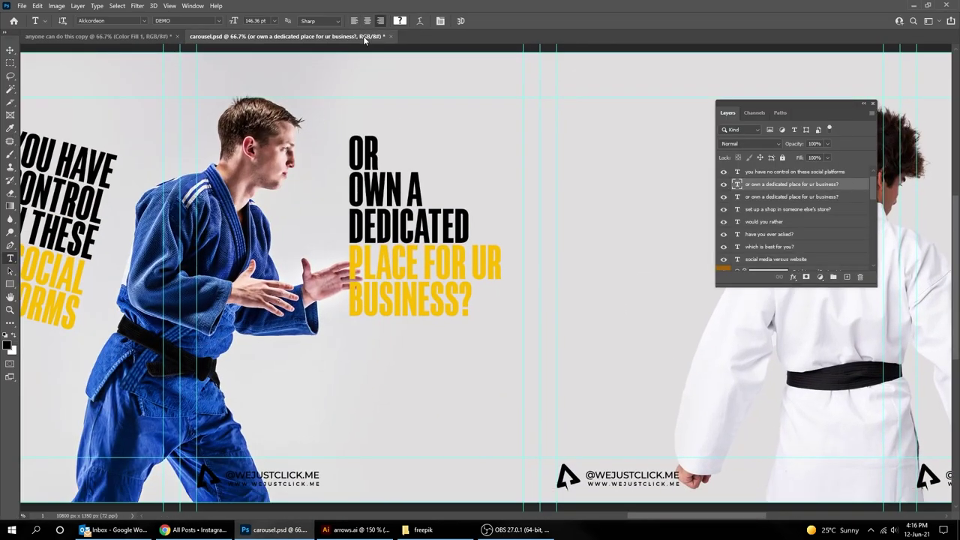
Retype the copy as YOUR WEBSITE IS THE HUB OF YOUR ONLINE PRESENCE, ONLINE PRESENCE yellow
{"action": "key", "text": "ctrl+shift+r"}
{"action": "left_click_drag", "start_coordinate": [302, 218], "coordinate": [475, 242]}
{"action": "double_click", "coordinate": [475, 242]}
{"action": "type", "text": "YOUR WEBSITE IS THE HUB OF YOUR ONLINE PRE"}
{"action": "type", "text": "SENCE"}
{"action": "left_click_drag", "start_coordinate": [442, 276], "coordinate": [523, 341]}
{"action": "left_click", "coordinate": [399, 20]}
{"action": "left_click", "coordinate": [870, 204]}
{"action": "key", "text": "ctrl+Return"}
{"action": "key", "text": "v"}
Duplicate it as SOCIAL MEDIA IS A MARKETING TOOL, with MARKETING TOOL yellow
{"action": "left_click_drag", "start_coordinate": [580, 282], "coordinate": [324, 295]}
{"action": "mouse_move", "coordinate": [117, 218]}
{"action": "left_mouse_down"}
{"action": "mouse_move", "coordinate": [469, 218]}
{"action": "mouse_move", "coordinate": [316, 218]}
{"action": "left_mouse_up"}
{"action": "key", "text": "t"}
{"action": "left_click", "coordinate": [338, 225]}
{"action": "key", "text": "ctrl+a"}
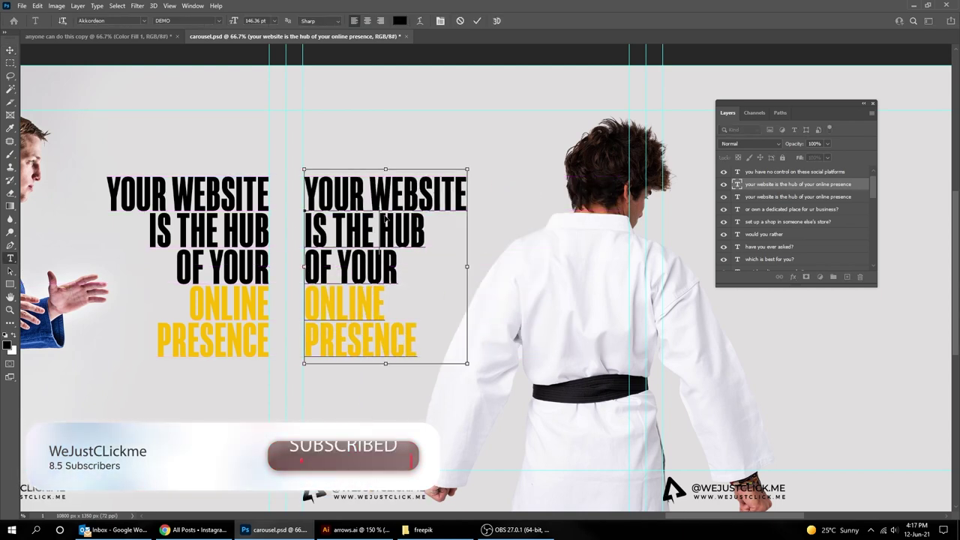
{"action": "type", "text": "SOCIAL MEDIA IS A MARKETING TOOL"}
{"action": "left_click_drag", "start_coordinate": [306, 288], "coordinate": [361, 354]}
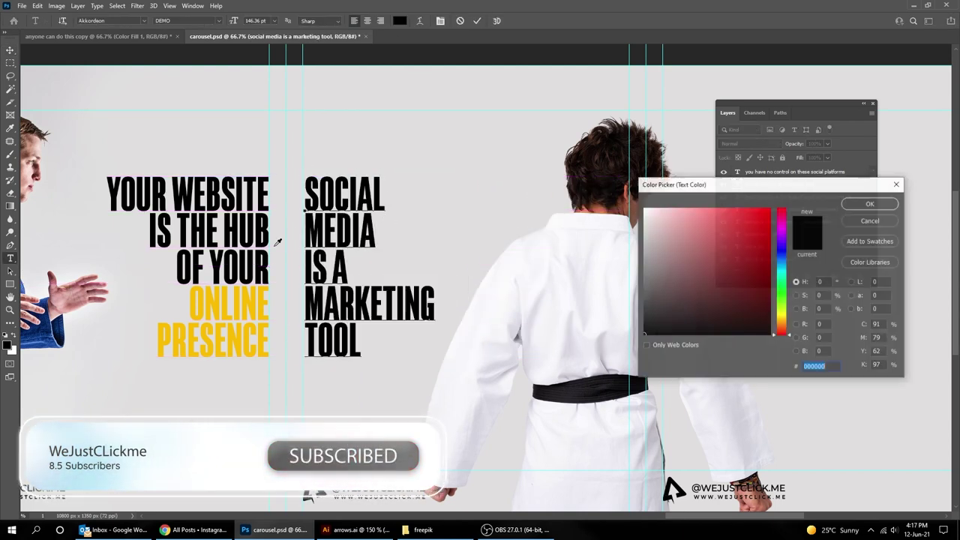
{"action": "left_click", "coordinate": [399, 20]}
{"action": "left_click", "coordinate": [868, 203]}
{"action": "key", "text": "ctrl+Return"}
{"action": "key", "text": "v"}
Copy the marketing caption onto the last slide and right-align it
{"action": "left_click_drag", "start_coordinate": [328, 287], "coordinate": [114, 286]}
{"action": "left_click_drag", "start_coordinate": [160, 210], "coordinate": [487, 210]}
{"action": "key", "text": "t"}
{"action": "mouse_move", "coordinate": [597, 212]}
{"action": "left_mouse_down"}
{"action": "mouse_move", "coordinate": [429, 213]}
{"action": "mouse_move", "coordinate": [617, 205]}
{"action": "left_mouse_up"}
{"action": "left_click", "coordinate": [429, 212]}
{"action": "key", "text": "ctrl+shift+r"}
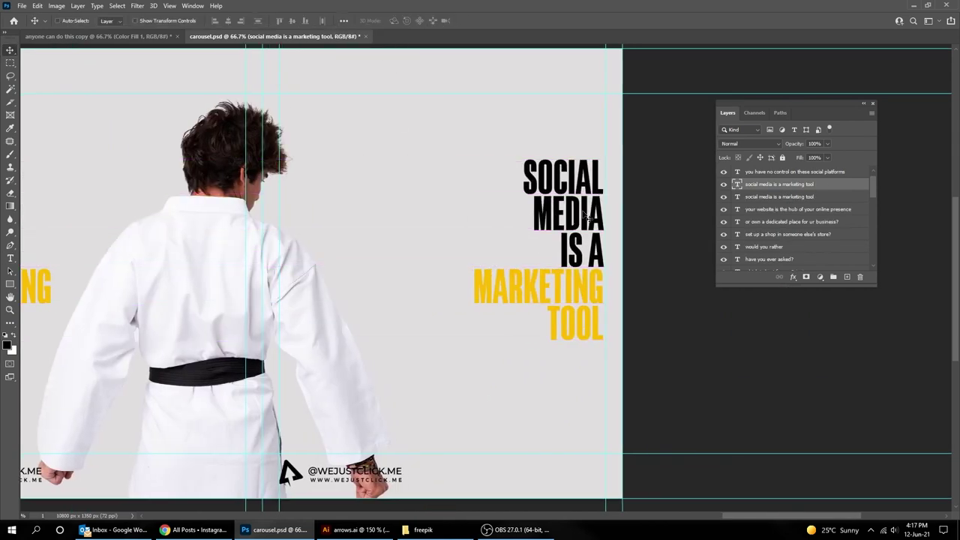
{"action": "key", "text": "ctrl+a"}
Retype it as DO YOU NEED A WEBSITE?, with WEBSITE? in the sampled yellow
{"action": "type", "text": "DO"}
{"action": "key", "text": "Return"}
{"action": "type", "text": "WEBSITE?"}
{"action": "left_click_drag", "start_coordinate": [604, 251], "coordinate": [493, 251]}
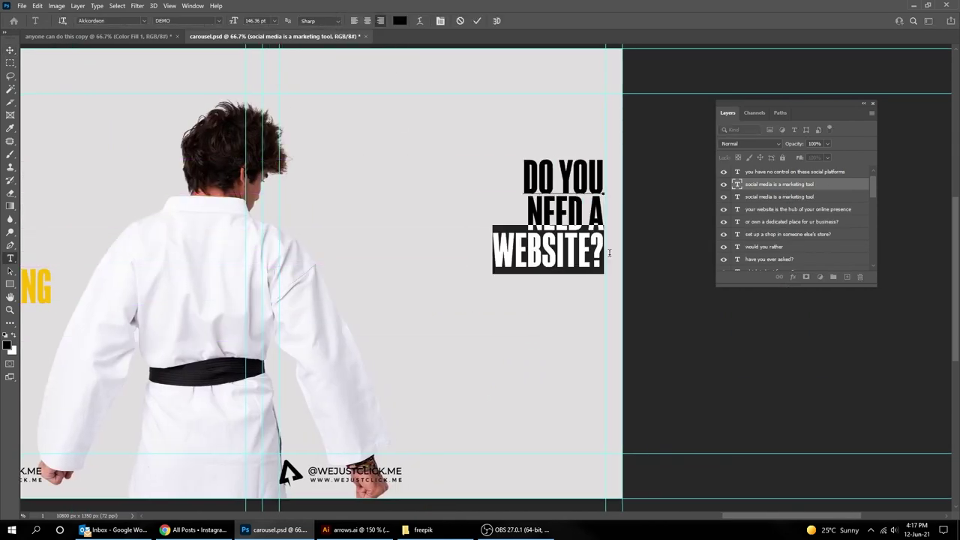
{"action": "left_click", "coordinate": [399, 20]}
{"action": "left_click", "coordinate": [49, 288]}
{"action": "key", "text": "Return"}
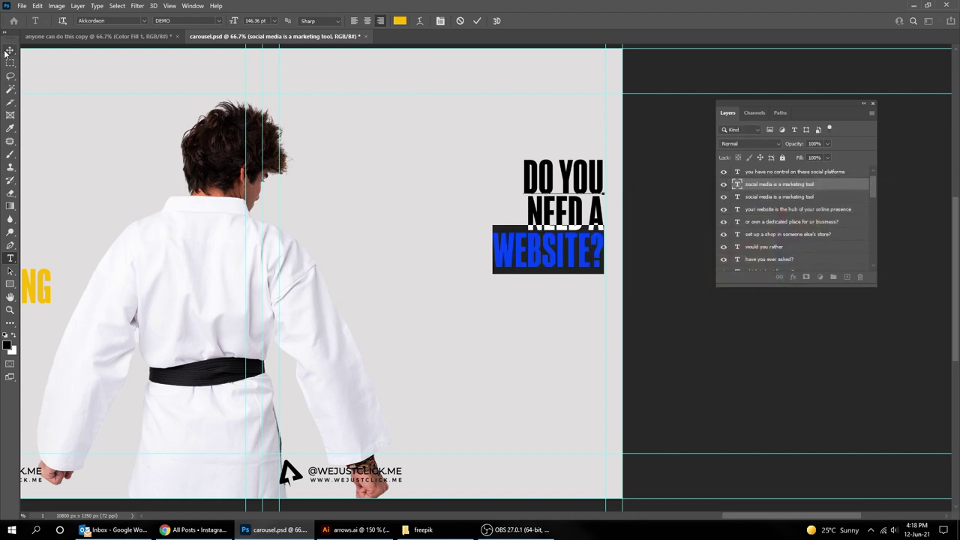
{"action": "key", "text": "ctrl+Return"}
Enlarge the DO YOU NEED A WEBSITE? caption and zoom out to review
{"action": "key", "text": "ctrl+t"}
{"action": "left_click_drag", "start_coordinate": [491, 275], "coordinate": [441, 302]}
{"action": "key", "text": "Return"}
{"action": "key", "text": "Tab"}
{"action": "key", "text": "ctrl+minus"}
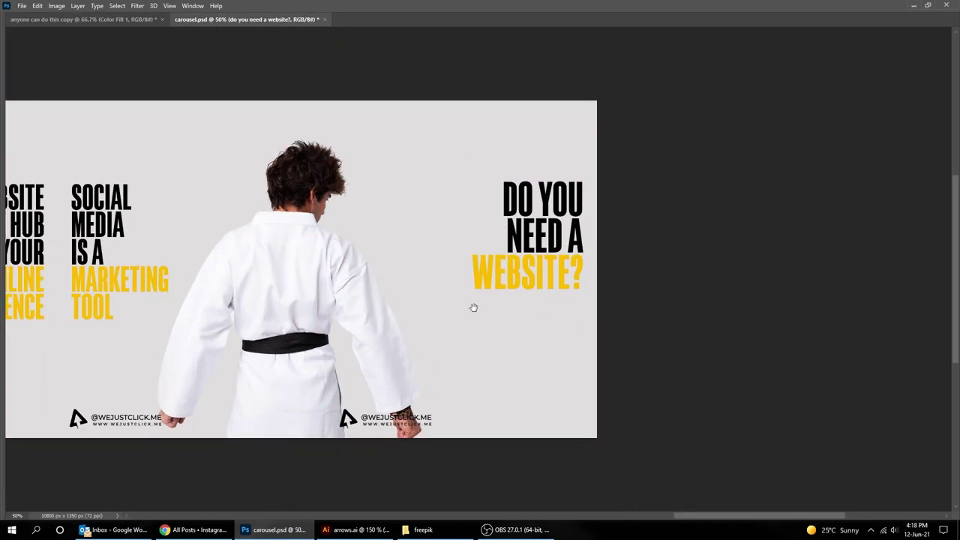
Return to the first slide and shrink the SOCIAL MEDIA VERSUS WEBSITE heading slightly
{"action": "left_click_drag", "start_coordinate": [473, 307], "coordinate": [672, 278]}
{"action": "left_click_drag", "start_coordinate": [68, 272], "coordinate": [592, 264]}
{"action": "left_click_drag", "start_coordinate": [45, 263], "coordinate": [270, 257]}
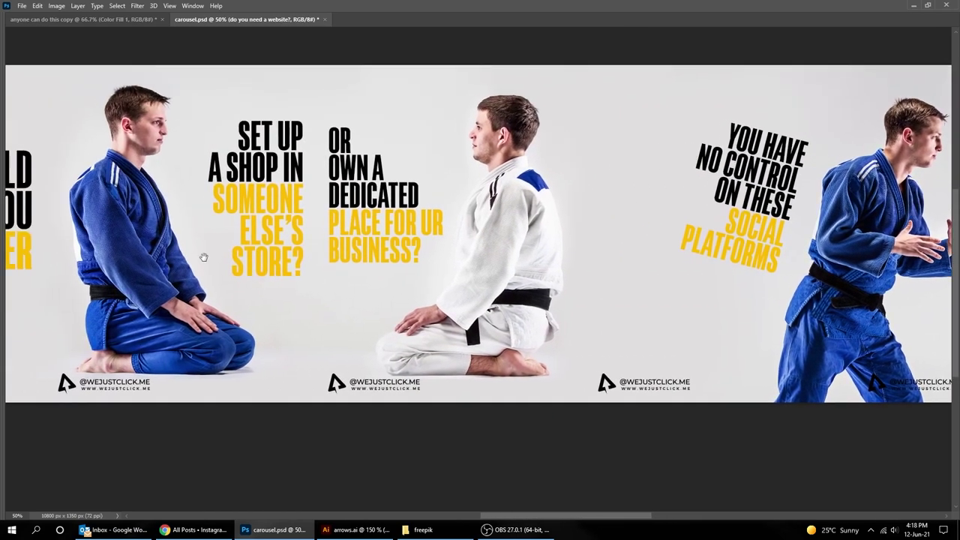
{"action": "left_click_drag", "start_coordinate": [204, 257], "coordinate": [464, 257]}
{"action": "left_click_drag", "start_coordinate": [256, 263], "coordinate": [472, 258]}
{"action": "left_click_drag", "start_coordinate": [188, 261], "coordinate": [250, 261]}
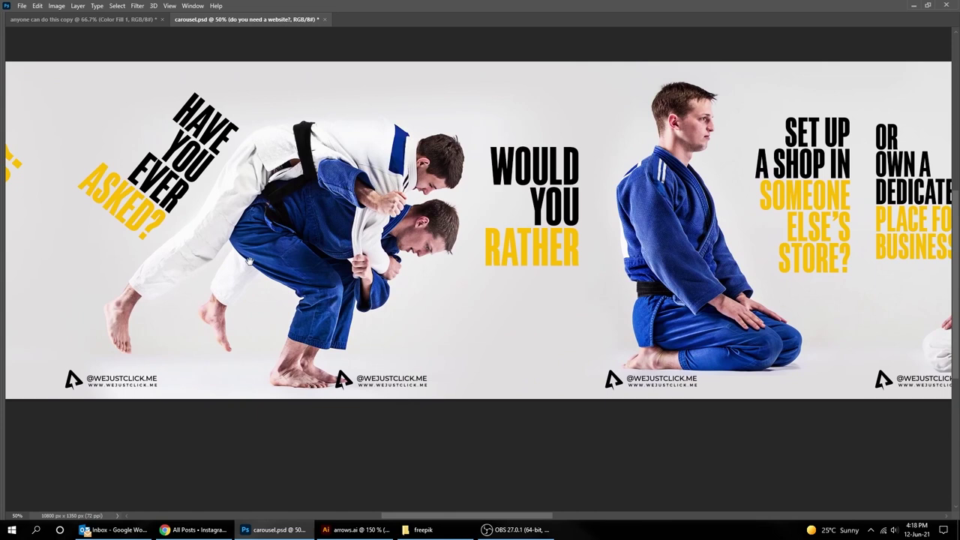
{"action": "left_click_drag", "start_coordinate": [104, 261], "coordinate": [337, 261]}
{"action": "mouse_move", "coordinate": [185, 263]}
{"action": "left_mouse_down"}
{"action": "mouse_move", "coordinate": [424, 263]}
{"action": "mouse_move", "coordinate": [294, 267]}
{"action": "left_mouse_up"}
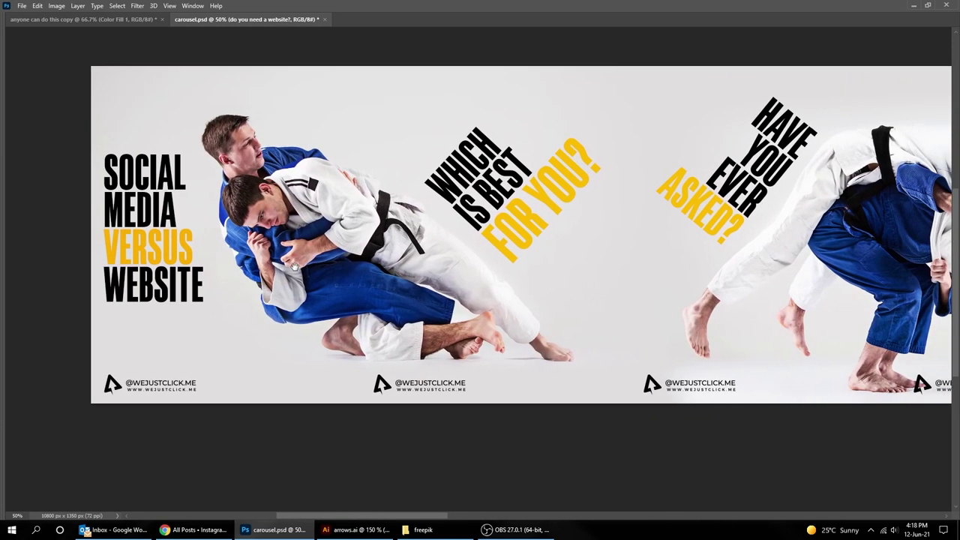
{"action": "right_click", "coordinate": [169, 301]}
{"action": "left_click", "coordinate": [173, 301]}
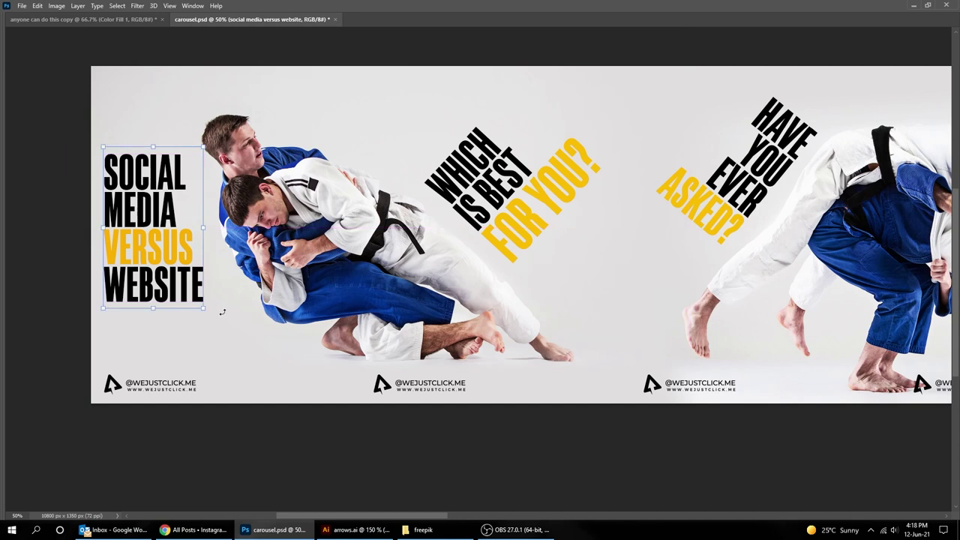
{"action": "left_click_drag", "start_coordinate": [203, 308], "coordinate": [195, 302]}
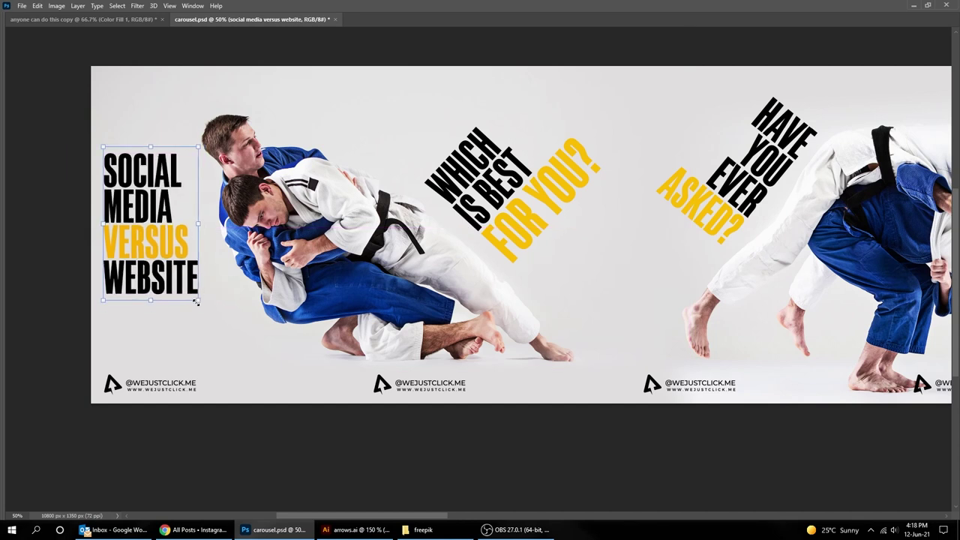
Show the slide guides and copy the curved arrow from the Illustrator arrows file
{"action": "key", "text": "ctrl+semicolon"}
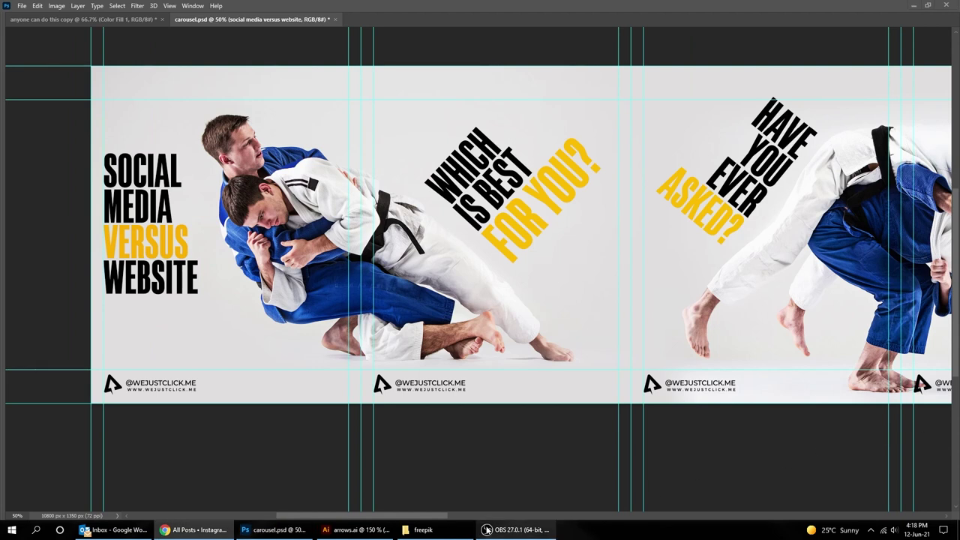
{"action": "left_click", "coordinate": [354, 531]}
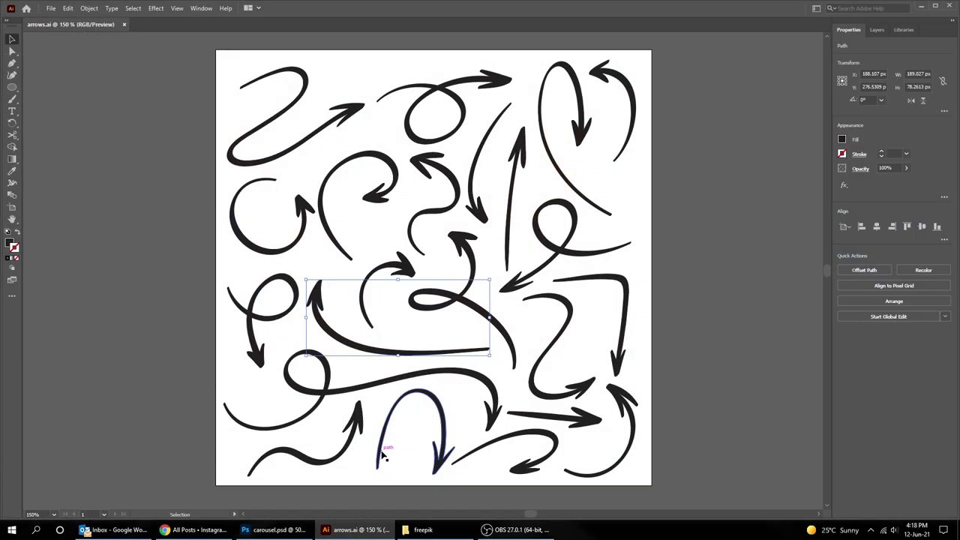
{"action": "left_click", "coordinate": [127, 282]}
{"action": "left_click", "coordinate": [341, 342]}
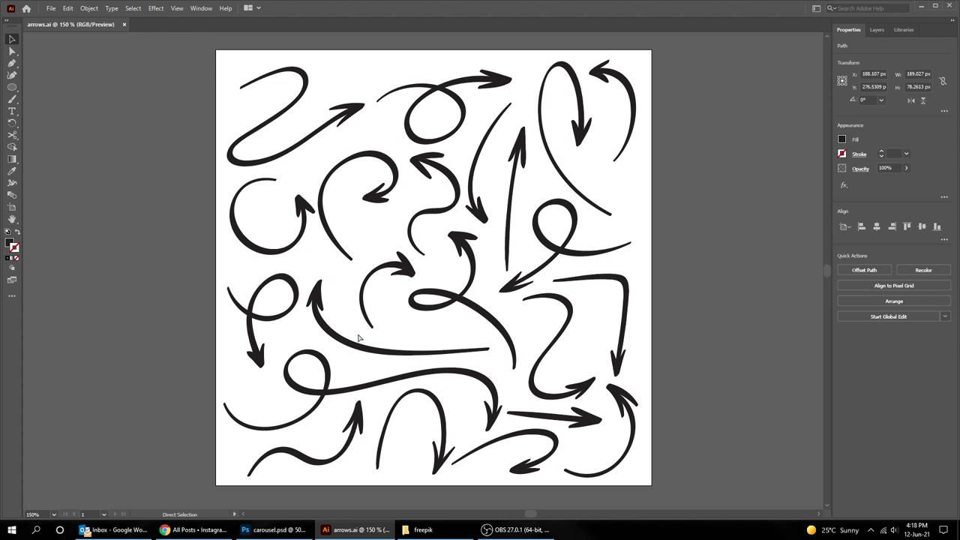
{"action": "left_click", "coordinate": [292, 528]}
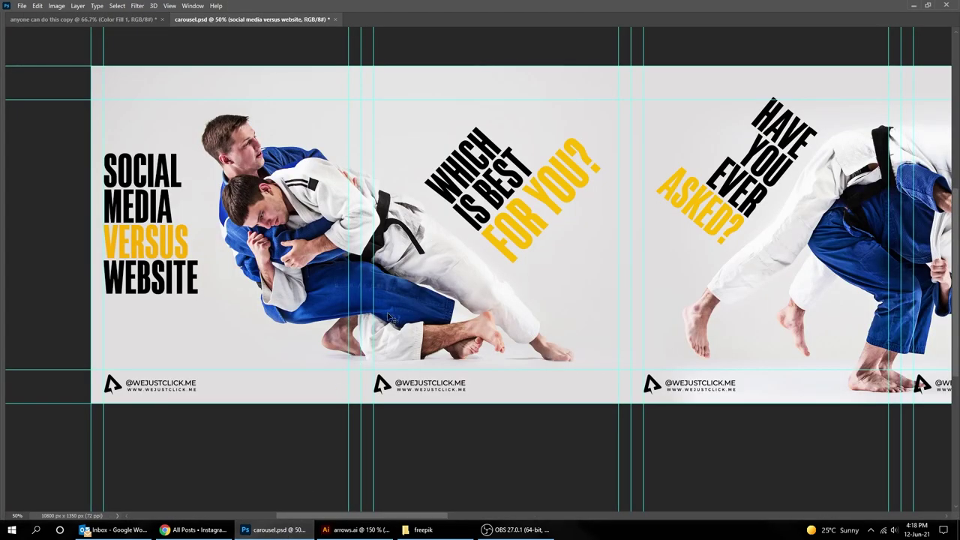
Paste the curved arrow as a Smart Object above the WHICH heading
{"action": "key", "text": "ctrl"}
{"action": "key", "text": "ctrl+v"}
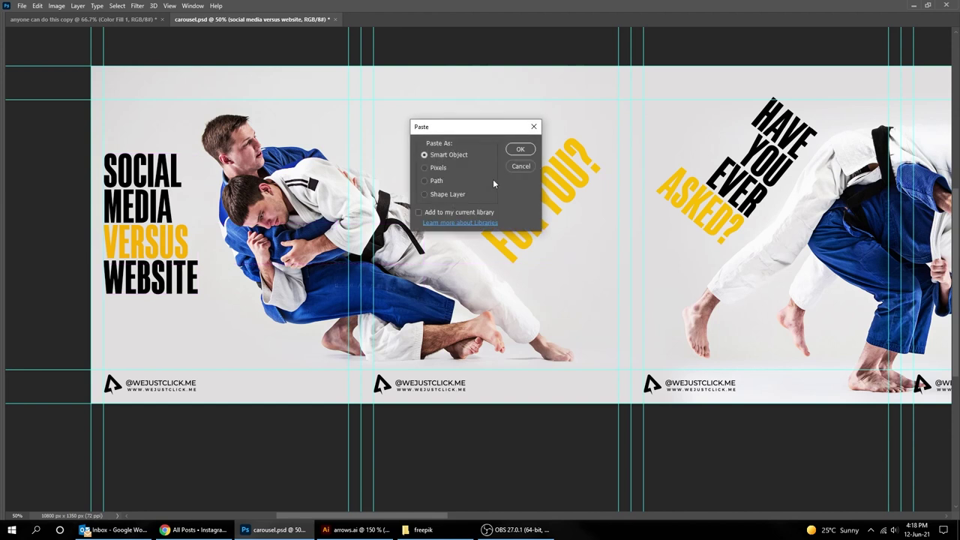
{"action": "left_click", "coordinate": [519, 151]}
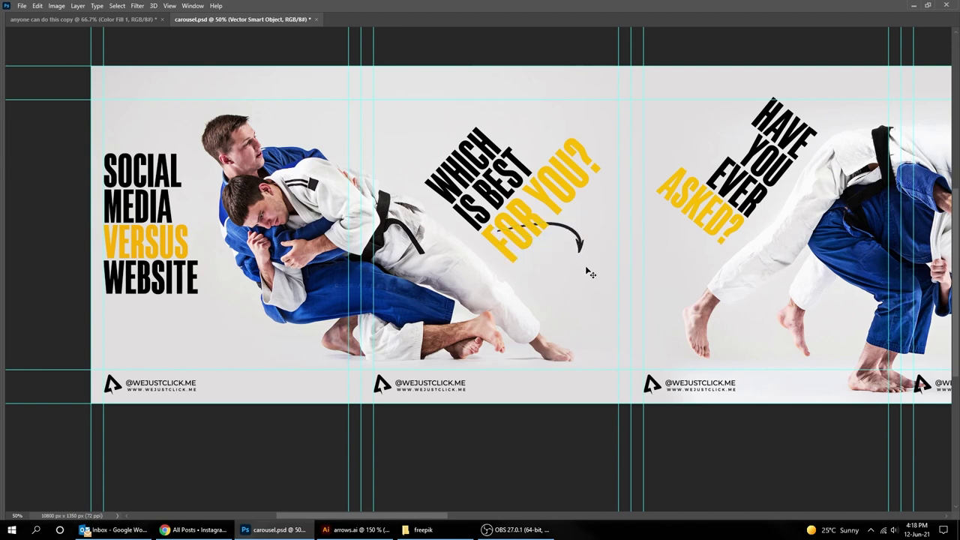
{"action": "key", "text": "Tab"}
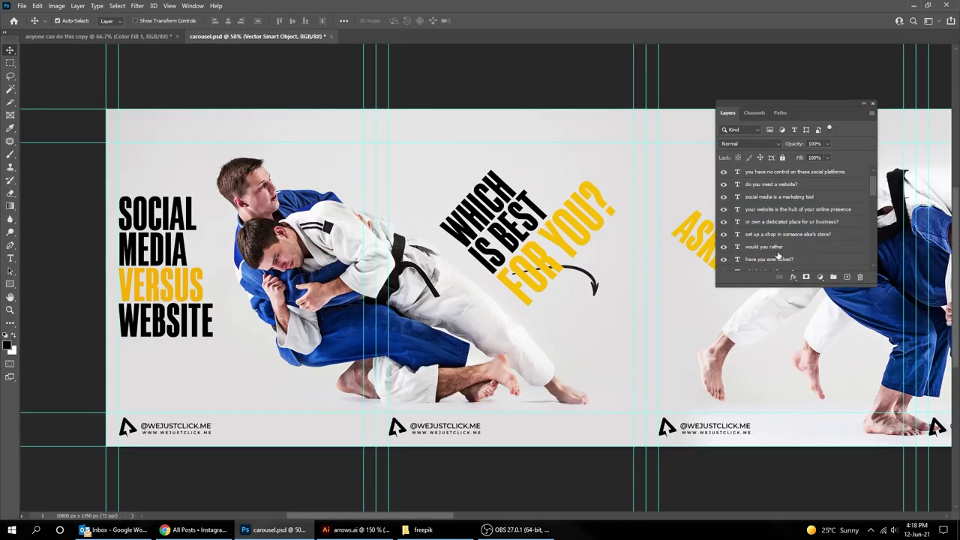
{"action": "scroll", "coordinate": [778, 255], "scroll_direction": "up", "scroll_amount": 3}
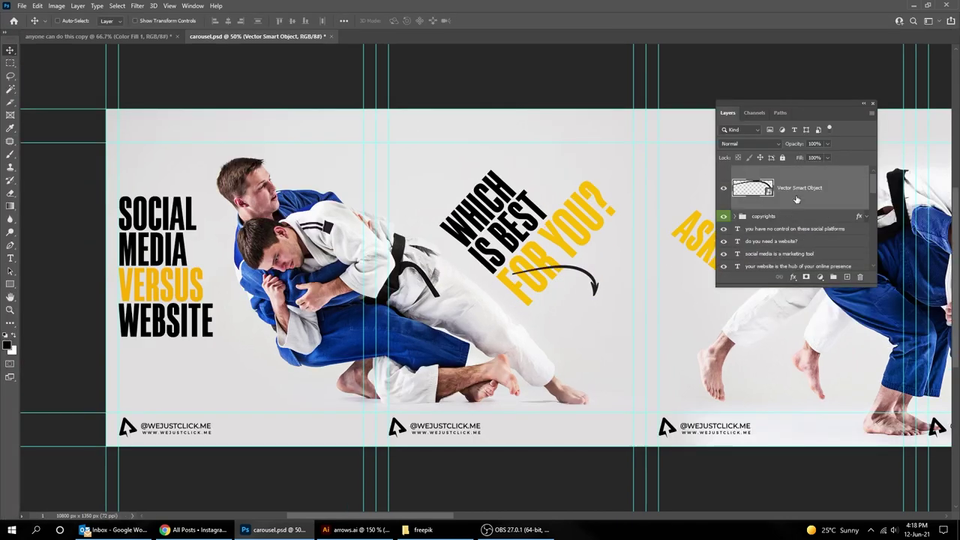
{"action": "left_click_drag", "start_coordinate": [600, 288], "coordinate": [495, 201]}
{"action": "left_click_drag", "start_coordinate": [545, 165], "coordinate": [532, 197]}
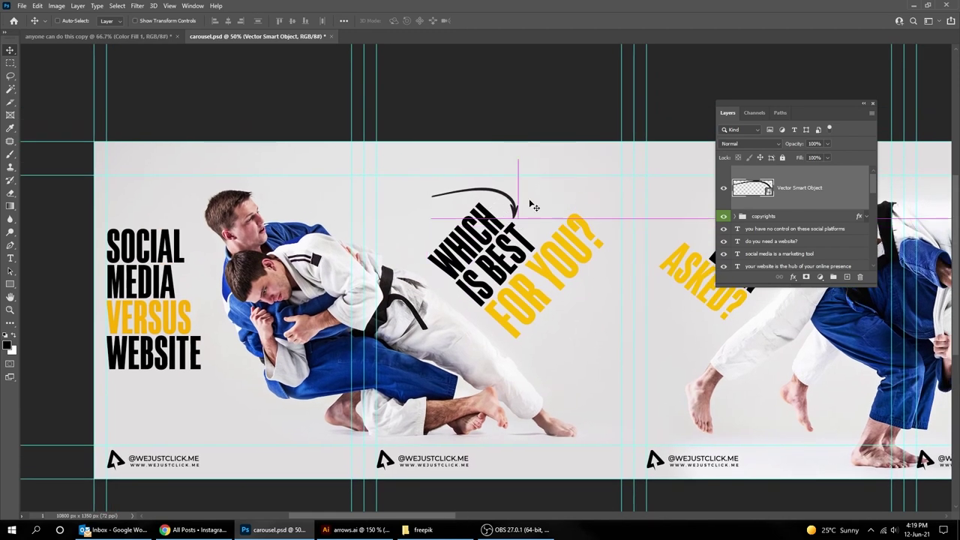
Shrink the WHICH IS BEST FOR YOU? heading and nudge it slightly left and down
{"action": "right_click", "coordinate": [460, 276]}
{"action": "left_click", "coordinate": [469, 280]}
{"action": "key", "text": "ctrl+t"}
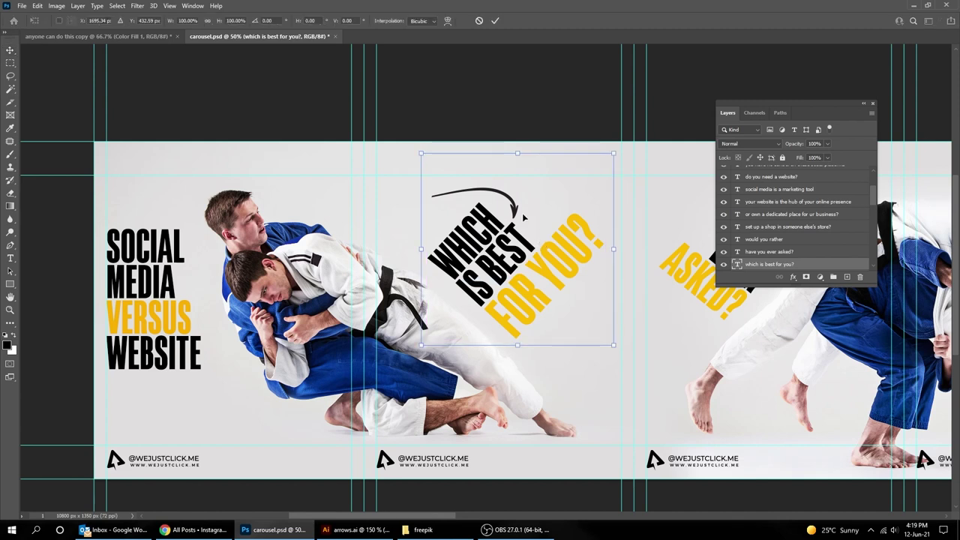
{"action": "left_click_drag", "start_coordinate": [422, 153], "coordinate": [444, 180]}
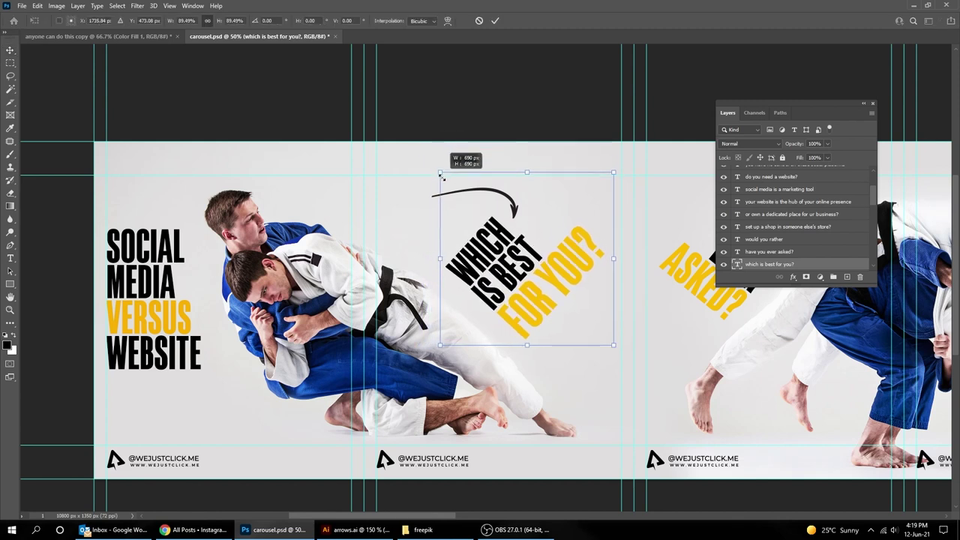
{"action": "key", "text": "Return"}
{"action": "left_click_drag", "start_coordinate": [526, 288], "coordinate": [520, 294]}
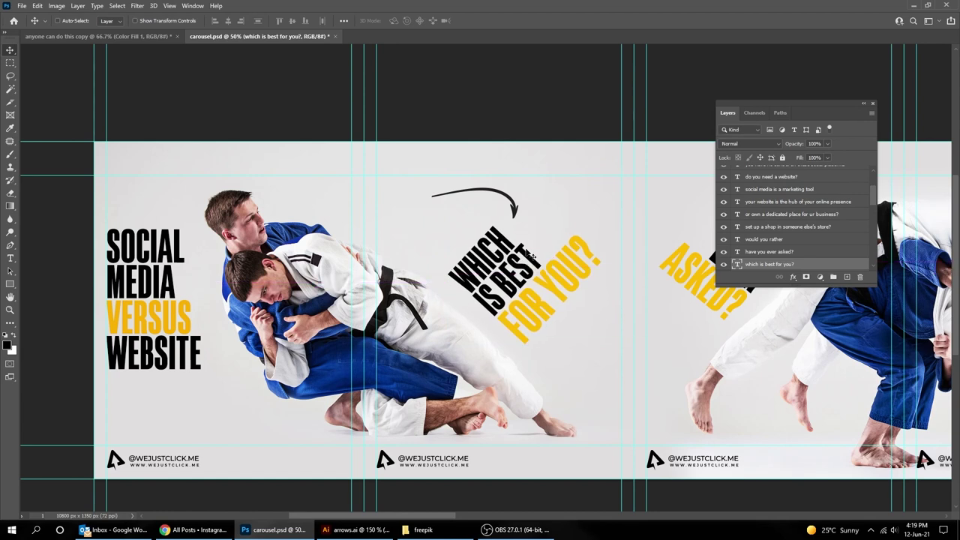
Paste a second arrow Smart Object, enlarge it and nudge it into place
{"action": "key", "text": "ctrl+v"}
{"action": "left_click", "coordinate": [525, 217]}
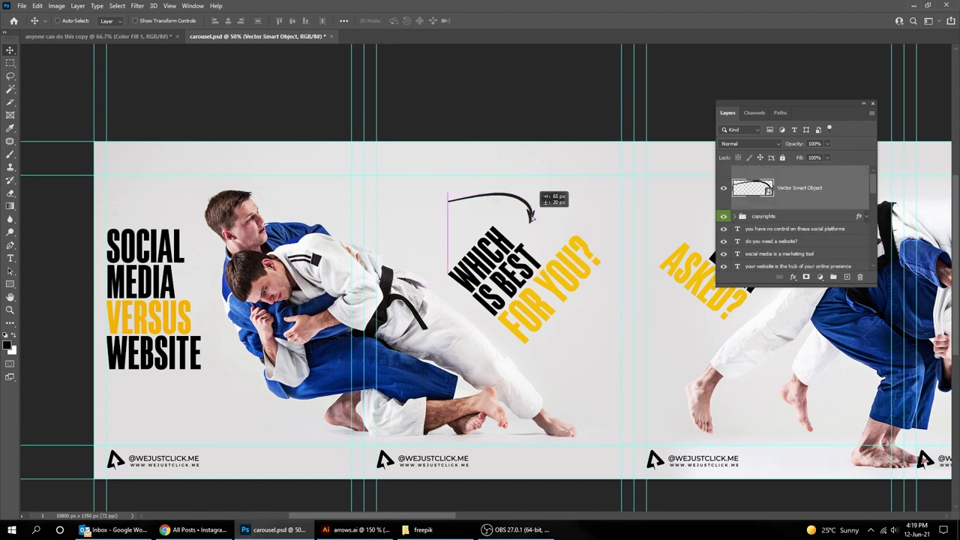
{"action": "key", "text": "ctrl+t"}
{"action": "left_click_drag", "start_coordinate": [534, 222], "coordinate": [557, 243]}
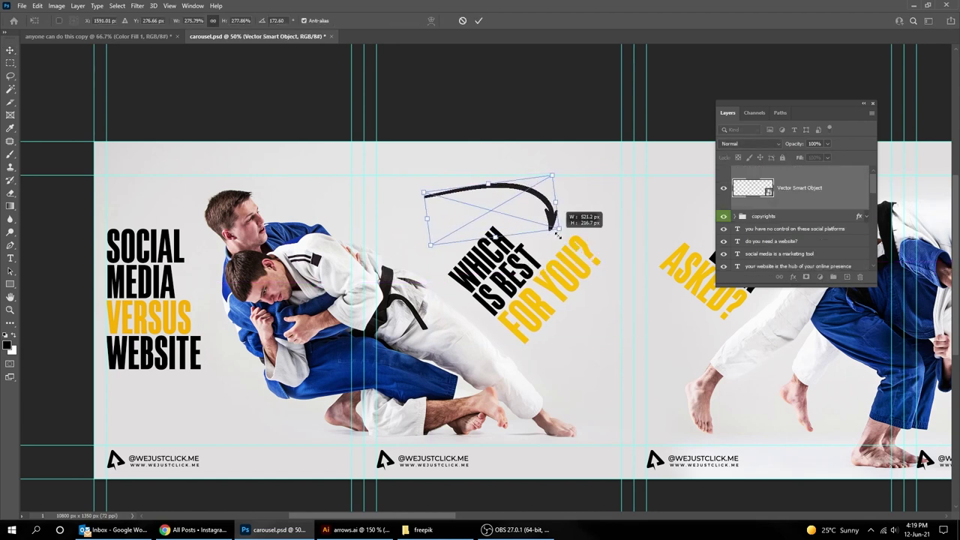
{"action": "key", "text": "Return"}
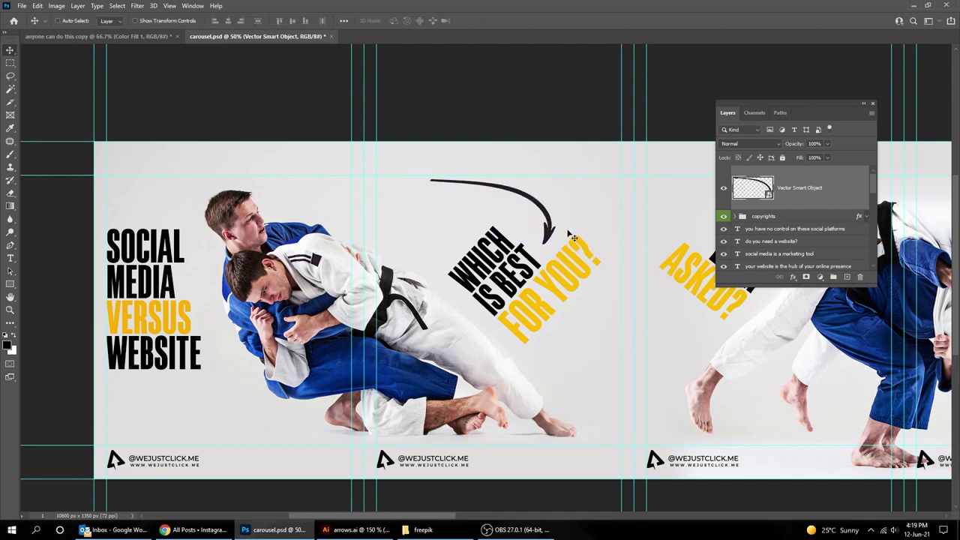
{"action": "left_click_drag", "start_coordinate": [555, 234], "coordinate": [484, 231]}
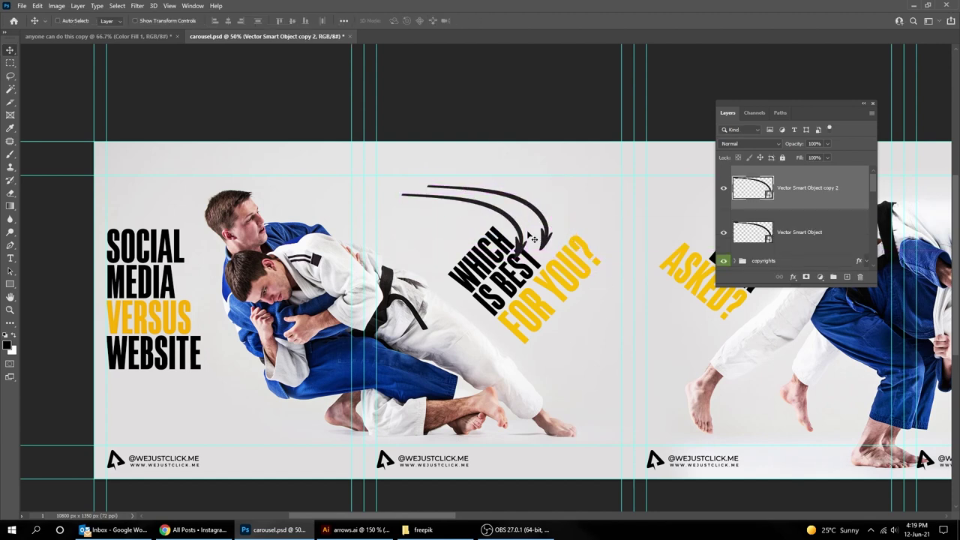
Flip the arrow copy horizontally and vertically, then move it left
{"action": "left_click", "coordinate": [37, 6]}
{"action": "mouse_move", "coordinate": [126, 259]}
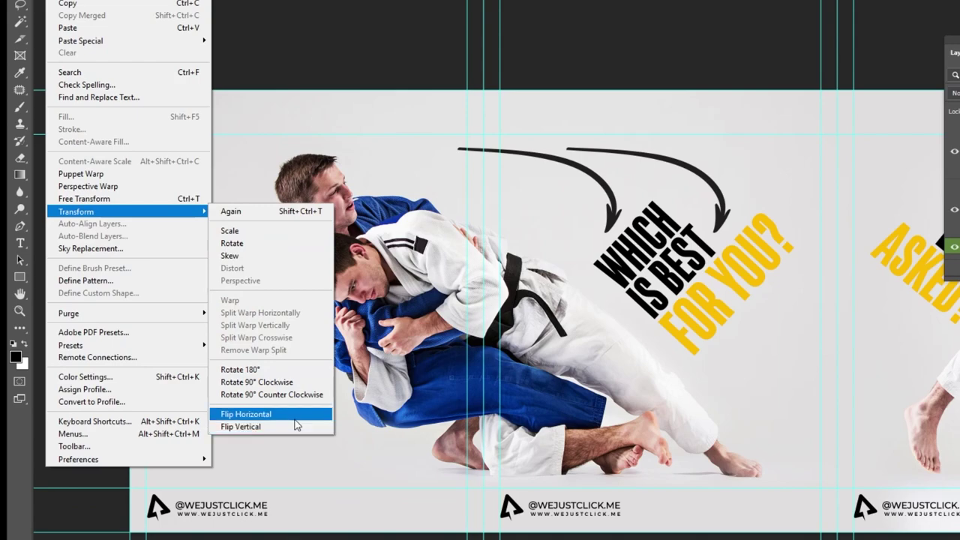
{"action": "left_click", "coordinate": [296, 414]}
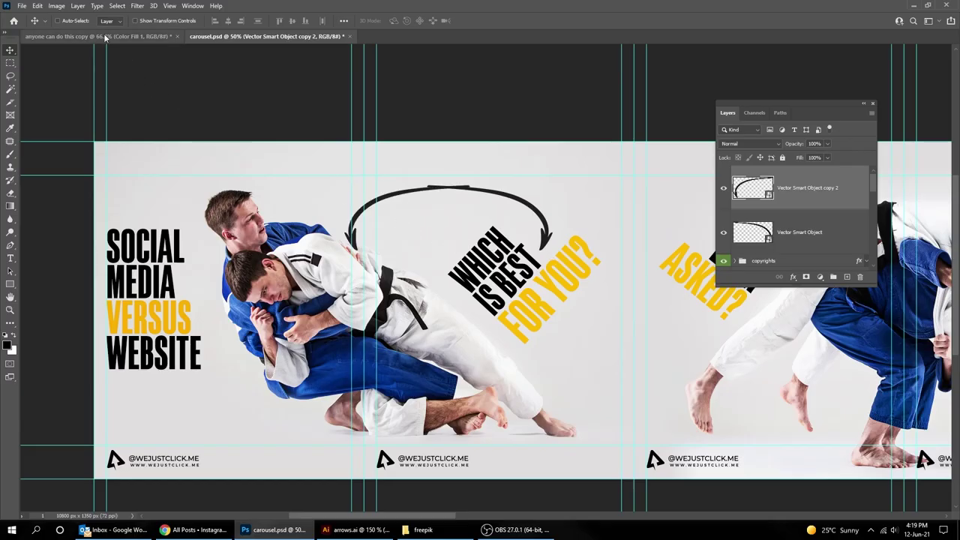
{"action": "left_click", "coordinate": [37, 5]}
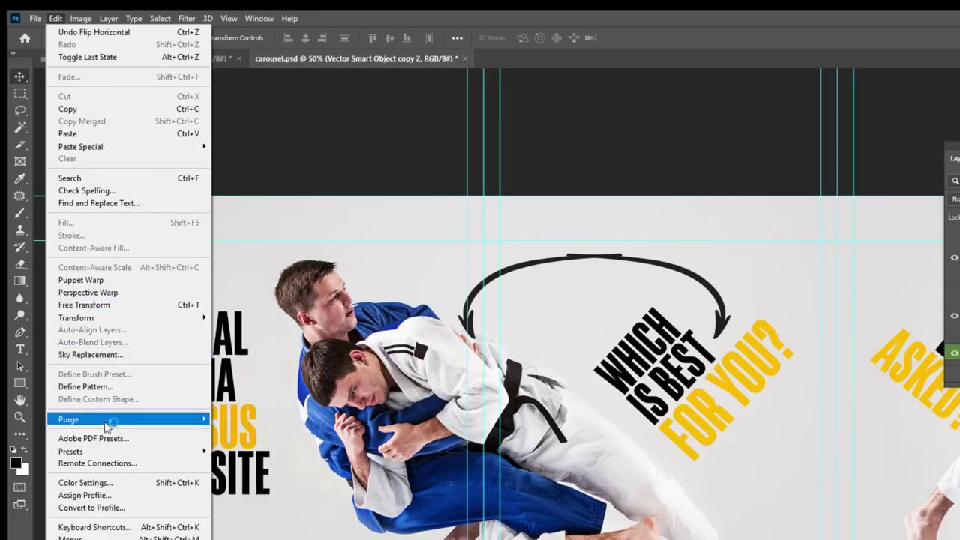
{"action": "mouse_move", "coordinate": [120, 224]}
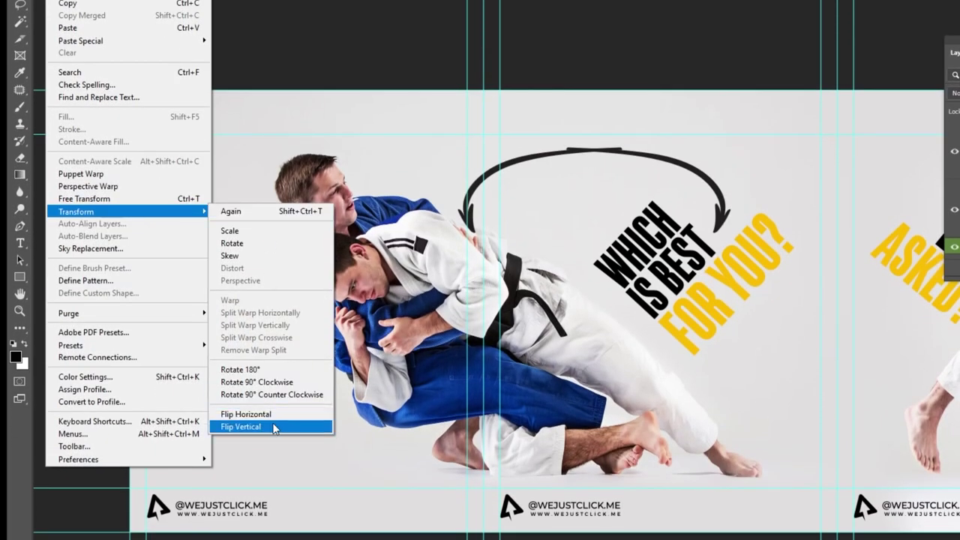
{"action": "left_click", "coordinate": [275, 426]}
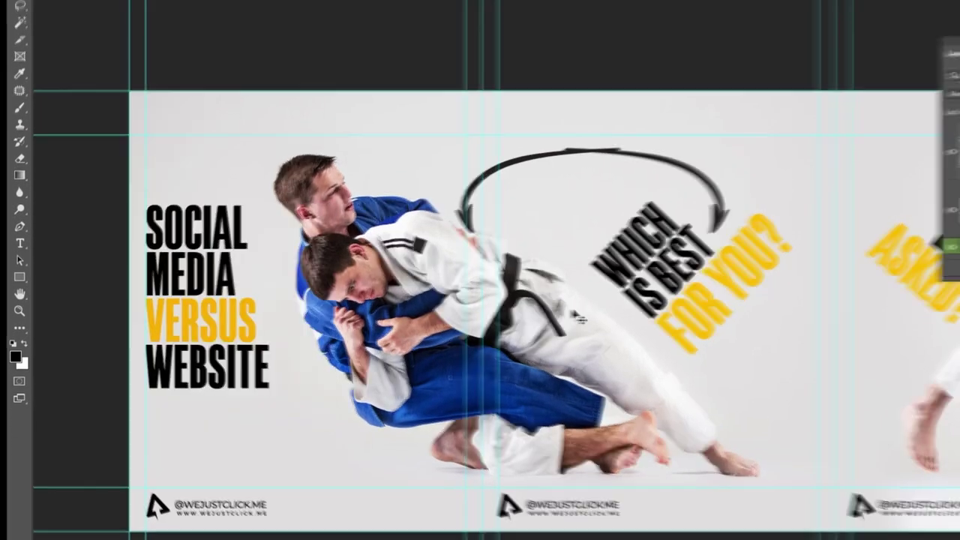
{"action": "left_click_drag", "start_coordinate": [440, 247], "coordinate": [448, 209]}
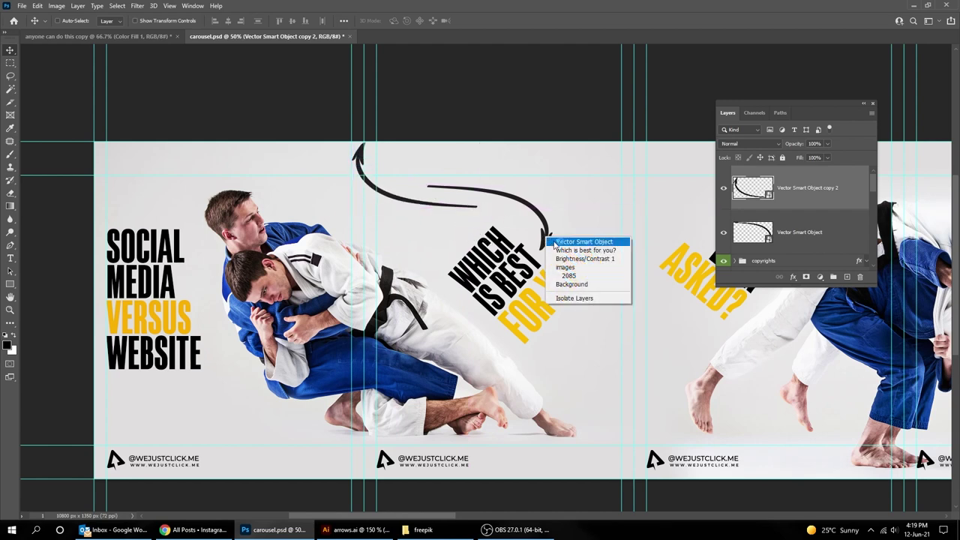
Rotate both arrows about -11.9° and reposition them, then select the flipped copy
{"action": "left_click", "coordinate": [577, 241]}
{"action": "mouse_move", "coordinate": [578, 242]}
{"action": "left_mouse_down"}
{"action": "mouse_move", "coordinate": [590, 293]}
{"action": "mouse_move", "coordinate": [582, 240]}
{"action": "left_mouse_up"}
{"action": "key", "text": "ctrl+t"}
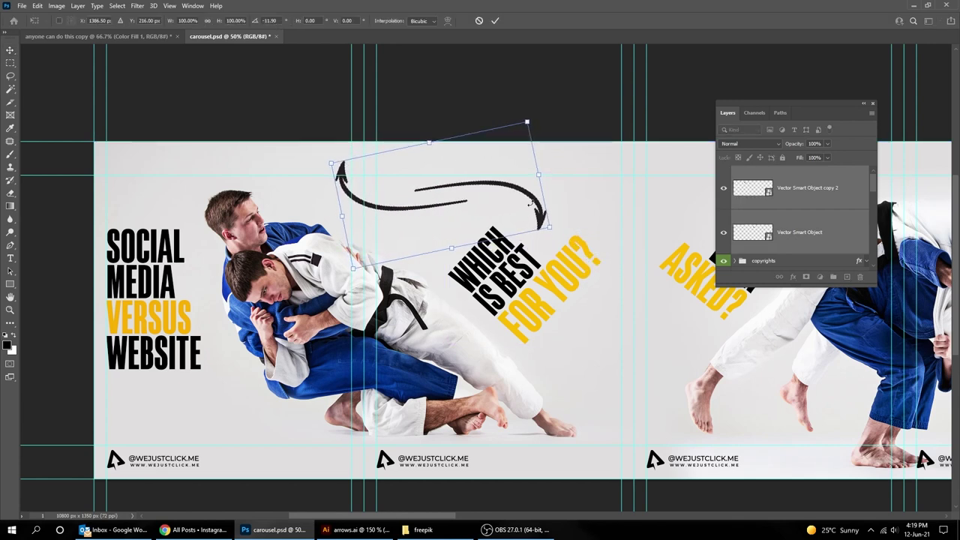
{"action": "left_click_drag", "start_coordinate": [529, 201], "coordinate": [576, 237]}
{"action": "left_click_drag", "start_coordinate": [525, 216], "coordinate": [507, 216]}
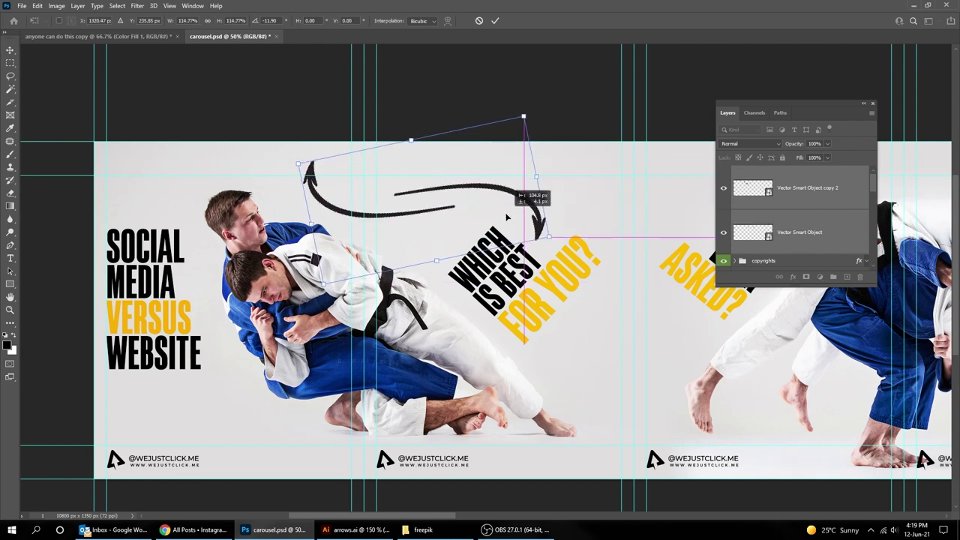
{"action": "key", "text": "Return"}
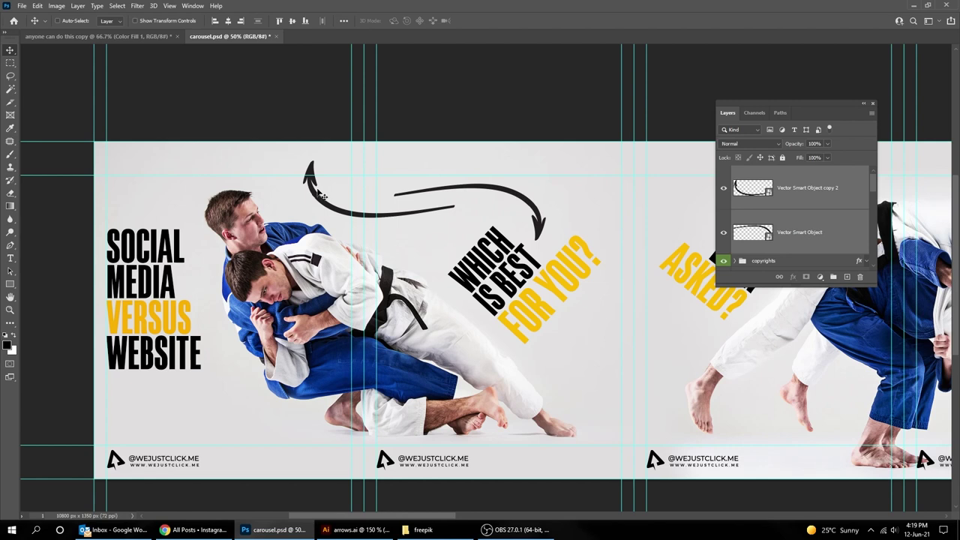
{"action": "right_click", "coordinate": [315, 196]}
{"action": "left_click", "coordinate": [327, 201]}
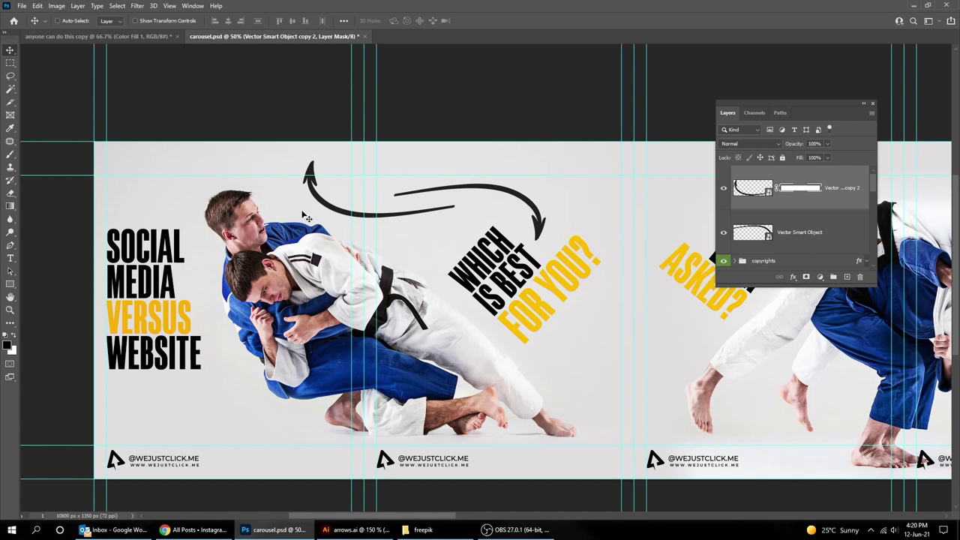
Turn the arrowhead pen path into a selection and paint it out on the arrow's layer mask
{"action": "scroll", "coordinate": [319, 200], "scroll_direction": "up", "scroll_amount": 1}
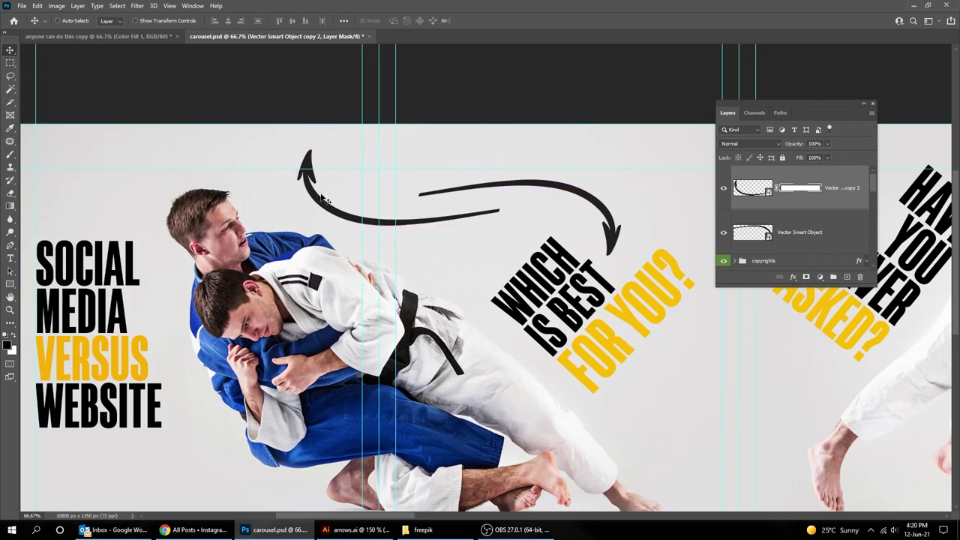
{"action": "scroll", "coordinate": [310, 211], "scroll_direction": "up", "scroll_amount": 1}
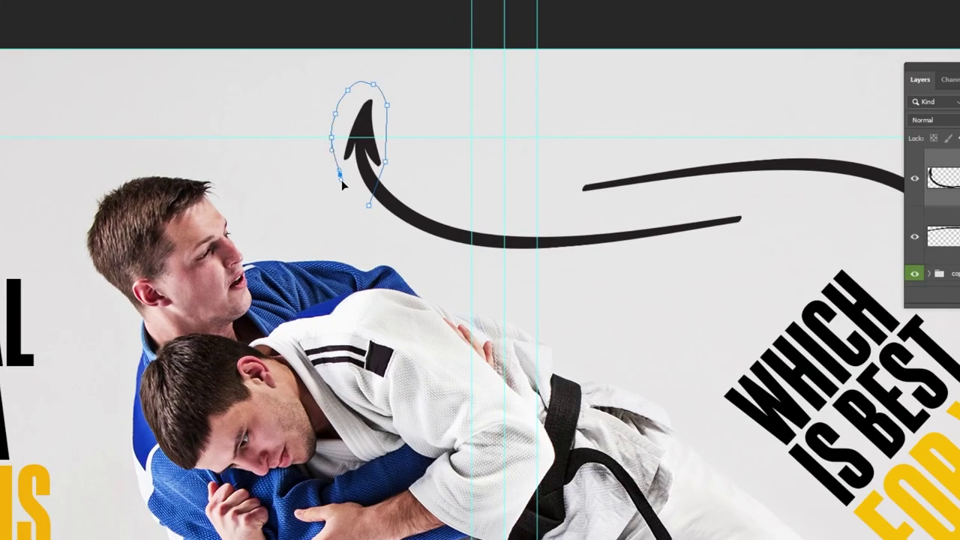
{"action": "right_click", "coordinate": [365, 188]}
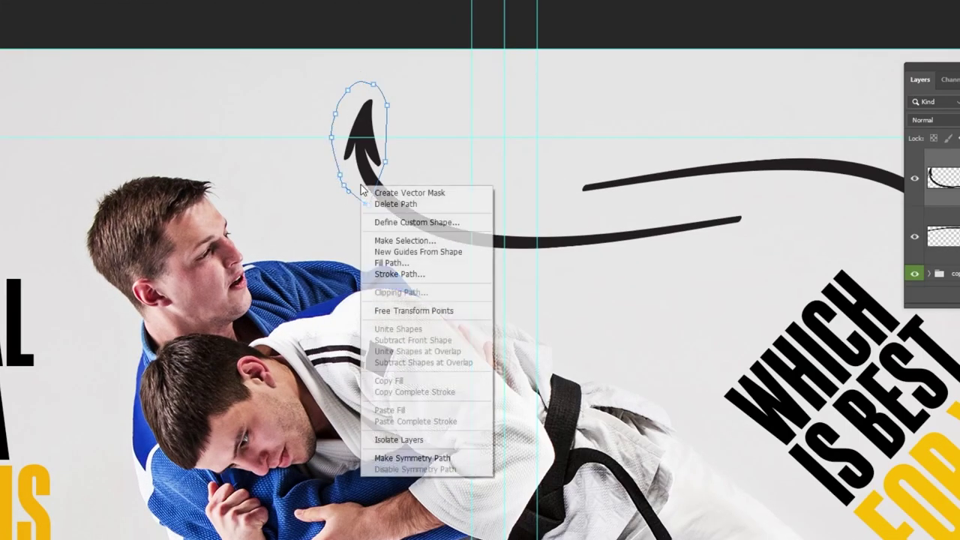
{"action": "left_click", "coordinate": [397, 238]}
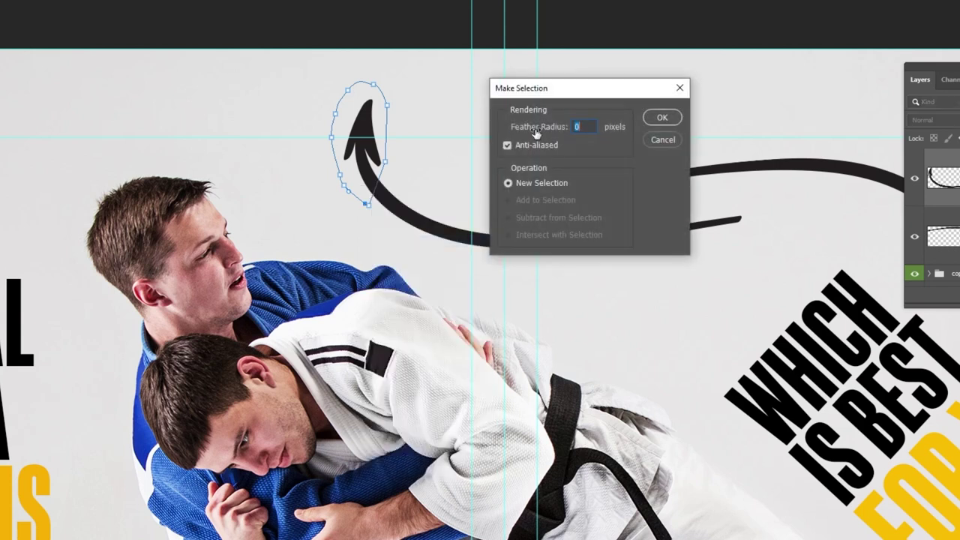
{"action": "left_click", "coordinate": [657, 120]}
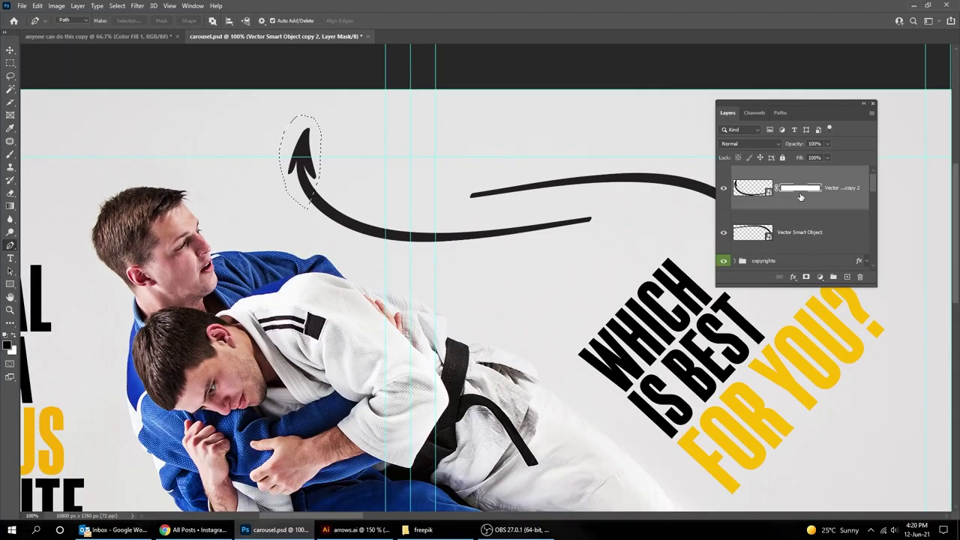
{"action": "scroll", "coordinate": [294, 268], "scroll_direction": "up", "scroll_amount": 1}
{"action": "key", "text": "x"}
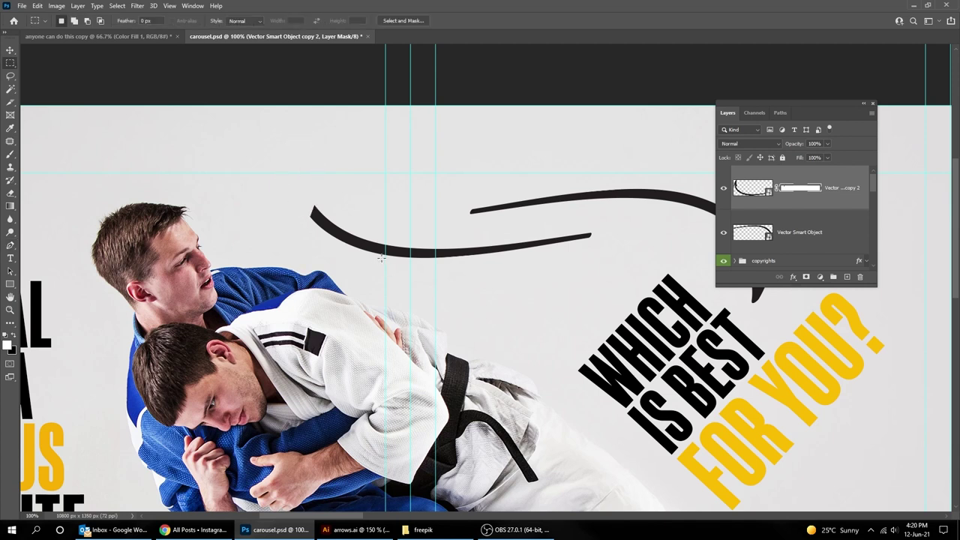
Hide the panels and zoom out to bring the HAVE YOU EVER ASKED? slide into view
{"action": "key", "text": "ctrl+minus"}
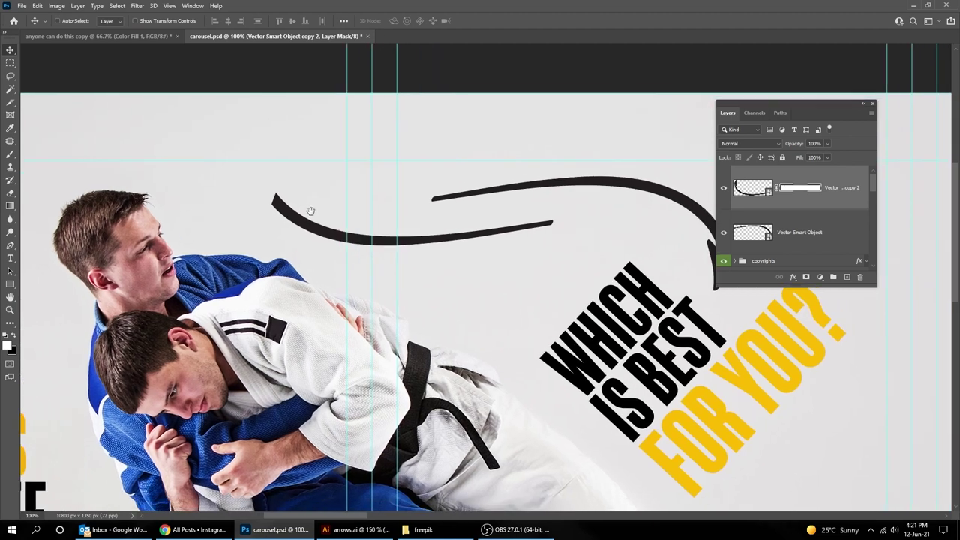
{"action": "key", "text": "Tab"}
{"action": "left_click_drag", "start_coordinate": [601, 238], "coordinate": [423, 250]}
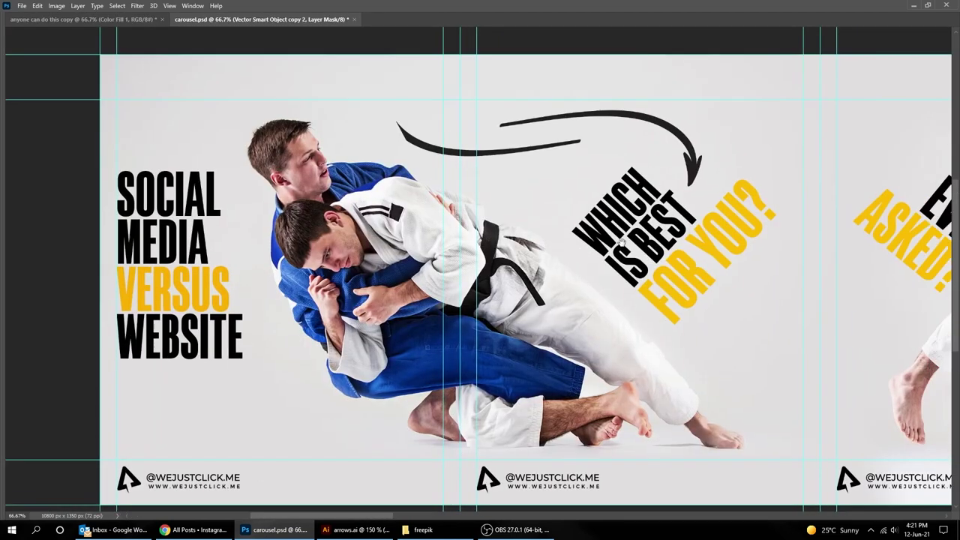
Paste the S-shaped Illustrator arrow, rotate it slightly and place it between the two slides
{"action": "scroll", "coordinate": [531, 330], "scroll_direction": "right", "scroll_amount": 2}
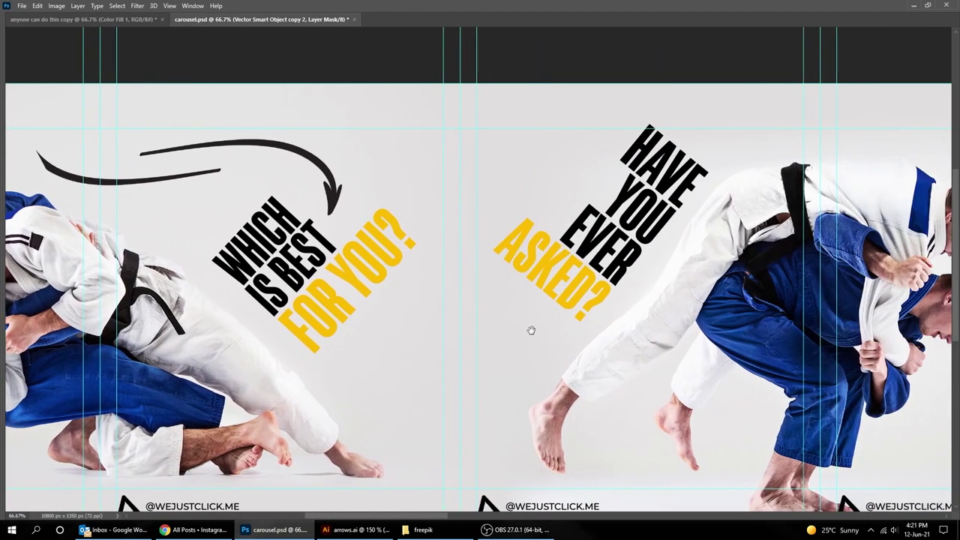
{"action": "left_click", "coordinate": [357, 530]}
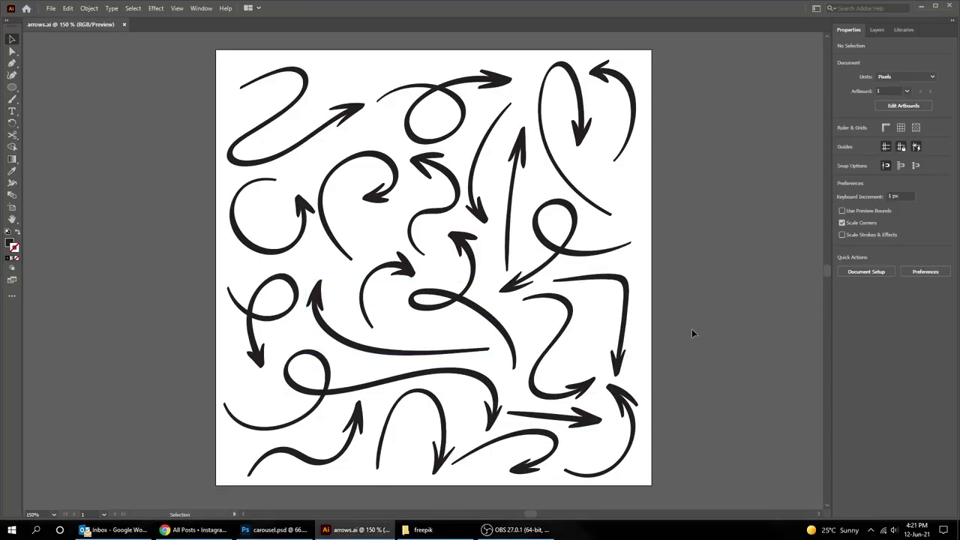
{"action": "left_click", "coordinate": [555, 298]}
{"action": "key", "text": "ctrl+c"}
{"action": "key", "text": "alt+Tab"}
{"action": "key", "text": "ctrl+v"}
{"action": "left_click_drag", "start_coordinate": [410, 264], "coordinate": [390, 300]}
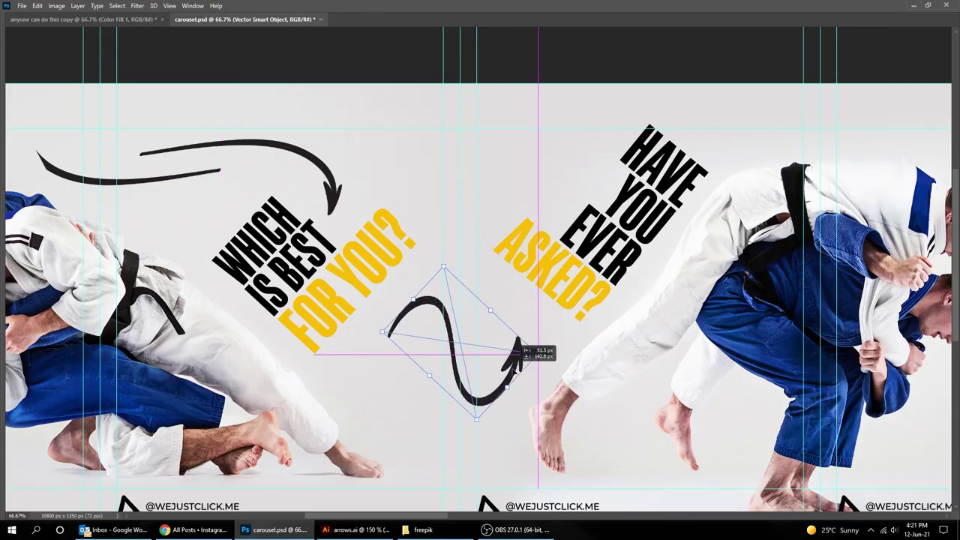
{"action": "key", "text": "Return"}
{"action": "left_click_drag", "start_coordinate": [505, 320], "coordinate": [505, 358]}
Paste the looped Illustrator arrow below RATHER and flip it vertically
{"action": "scroll", "coordinate": [505, 357], "scroll_direction": "right", "scroll_amount": 3}
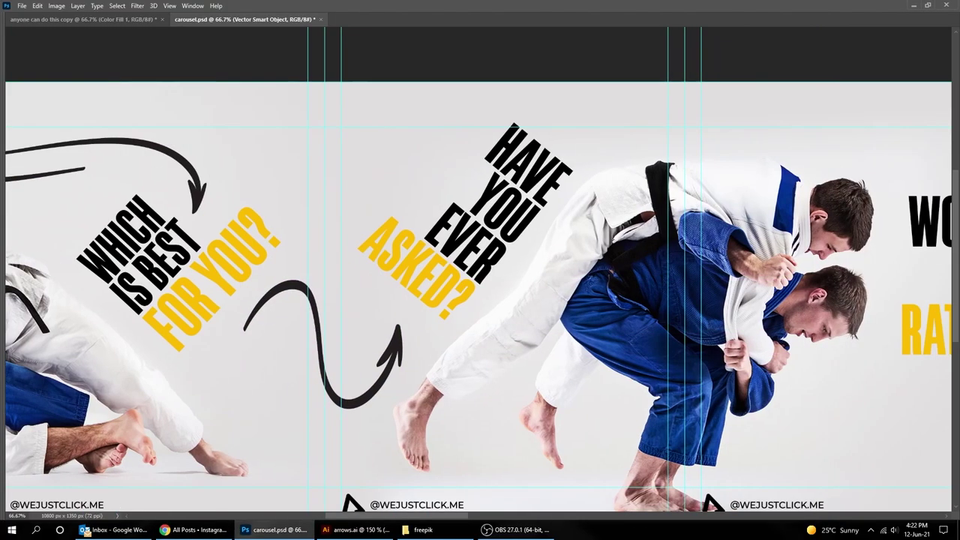
{"action": "scroll", "coordinate": [505, 358], "scroll_direction": "right", "scroll_amount": 5}
{"action": "left_click", "coordinate": [357, 529]}
{"action": "left_click", "coordinate": [363, 390]}
{"action": "key", "text": "ctrl+c"}
{"action": "key", "text": "alt+Tab"}
{"action": "key", "text": "ctrl+v"}
{"action": "left_click_drag", "start_coordinate": [510, 248], "coordinate": [435, 322]}
{"action": "left_click", "coordinate": [37, 5]}
{"action": "left_click", "coordinate": [178, 398]}
{"action": "key", "text": "ctrl+t"}
Mask the looped arrow where it crosses the player's hand using a pen-path selection
{"action": "key", "text": "Return"}
{"action": "scroll", "coordinate": [353, 363], "scroll_direction": "up", "scroll_amount": 5}
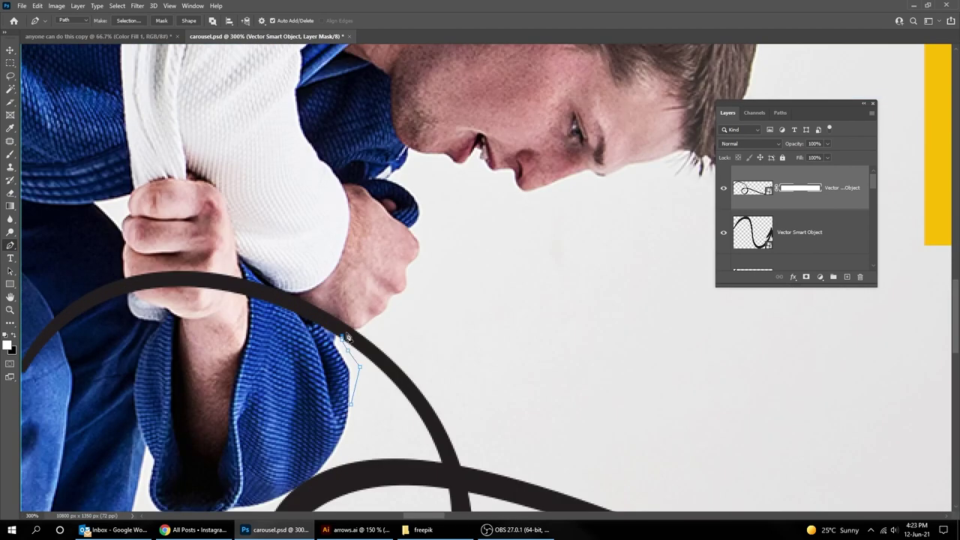
{"action": "scroll", "coordinate": [342, 242], "scroll_direction": "down", "scroll_amount": 3}
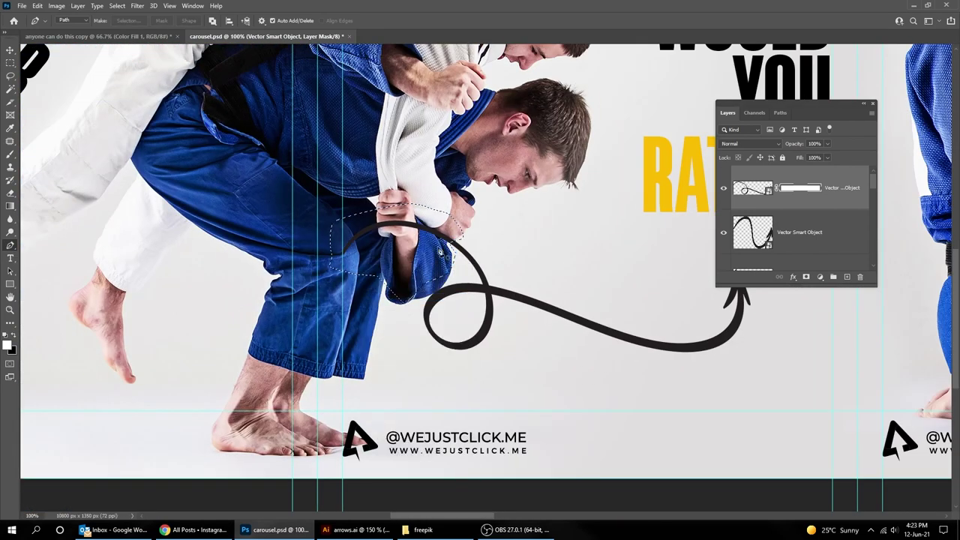
{"action": "key", "text": "ctrl+Return"}
{"action": "key", "text": "v"}
Scale down the duplicated arrow and commit its new size
{"action": "scroll", "coordinate": [454, 336], "scroll_direction": "right", "scroll_amount": 5}
{"action": "scroll", "coordinate": [455, 337], "scroll_direction": "down", "scroll_amount": 3}
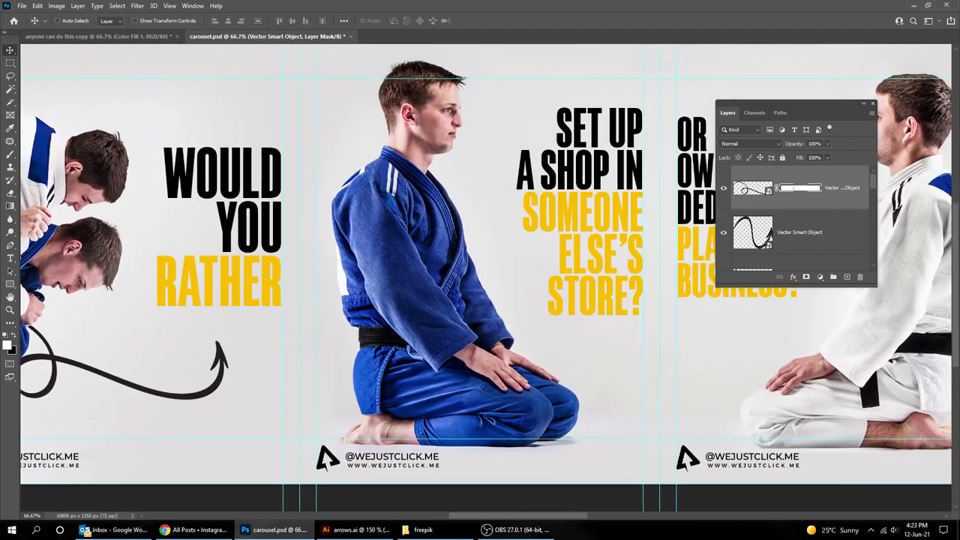
{"action": "key", "text": "Tab"}
{"action": "scroll", "coordinate": [480, 270], "scroll_direction": "left", "scroll_amount": 5}
{"action": "scroll", "coordinate": [480, 270], "scroll_direction": "right", "scroll_amount": 3}
{"action": "mouse_move", "coordinate": [720, 300]}
{"action": "left_mouse_down"}
{"action": "mouse_move", "coordinate": [731, 296]}
{"action": "mouse_move", "coordinate": [705, 311]}
{"action": "left_mouse_up"}
{"action": "scroll", "coordinate": [712, 306], "scroll_direction": "up", "scroll_amount": 2}
{"action": "key", "text": "Return"}
{"action": "mouse_move", "coordinate": [778, 279]}
{"action": "left_mouse_down"}
{"action": "mouse_move", "coordinate": [611, 299]}
{"action": "mouse_move", "coordinate": [333, 302]}
{"action": "left_mouse_up"}
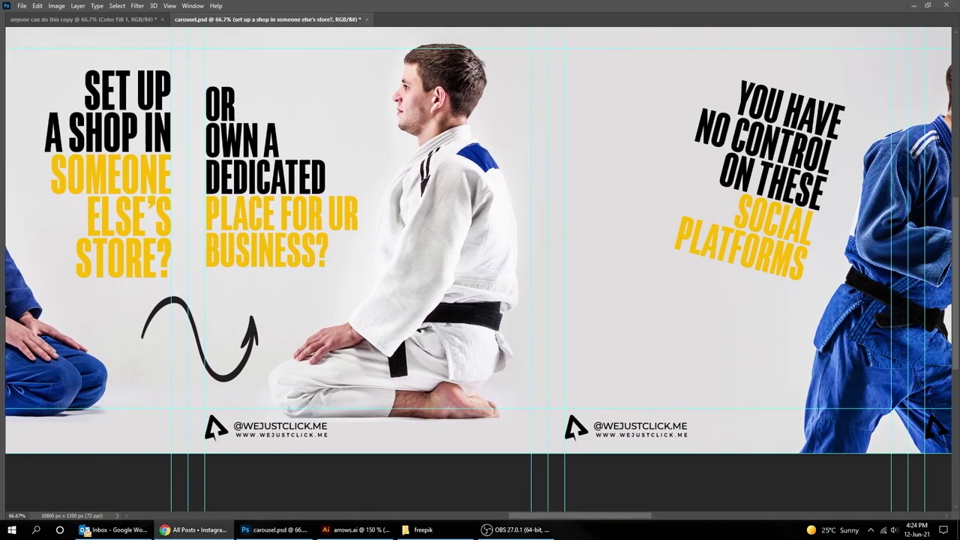
Paste a curved arrow as a smart object, flipped and rotated to arc over the player beside OR
{"action": "left_click", "coordinate": [357, 530]}
{"action": "left_click", "coordinate": [628, 405]}
{"action": "left_click", "coordinate": [276, 529]}
{"action": "key", "text": "ctrl+v"}
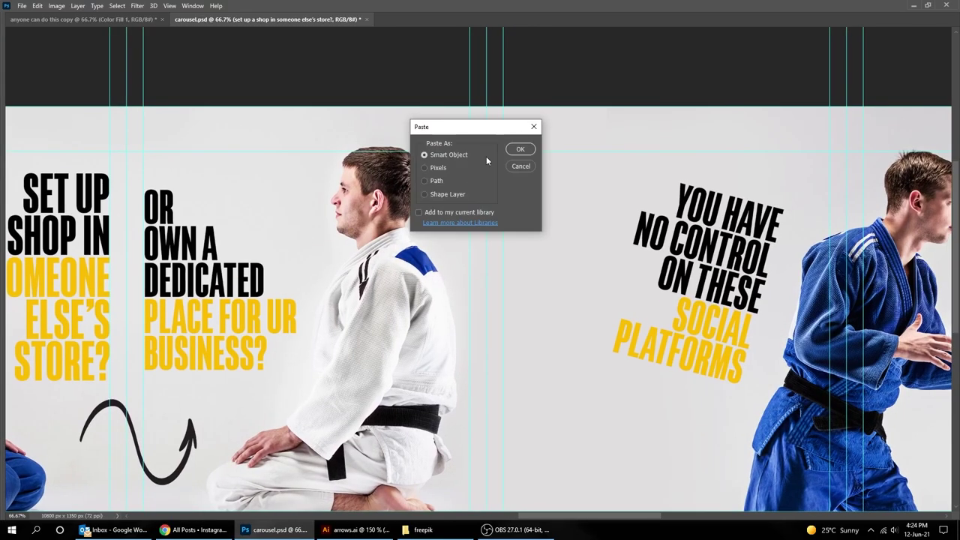
{"action": "key", "text": "Return"}
{"action": "key", "text": "Return"}
{"action": "left_click", "coordinate": [37, 6]}
{"action": "left_click", "coordinate": [215, 350]}
{"action": "left_click", "coordinate": [37, 6]}
{"action": "left_click", "coordinate": [215, 360]}
{"action": "left_click_drag", "start_coordinate": [476, 315], "coordinate": [266, 191]}
{"action": "left_click_drag", "start_coordinate": [389, 232], "coordinate": [390, 162]}
{"action": "key", "text": "Return"}
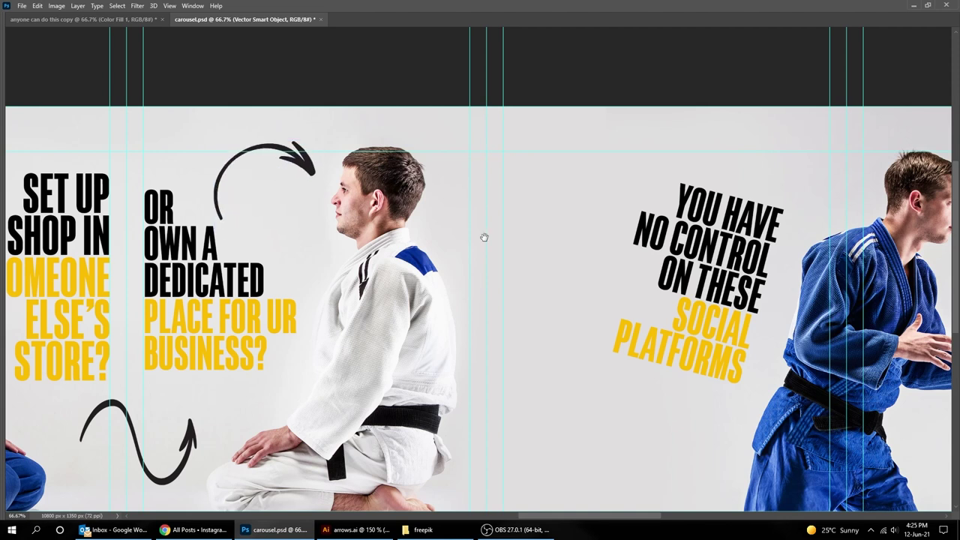
Place a duplicate arrow below PLATFORMS, rotated toward the next slide
{"action": "left_click_drag", "start_coordinate": [483, 238], "coordinate": [294, 231]}
{"action": "left_click_drag", "start_coordinate": [464, 447], "coordinate": [420, 352]}
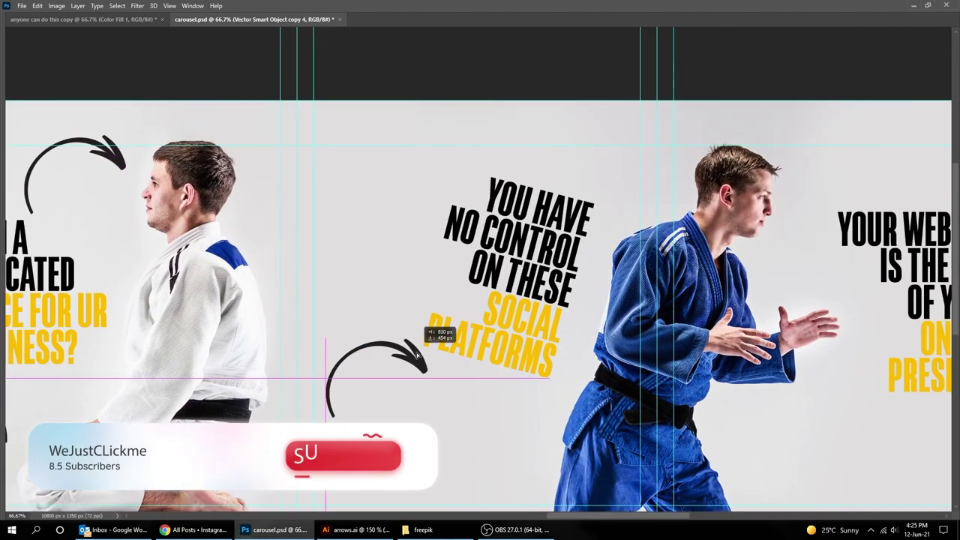
{"action": "left_click", "coordinate": [37, 5]}
{"action": "left_click", "coordinate": [203, 259]}
{"action": "left_click_drag", "start_coordinate": [330, 352], "coordinate": [357, 404]}
{"action": "key", "text": "Return"}
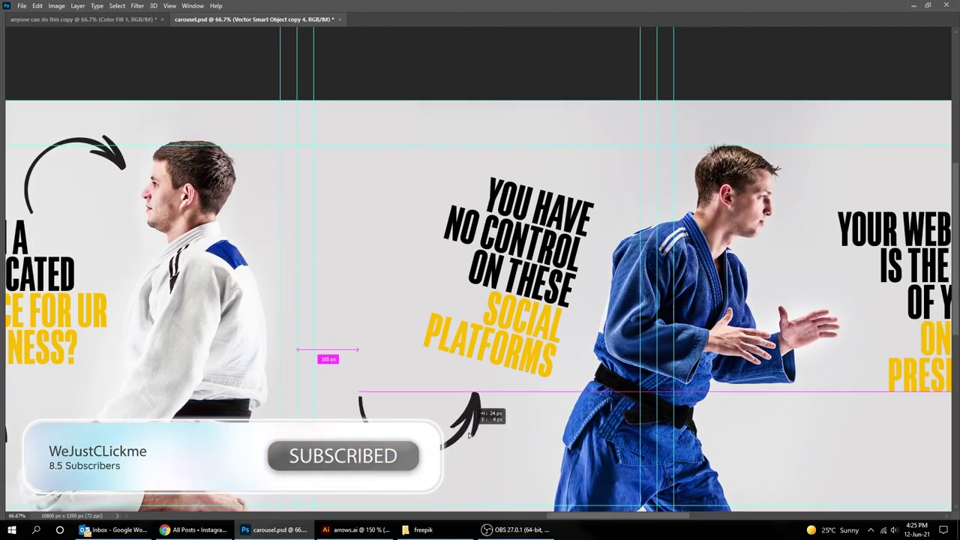
Paste the looped arrow as a smart object, tilted slightly beneath ONLINE PRESENCE
{"action": "left_click_drag", "start_coordinate": [525, 300], "coordinate": [109, 240]}
{"action": "key", "text": "alt+Tab"}
{"action": "key", "text": "ctrl+c"}
{"action": "key", "text": "alt+Tab"}
{"action": "key", "text": "ctrl+v"}
{"action": "left_click", "coordinate": [520, 149]}
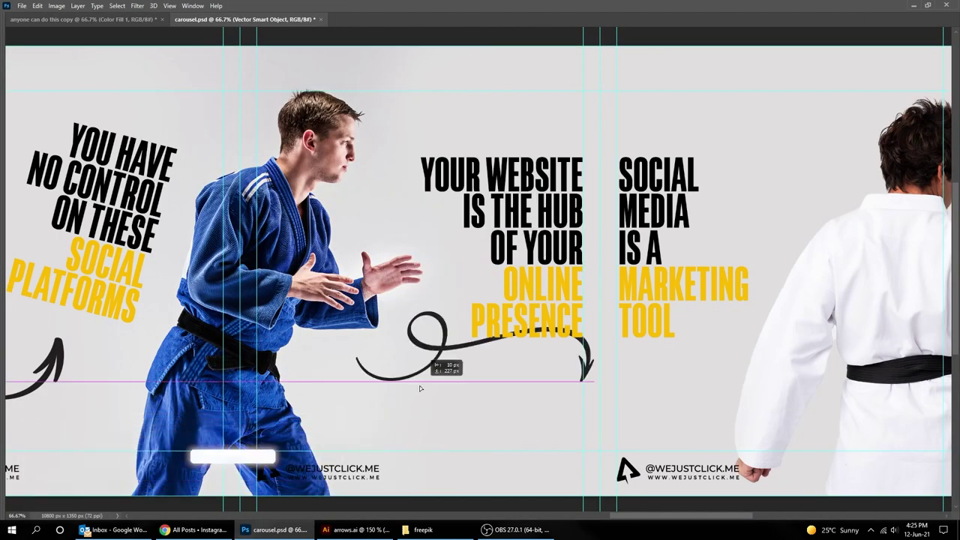
{"action": "left_click", "coordinate": [37, 5]}
{"action": "left_click", "coordinate": [203, 259]}
{"action": "left_click_drag", "start_coordinate": [600, 343], "coordinate": [573, 438]}
{"action": "key", "text": "Return"}
{"action": "right_click", "coordinate": [534, 379]}
{"action": "right_click", "coordinate": [309, 335]}
Mask the arrow behind the arm, then add a flipped arched arrow above YOUR WEBSITE and SOCIAL MEDIA
{"action": "left_click", "coordinate": [345, 150]}
{"action": "key", "text": "Return"}
{"action": "key", "text": "alt+Tab"}
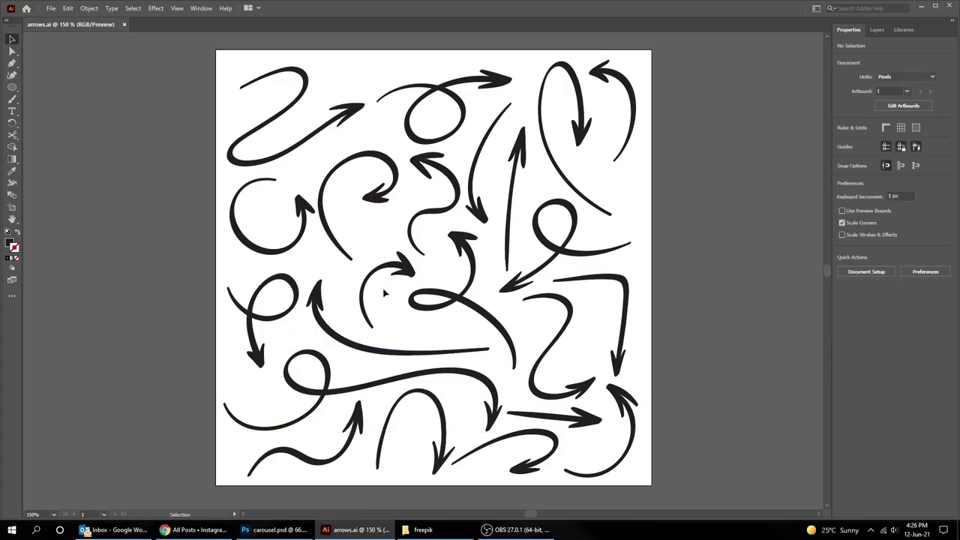
{"action": "left_click", "coordinate": [589, 161]}
{"action": "key", "text": "ctrl+c"}
{"action": "key", "text": "alt+Tab"}
{"action": "key", "text": "ctrl+v"}
{"action": "key", "text": "Return"}
{"action": "left_click", "coordinate": [37, 5]}
{"action": "left_click", "coordinate": [59, 224]}
{"action": "left_click_drag", "start_coordinate": [420, 150], "coordinate": [425, 164]}
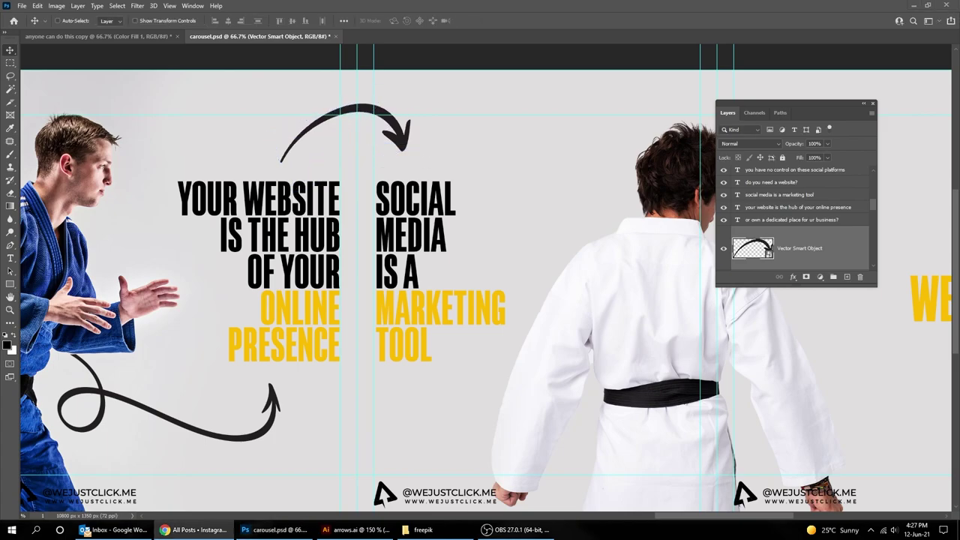
{"action": "key", "text": "Return"}
{"action": "left_click_drag", "start_coordinate": [589, 280], "coordinate": [513, 318]}
Paste the looped arrow as a smart object and enlarge it beneath DO YOU NEED A WEBSITE?
{"action": "left_click", "coordinate": [340, 531]}
{"action": "left_click", "coordinate": [578, 251]}
{"action": "key", "text": "ctrl+c"}
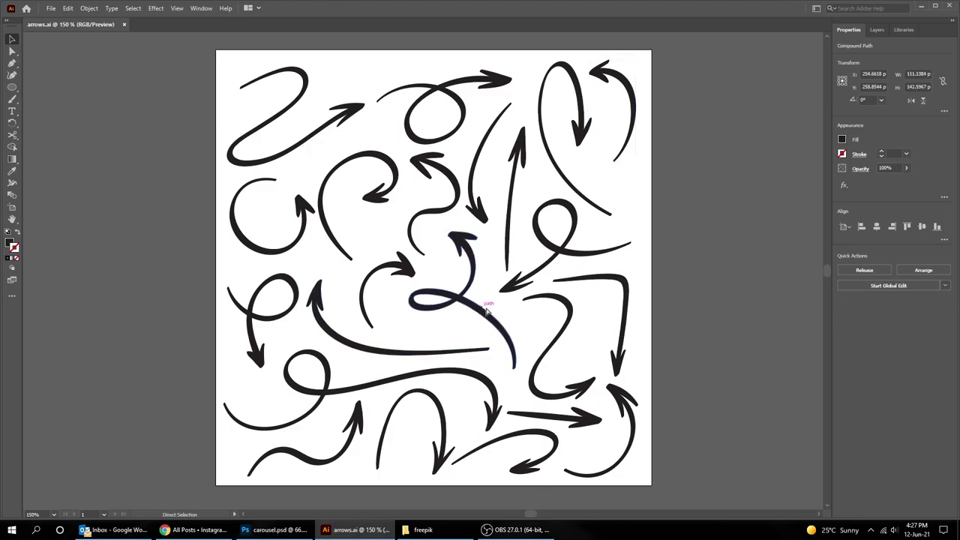
{"action": "key", "text": "alt+Tab"}
{"action": "key", "text": "ctrl+v"}
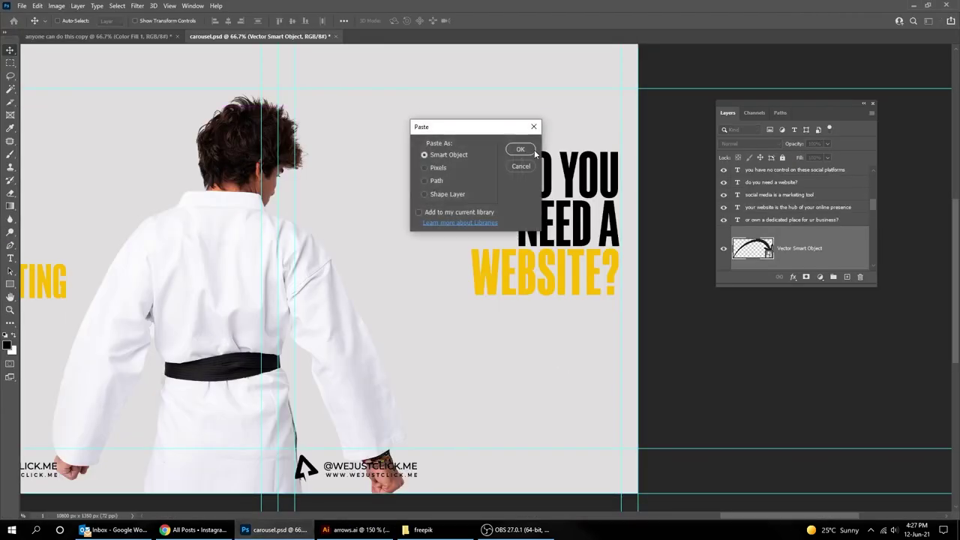
{"action": "left_click", "coordinate": [534, 151]}
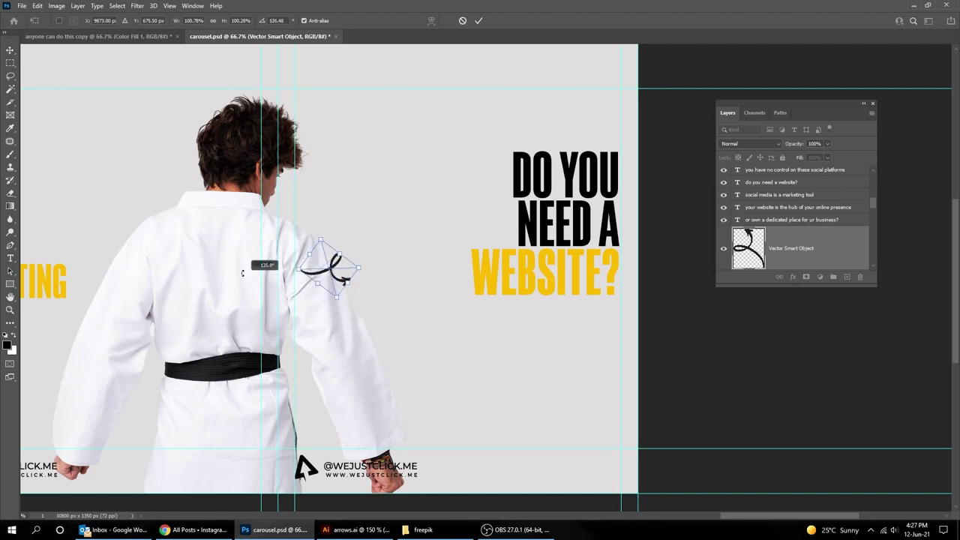
{"action": "mouse_move", "coordinate": [361, 252]}
{"action": "left_mouse_down"}
{"action": "mouse_move", "coordinate": [412, 240]}
{"action": "mouse_move", "coordinate": [422, 277]}
{"action": "mouse_move", "coordinate": [541, 364]}
{"action": "left_mouse_up"}
{"action": "key", "text": "Return"}
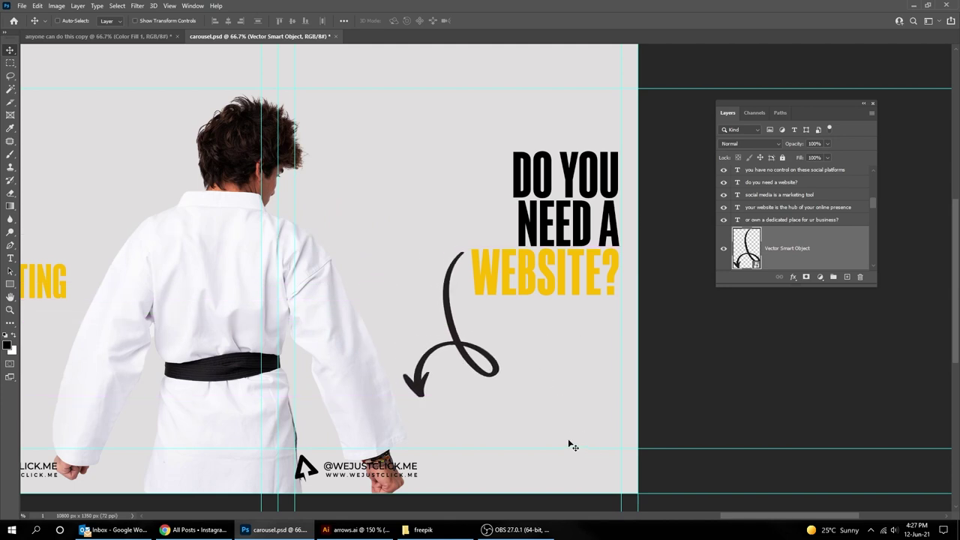
Move the DO YOU NEED A WEBSITE? headline up about 24 px, then zoom out
{"action": "right_click", "coordinate": [516, 292]}
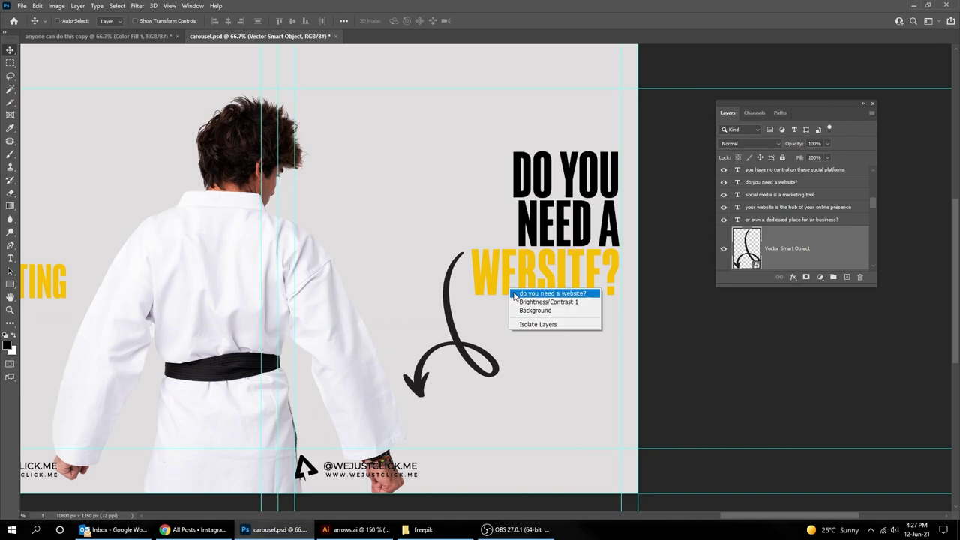
{"action": "left_click", "coordinate": [532, 300]}
{"action": "left_click_drag", "start_coordinate": [532, 296], "coordinate": [533, 279]}
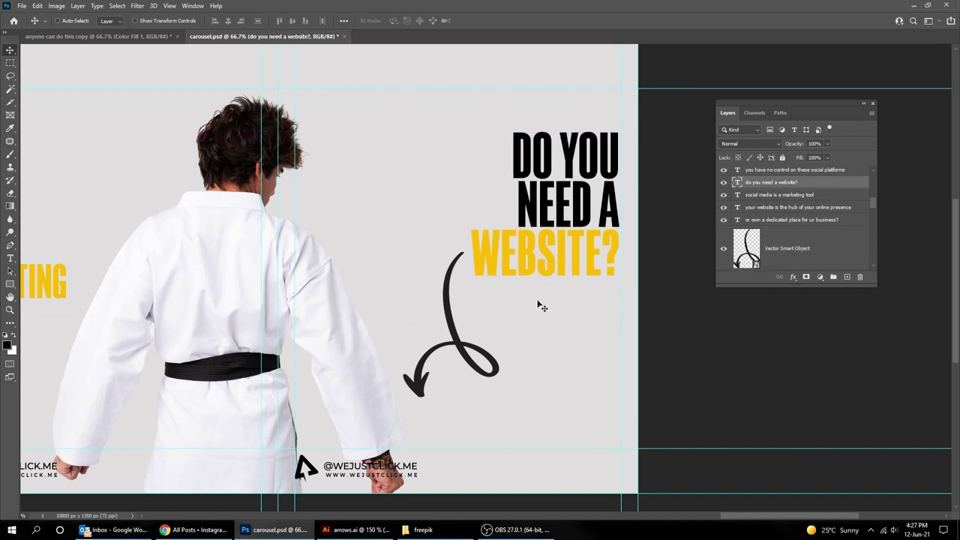
{"action": "key", "text": "Tab"}
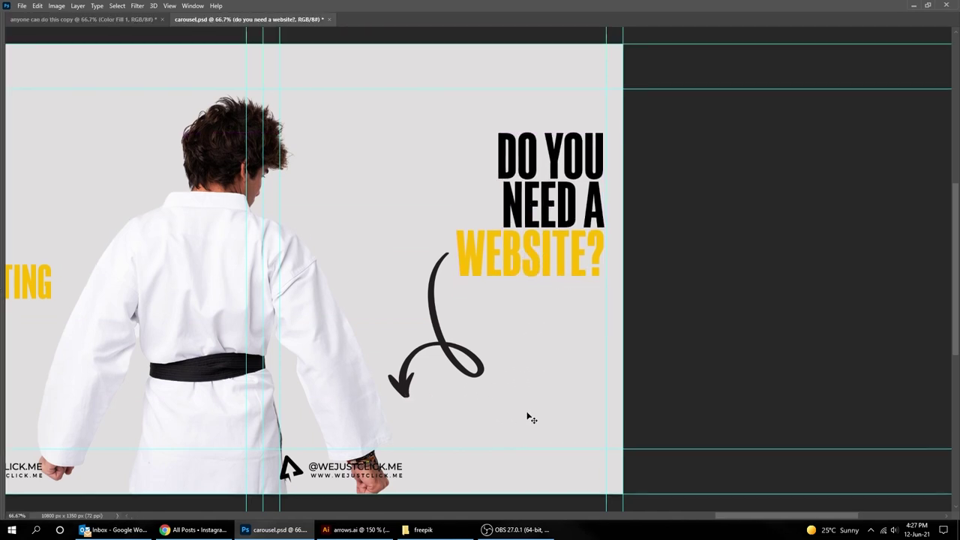
{"action": "key", "text": "ctrl+minus"}
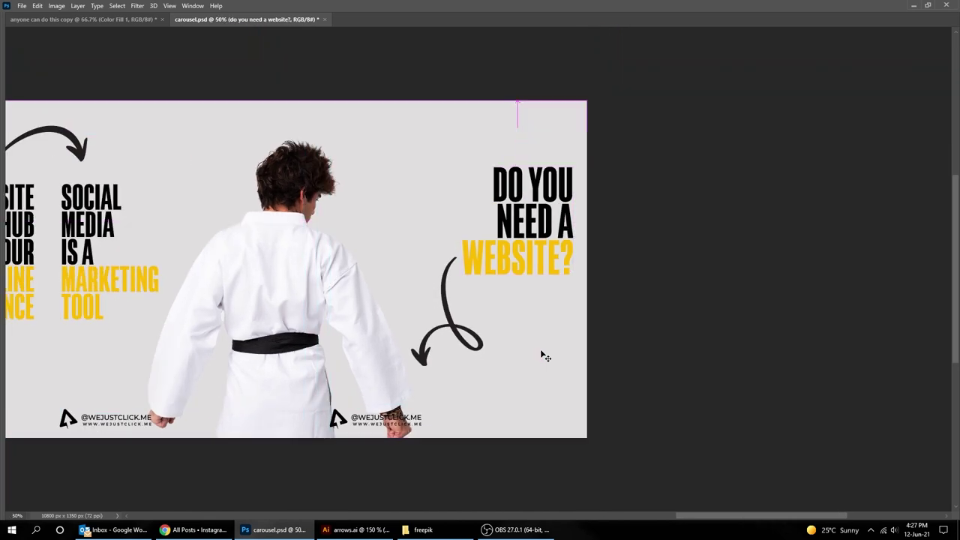
Zoom out and scroll back to the SOCIAL MEDIA VERSUS WEBSITE slide with panels shown
{"action": "key", "text": "ctrl+minus"}
{"action": "scroll", "coordinate": [470, 285], "scroll_direction": "left", "scroll_amount": 3}
{"action": "scroll", "coordinate": [469, 285], "scroll_direction": "left", "scroll_amount": 3}
{"action": "scroll", "coordinate": [470, 285], "scroll_direction": "left", "scroll_amount": 3}
{"action": "scroll", "coordinate": [469, 285], "scroll_direction": "left", "scroll_amount": 3}
{"action": "scroll", "coordinate": [457, 285], "scroll_direction": "left", "scroll_amount": 5}
{"action": "scroll", "coordinate": [442, 285], "scroll_direction": "left", "scroll_amount": 3}
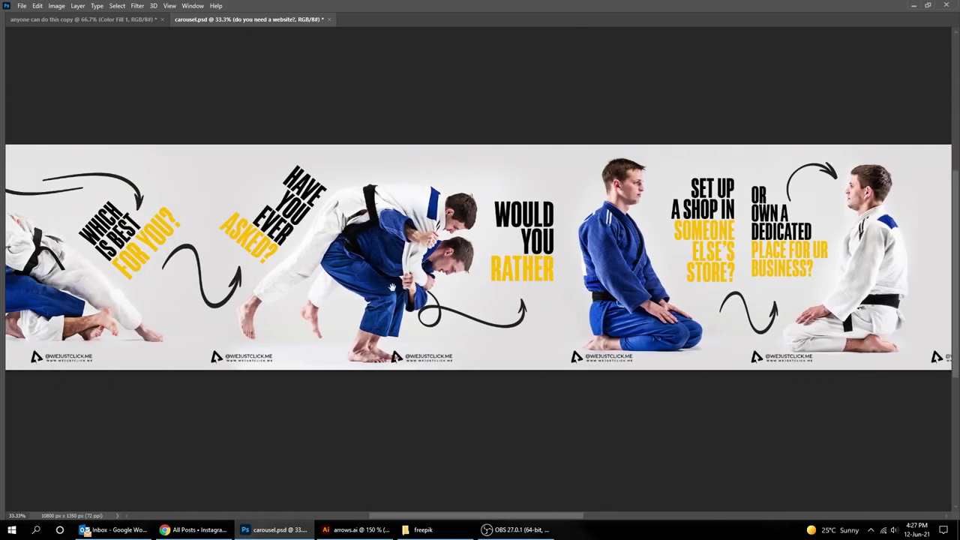
{"action": "scroll", "coordinate": [423, 285], "scroll_direction": "left", "scroll_amount": 3}
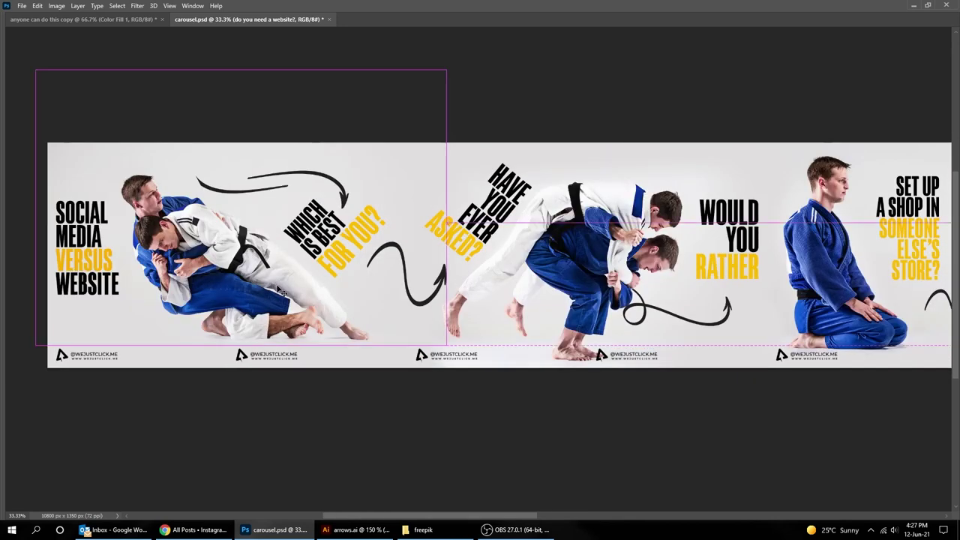
{"action": "scroll", "coordinate": [281, 291], "scroll_direction": "up", "scroll_amount": 1}
{"action": "left_click_drag", "start_coordinate": [368, 300], "coordinate": [435, 312]}
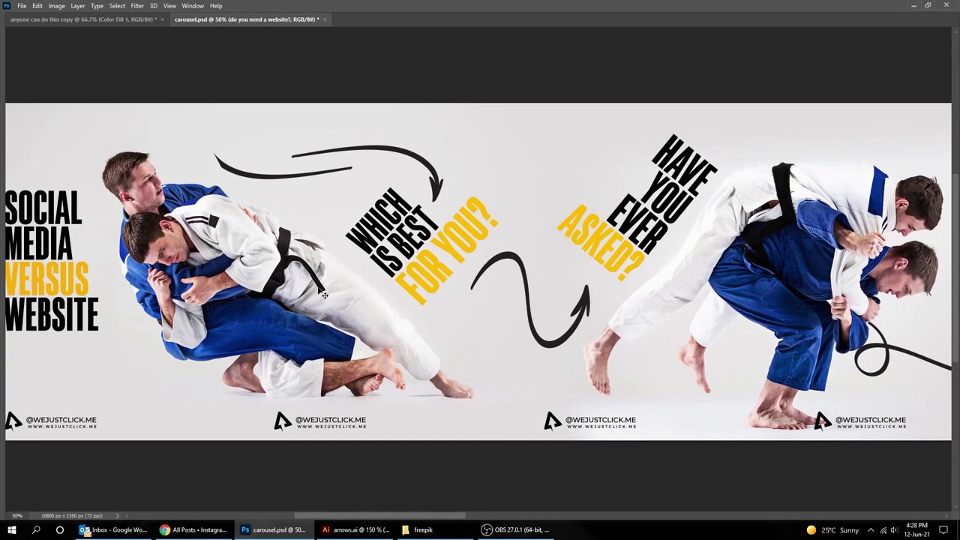
{"action": "left_click_drag", "start_coordinate": [267, 267], "coordinate": [371, 278]}
{"action": "key", "text": "Tab"}
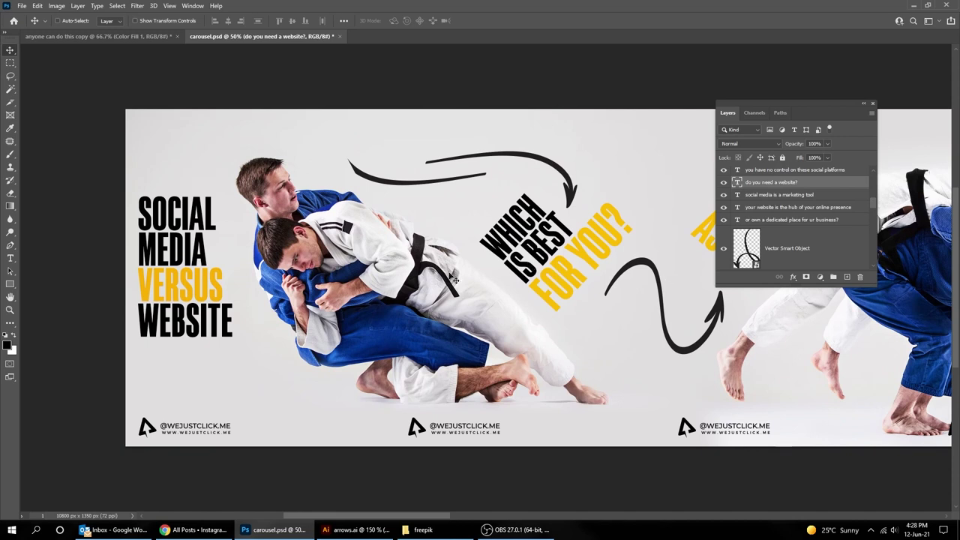
Collapse the images group, then add a new empty layer above Brightness/Contrast 1
{"action": "right_click", "coordinate": [390, 276]}
{"action": "left_click", "coordinate": [409, 289]}
{"action": "right_click", "coordinate": [413, 278]}
{"action": "left_click", "coordinate": [428, 295]}
{"action": "scroll", "coordinate": [818, 256], "scroll_direction": "down", "scroll_amount": 3}
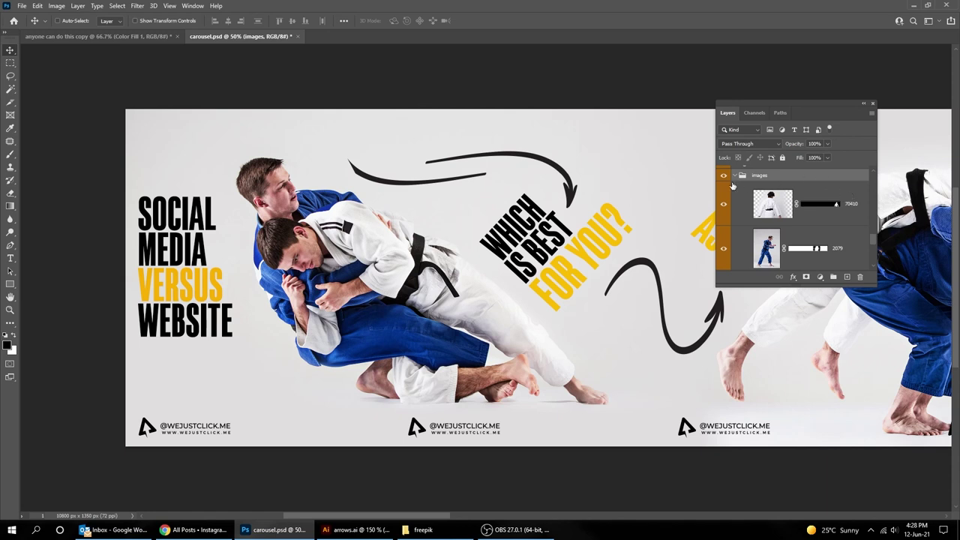
{"action": "left_click", "coordinate": [733, 175]}
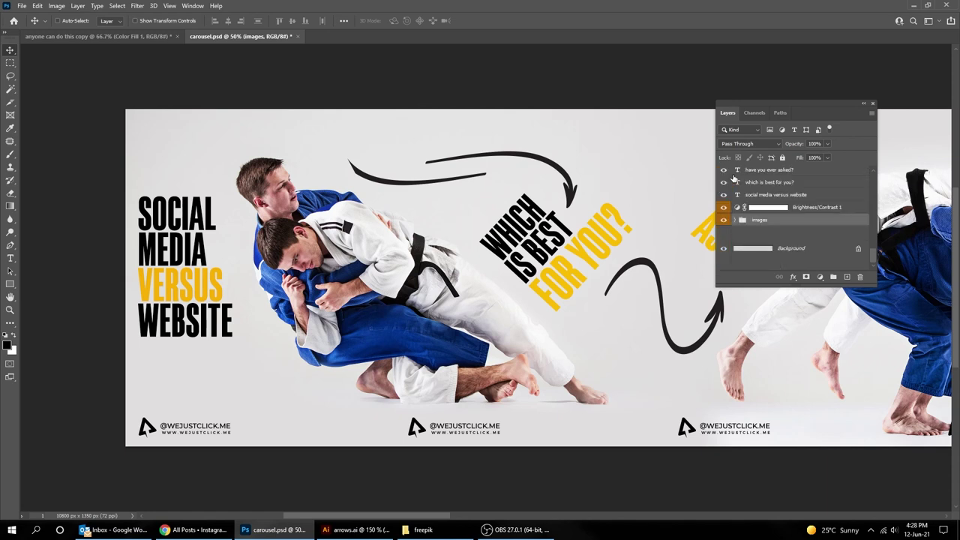
{"action": "left_click", "coordinate": [807, 208]}
{"action": "left_click", "coordinate": [848, 277]}
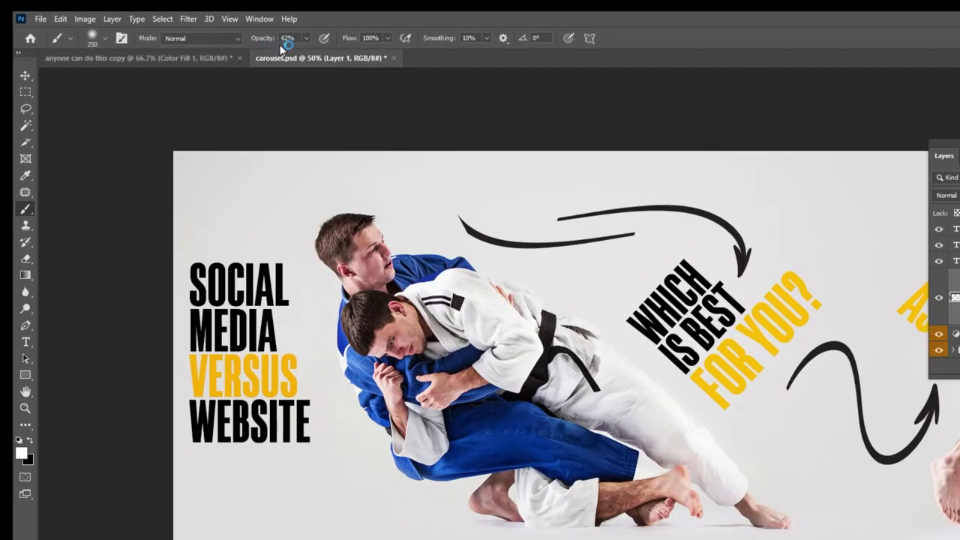
Set the white brush to 52% opacity and paint a soft glow behind the first headline
{"action": "left_click", "coordinate": [306, 37]}
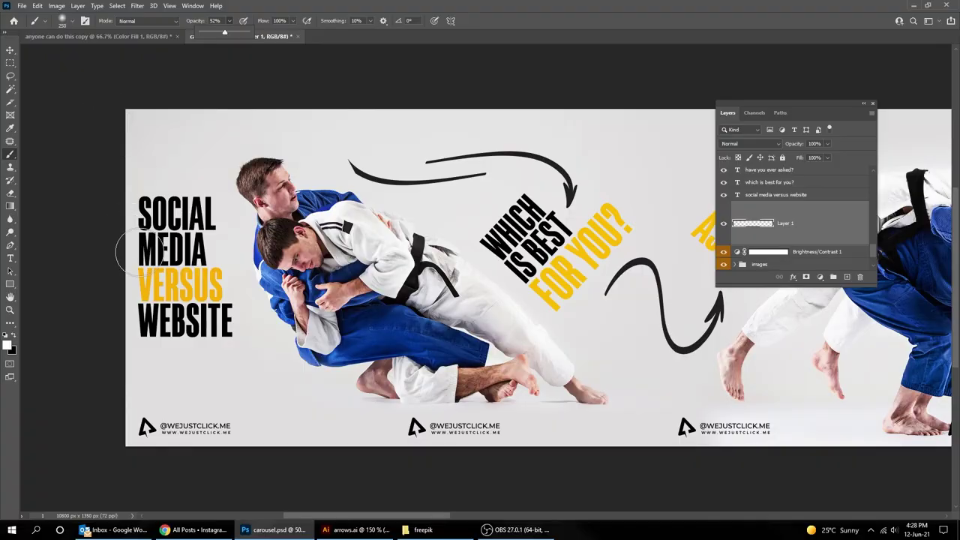
{"action": "left_click", "coordinate": [172, 361]}
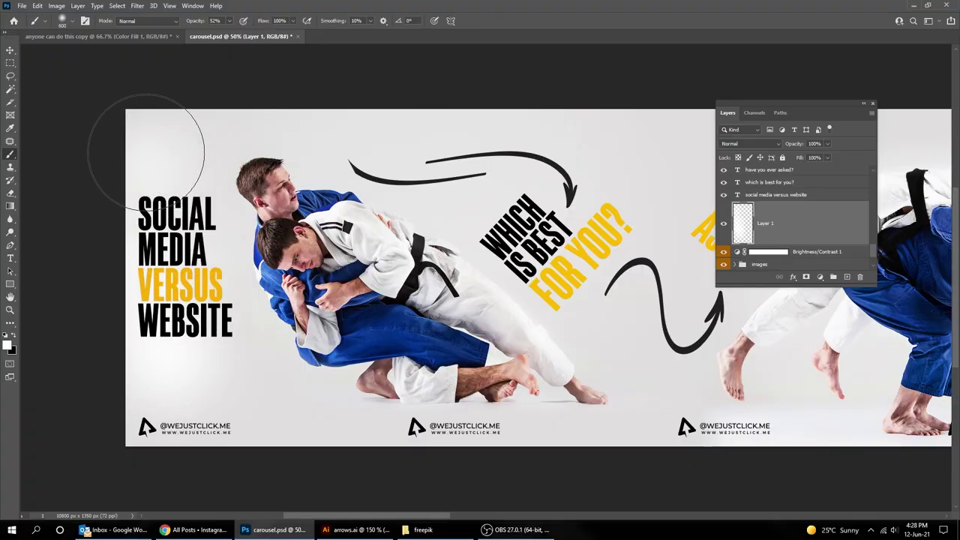
{"action": "scroll", "coordinate": [372, 225], "scroll_direction": "right", "scroll_amount": 5}
{"action": "scroll", "coordinate": [369, 230], "scroll_direction": "right", "scroll_amount": 1}
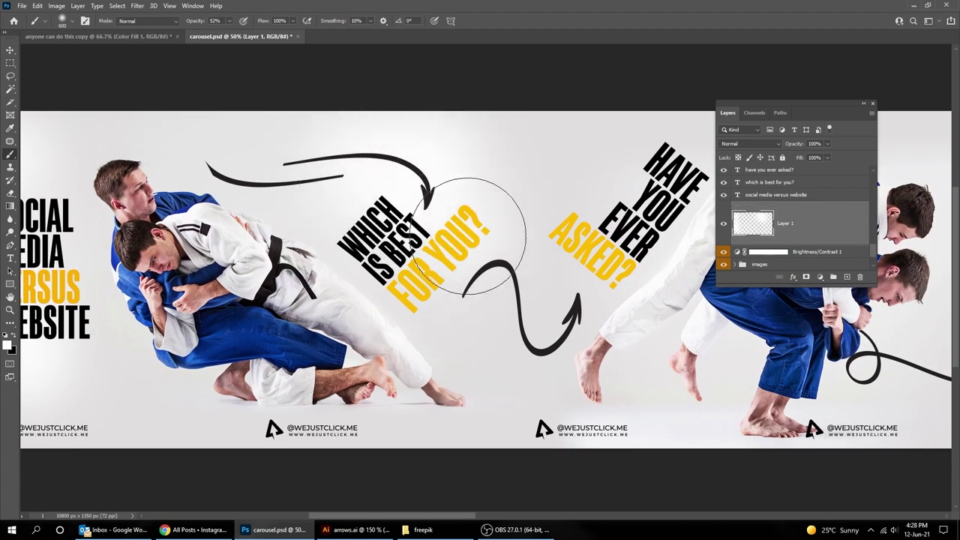
{"action": "scroll", "coordinate": [426, 156], "scroll_direction": "right", "scroll_amount": 10}
{"action": "scroll", "coordinate": [258, 310], "scroll_direction": "right", "scroll_amount": 12}
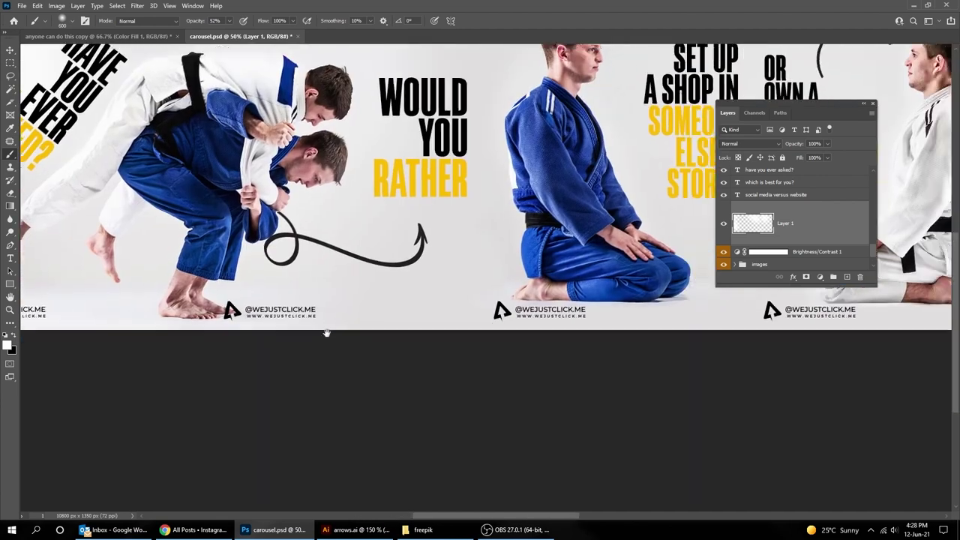
{"action": "scroll", "coordinate": [384, 276], "scroll_direction": "right", "scroll_amount": 8}
{"action": "scroll", "coordinate": [300, 225], "scroll_direction": "up", "scroll_amount": 5}
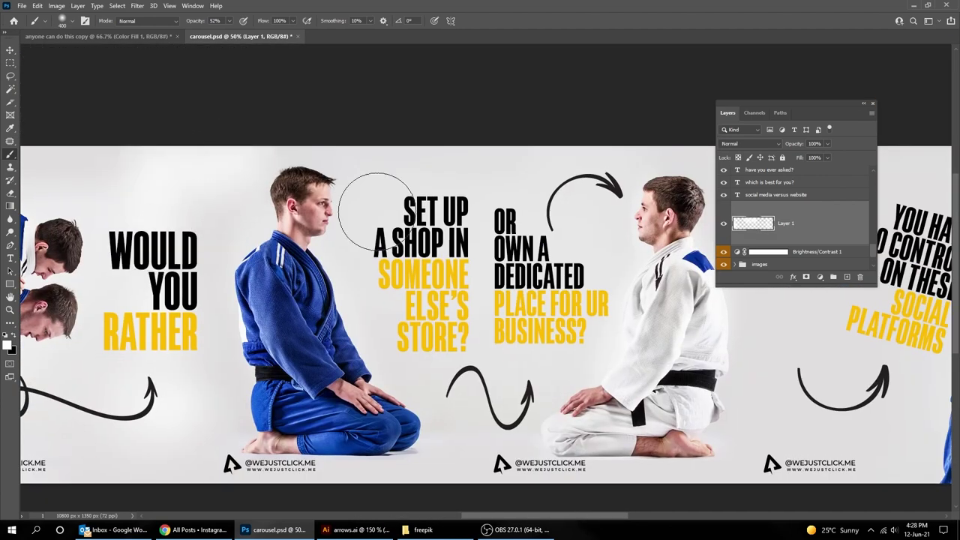
{"action": "scroll", "coordinate": [474, 364], "scroll_direction": "right", "scroll_amount": 12}
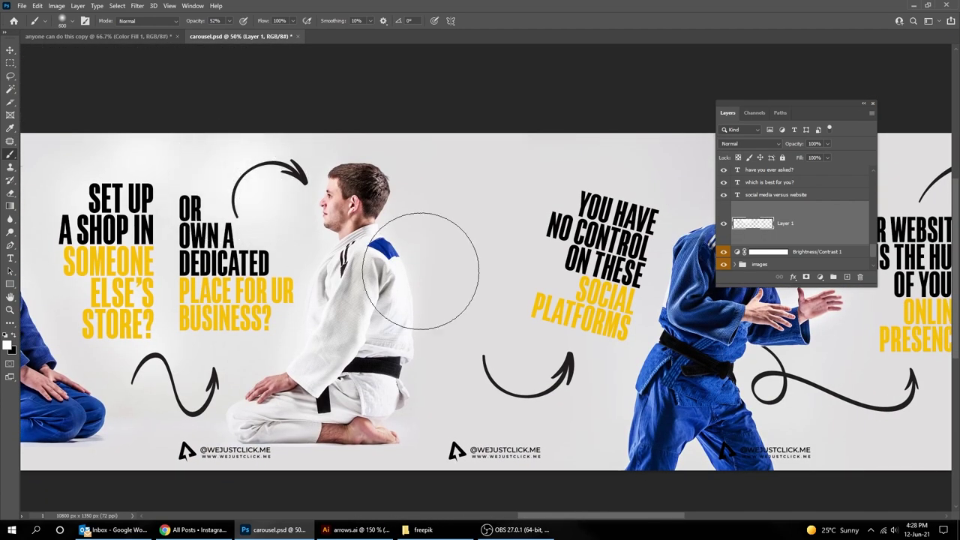
{"action": "scroll", "coordinate": [384, 259], "scroll_direction": "right", "scroll_amount": 8}
{"action": "scroll", "coordinate": [384, 258], "scroll_direction": "down", "scroll_amount": 2}
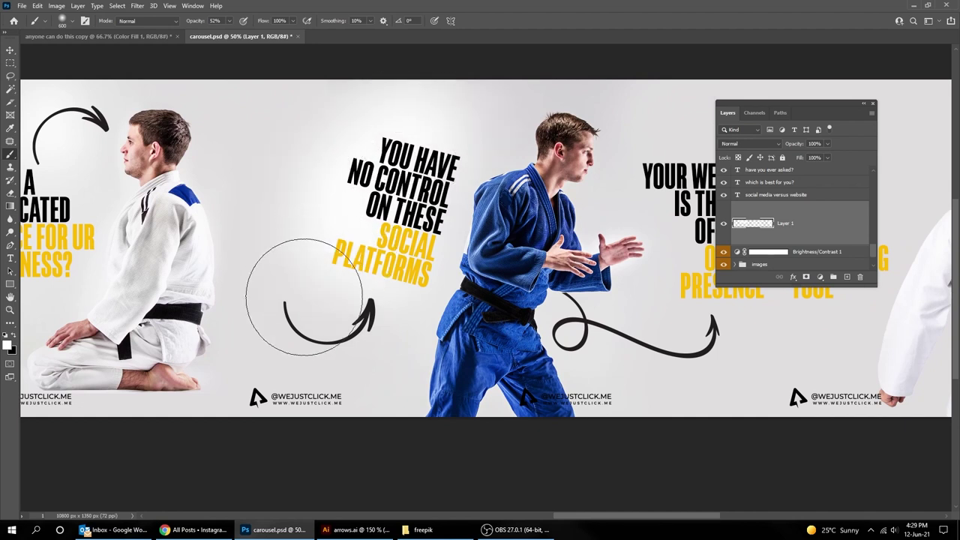
{"action": "scroll", "coordinate": [225, 326], "scroll_direction": "right", "scroll_amount": 13}
{"action": "scroll", "coordinate": [225, 326], "scroll_direction": "down", "scroll_amount": 1}
{"action": "scroll", "coordinate": [443, 285], "scroll_direction": "right", "scroll_amount": 8}
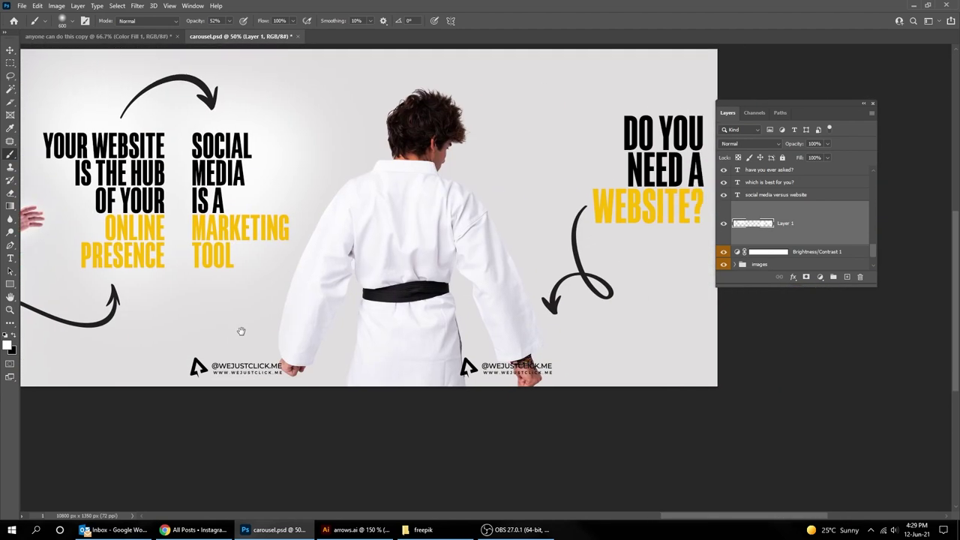
{"action": "scroll", "coordinate": [525, 255], "scroll_direction": "right", "scroll_amount": 2}
Resize the brush to about 900 px and preview the carousel against the slide guides
{"action": "key", "text": "bracketright"}
{"action": "key", "text": "bracketright"}
{"action": "key", "text": "bracketright"}
{"action": "key", "text": "bracketright"}
{"action": "key", "text": "bracketright"}
{"action": "key", "text": "bracketleft"}
{"action": "key", "text": "bracketleft"}
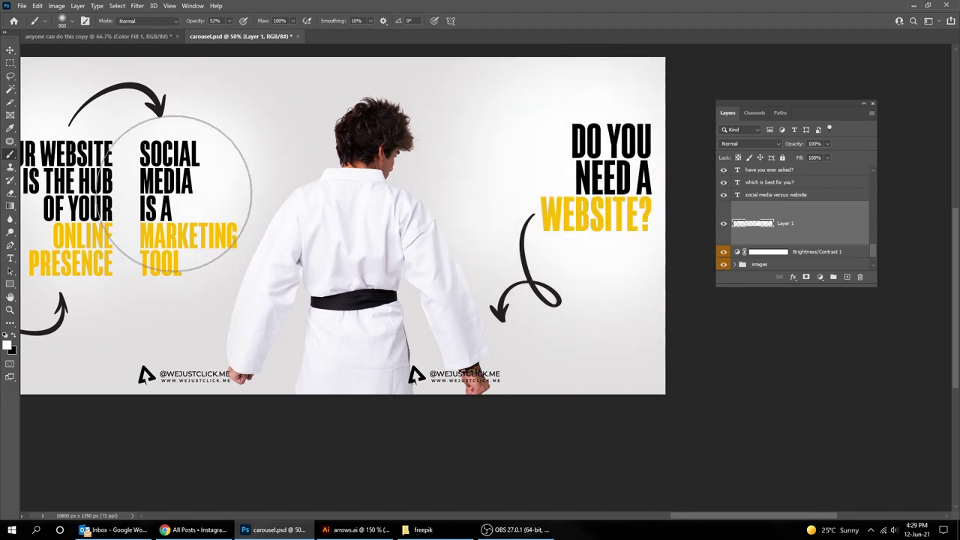
{"action": "key", "text": "ctrl+minus"}
{"action": "key", "text": "Tab"}
{"action": "key", "text": "ctrl+semicolon"}
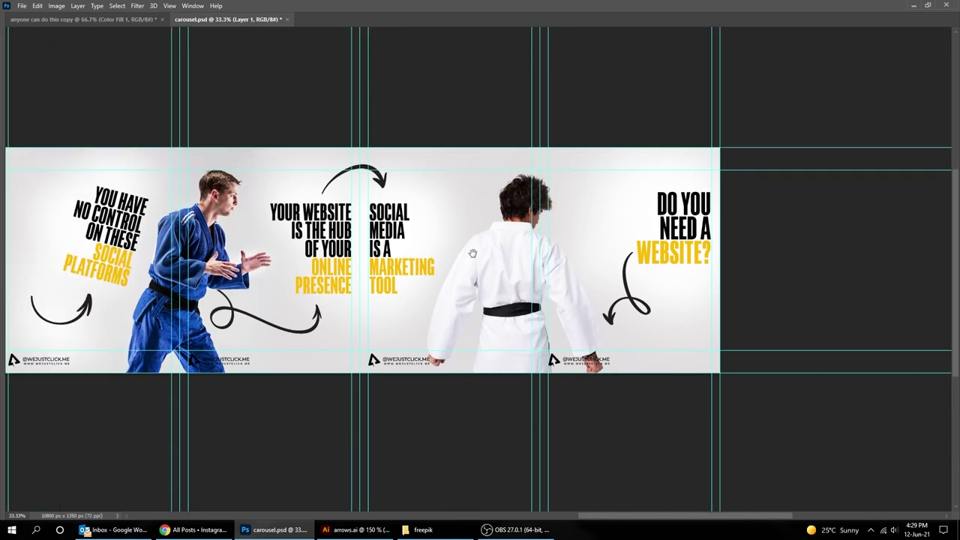
{"action": "left_click_drag", "start_coordinate": [398, 249], "coordinate": [548, 249]}
{"action": "key", "text": "ctrl+semicolon"}
{"action": "key", "text": "ctrl+plus"}
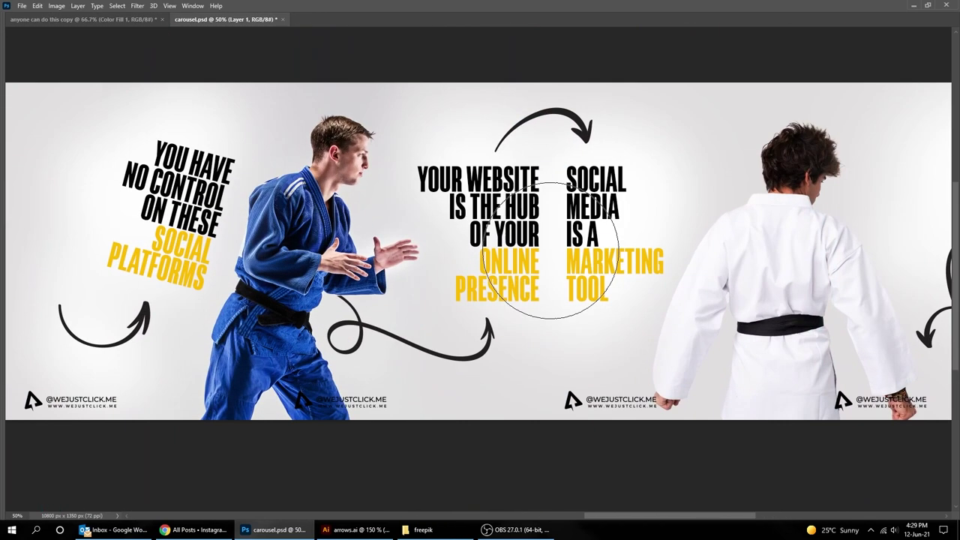
{"action": "left_click_drag", "start_coordinate": [339, 237], "coordinate": [558, 221]}
{"action": "left_click_drag", "start_coordinate": [333, 233], "coordinate": [546, 243]}
{"action": "left_click_drag", "start_coordinate": [200, 243], "coordinate": [531, 240]}
{"action": "mouse_move", "coordinate": [265, 236]}
{"action": "left_mouse_down"}
{"action": "mouse_move", "coordinate": [534, 236]}
{"action": "mouse_move", "coordinate": [369, 229]}
{"action": "mouse_move", "coordinate": [638, 223]}
{"action": "mouse_move", "coordinate": [375, 230]}
{"action": "left_mouse_up"}
{"action": "left_click_drag", "start_coordinate": [525, 233], "coordinate": [449, 234]}
{"action": "left_click_drag", "start_coordinate": [573, 235], "coordinate": [448, 236]}
{"action": "left_click_drag", "start_coordinate": [525, 234], "coordinate": [457, 234]}
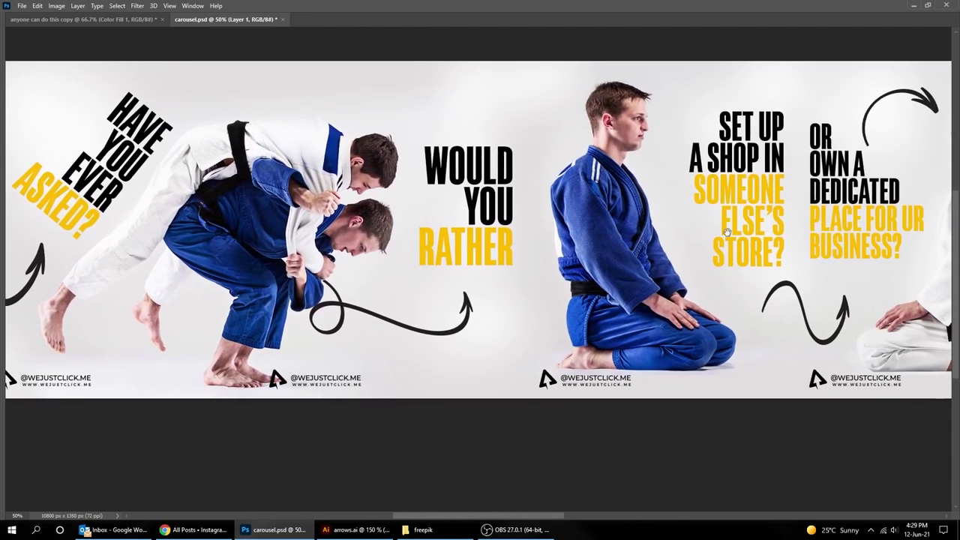
{"action": "left_click_drag", "start_coordinate": [563, 232], "coordinate": [458, 232]}
{"action": "mouse_move", "coordinate": [607, 231]}
{"action": "left_mouse_down"}
{"action": "mouse_move", "coordinate": [457, 231]}
{"action": "mouse_move", "coordinate": [565, 229]}
{"action": "left_mouse_up"}
{"action": "left_click_drag", "start_coordinate": [742, 217], "coordinate": [407, 231]}
{"action": "left_click_drag", "start_coordinate": [701, 222], "coordinate": [501, 222]}
{"action": "left_click_drag", "start_coordinate": [563, 213], "coordinate": [506, 210]}
{"action": "left_click_drag", "start_coordinate": [777, 242], "coordinate": [443, 239]}
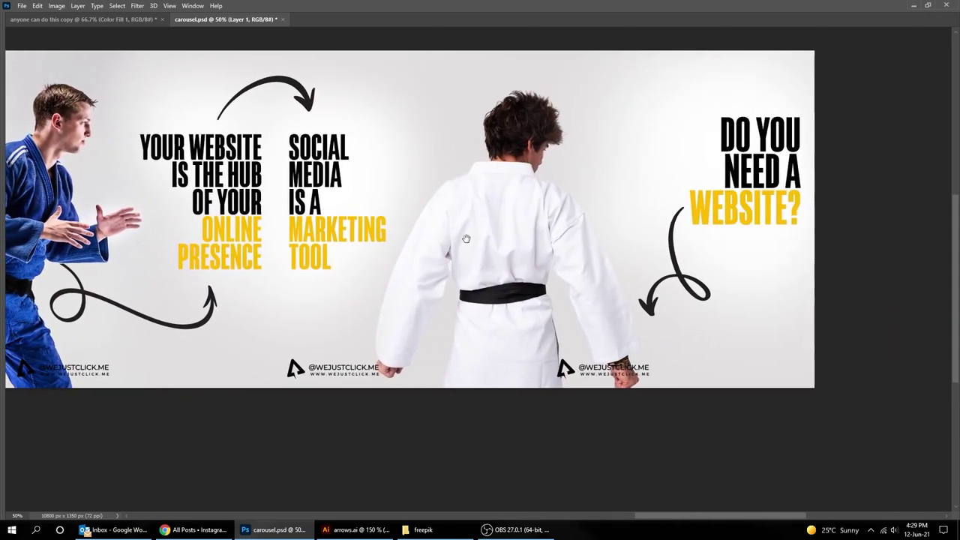
{"action": "scroll", "coordinate": [506, 239], "scroll_direction": "down", "scroll_amount": 1}
{"action": "scroll", "coordinate": [506, 239], "scroll_direction": "down", "scroll_amount": 2}
{"action": "scroll", "coordinate": [506, 238], "scroll_direction": "down", "scroll_amount": 2}
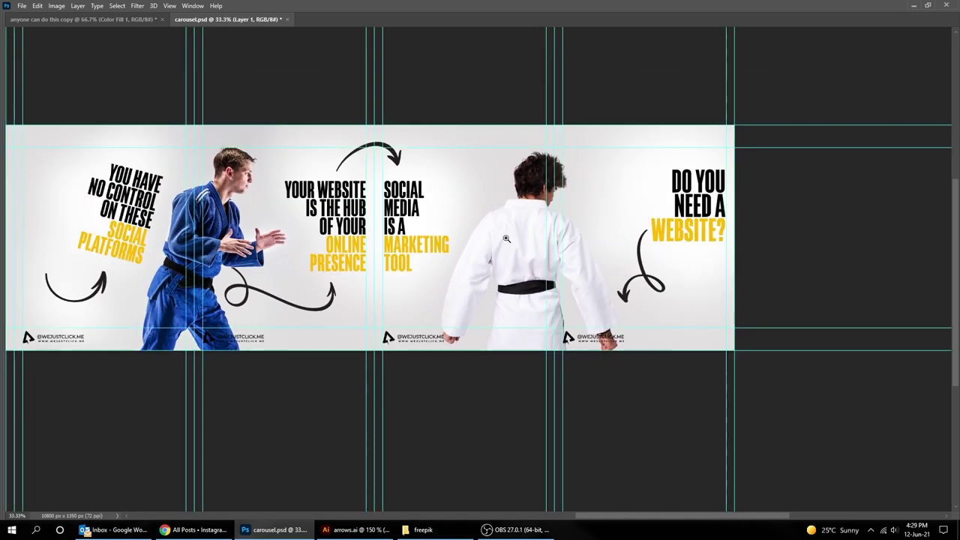
{"action": "scroll", "coordinate": [507, 239], "scroll_direction": "down", "scroll_amount": 1}
{"action": "mouse_move", "coordinate": [65, 162]}
{"action": "left_mouse_down"}
{"action": "mouse_move", "coordinate": [500, 202]}
{"action": "mouse_move", "coordinate": [678, 202]}
{"action": "left_mouse_up"}
{"action": "left_click_drag", "start_coordinate": [442, 144], "coordinate": [613, 144]}
{"action": "key", "text": "Tab"}
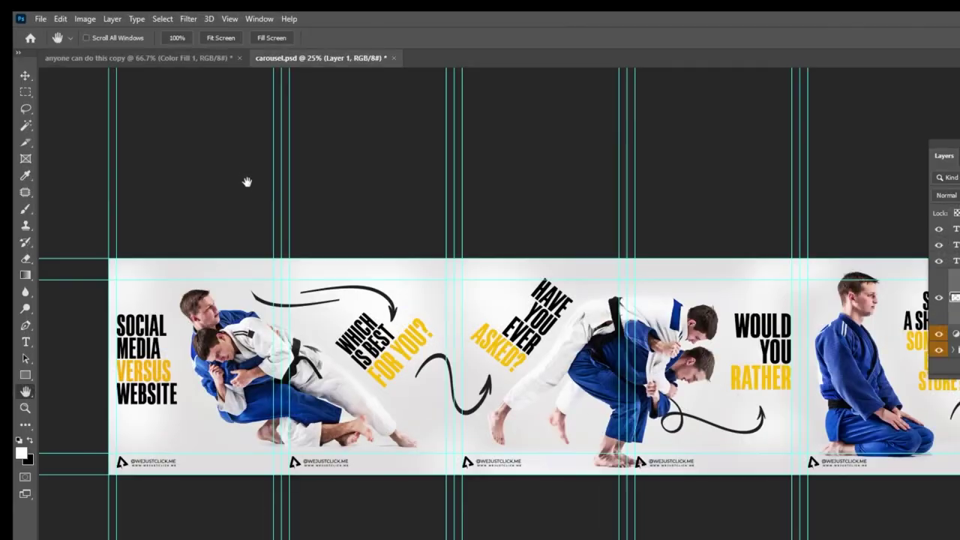
Divide the carousel with the Slice Tool into 10 vertical slices, 1080 px each
{"action": "key", "text": "c"}
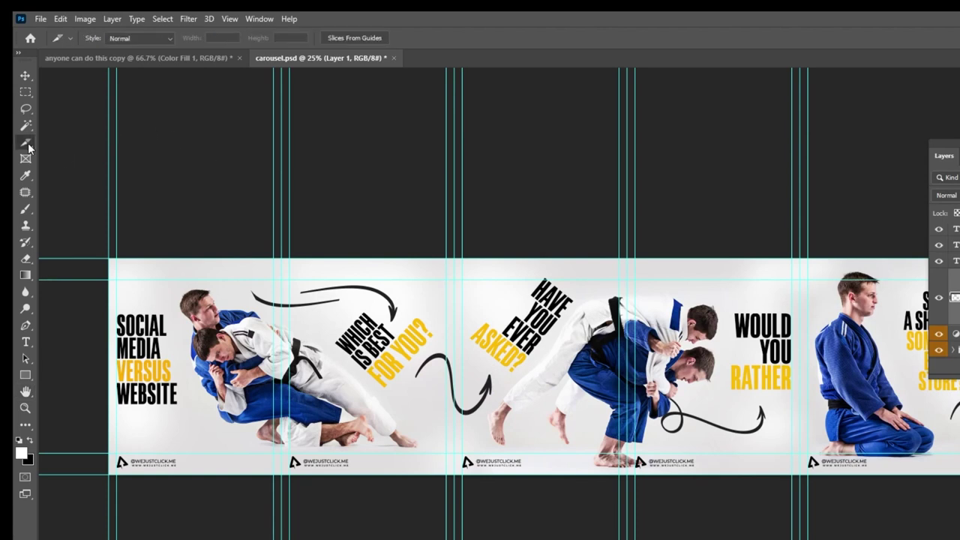
{"action": "right_click", "coordinate": [29, 148]}
{"action": "left_click", "coordinate": [87, 169]}
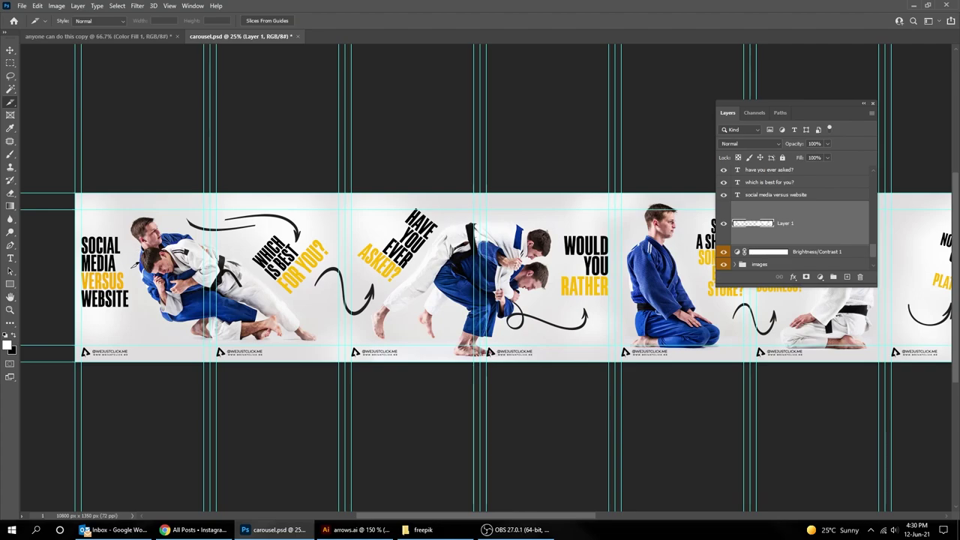
{"action": "right_click", "coordinate": [171, 262]}
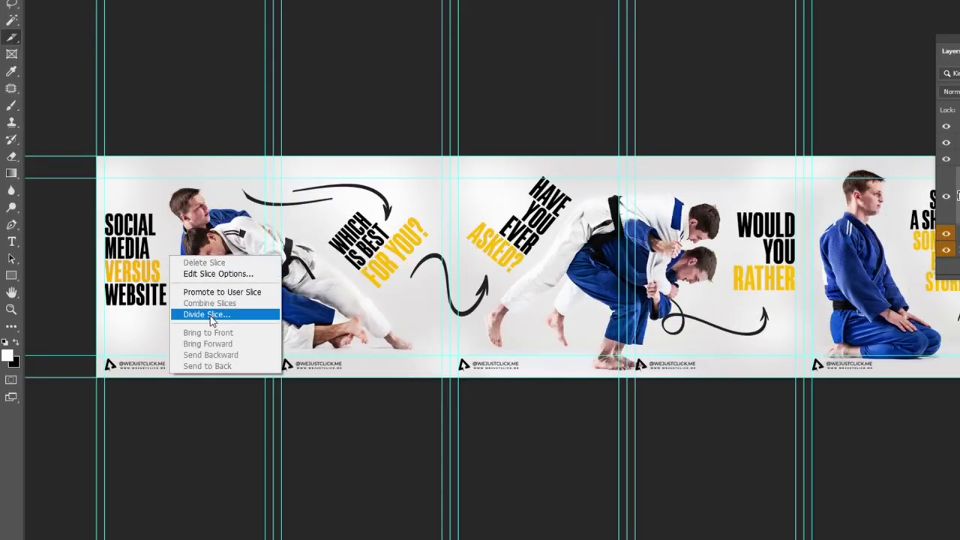
{"action": "left_click", "coordinate": [212, 319]}
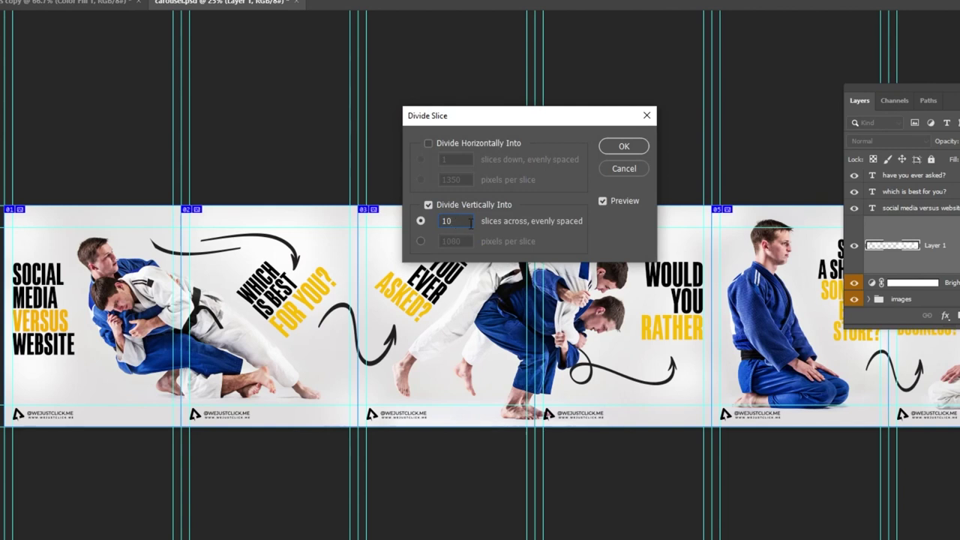
{"action": "left_click", "coordinate": [635, 148]}
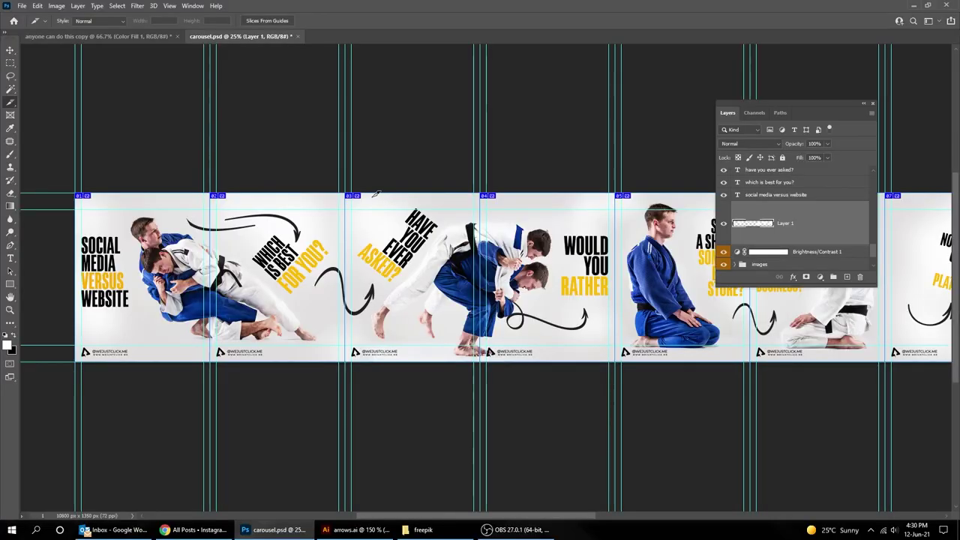
{"action": "scroll", "coordinate": [486, 198], "scroll_direction": "up", "scroll_amount": 2}
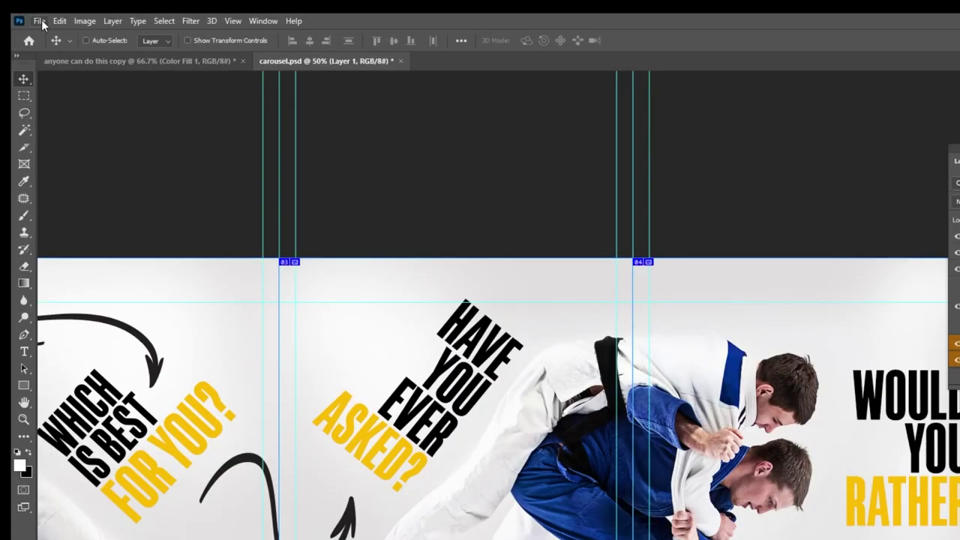
{"action": "left_click", "coordinate": [22, 5]}
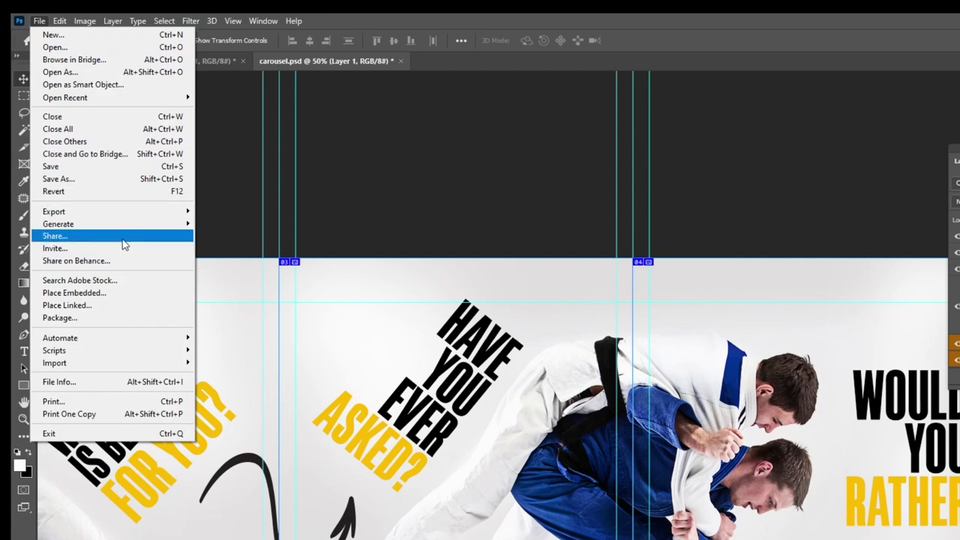
{"action": "mouse_move", "coordinate": [111, 212]}
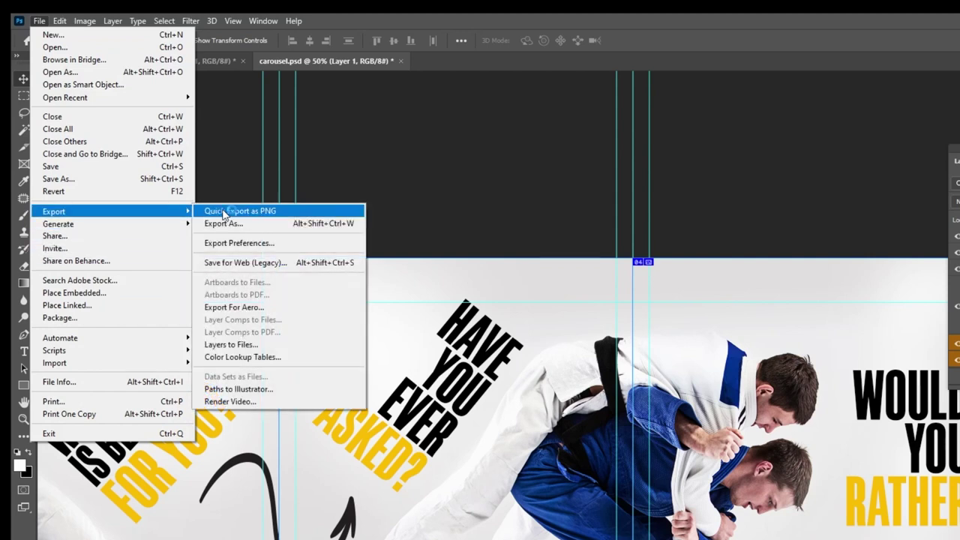
{"action": "left_click", "coordinate": [269, 262]}
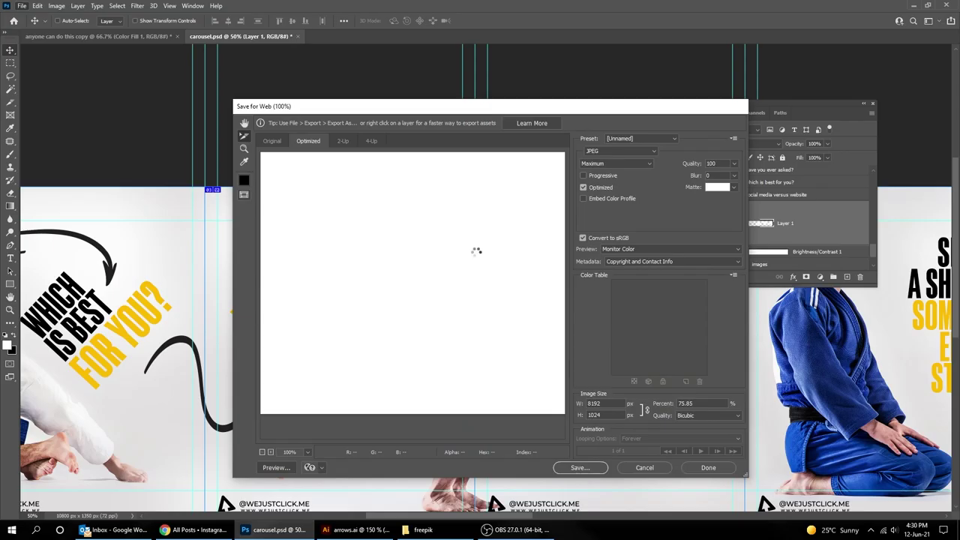
{"action": "right_click", "coordinate": [397, 273]}
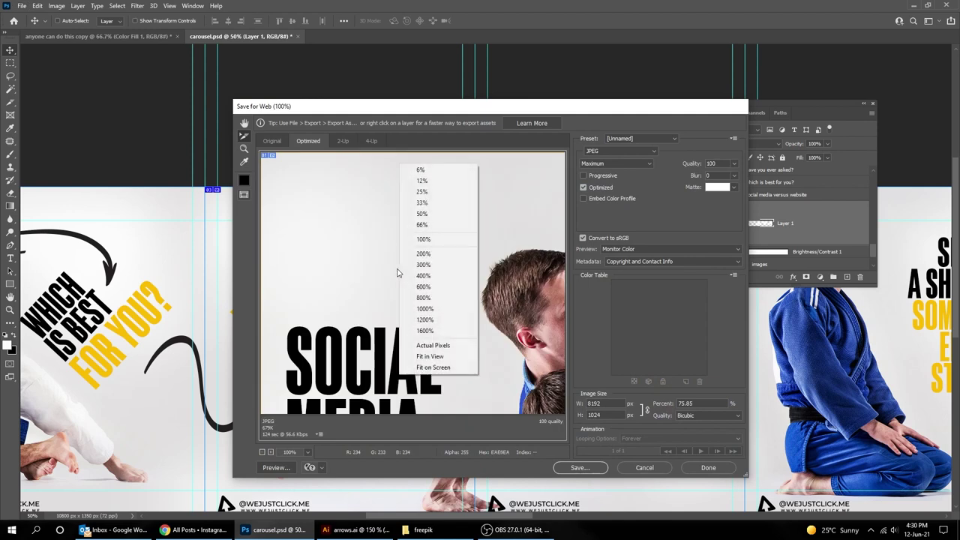
{"action": "left_click", "coordinate": [439, 172]}
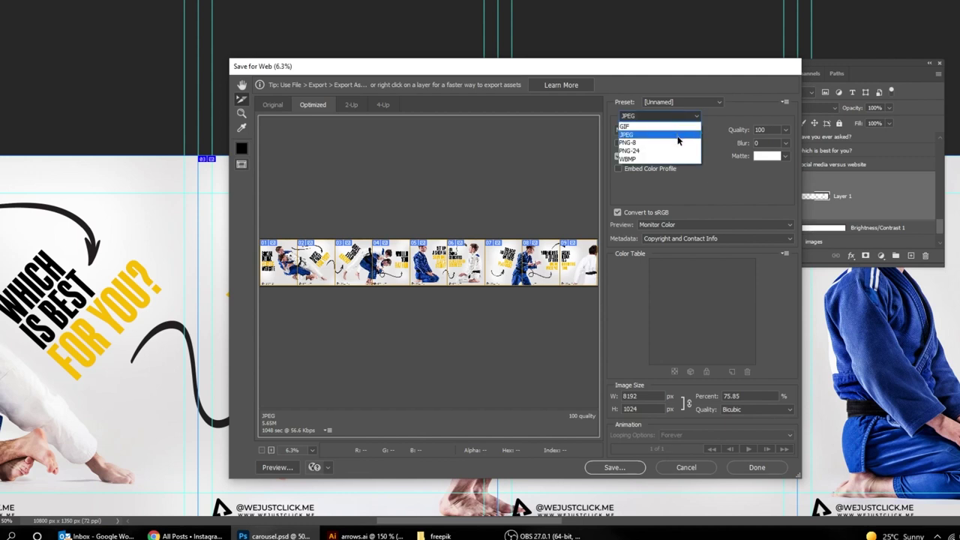
{"action": "left_click", "coordinate": [678, 136]}
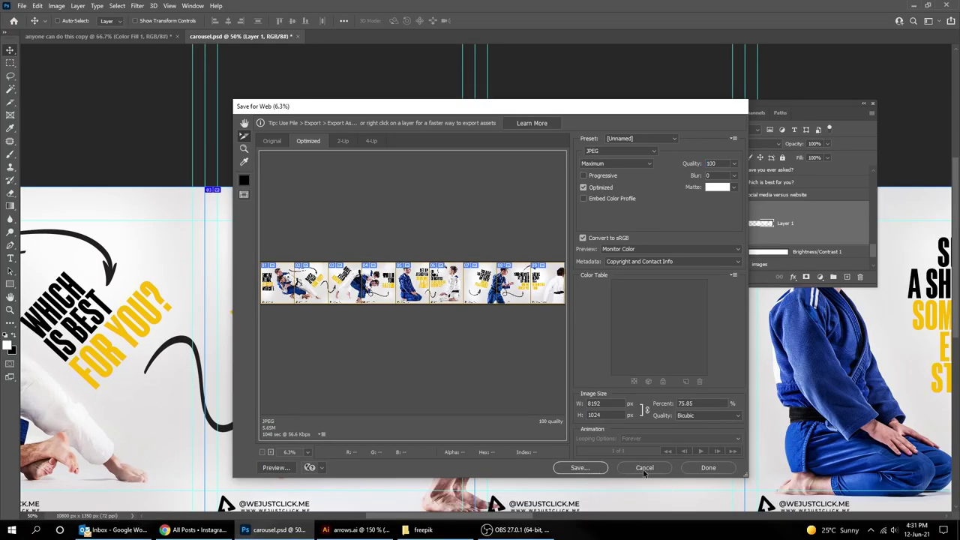
{"action": "left_click", "coordinate": [644, 468]}
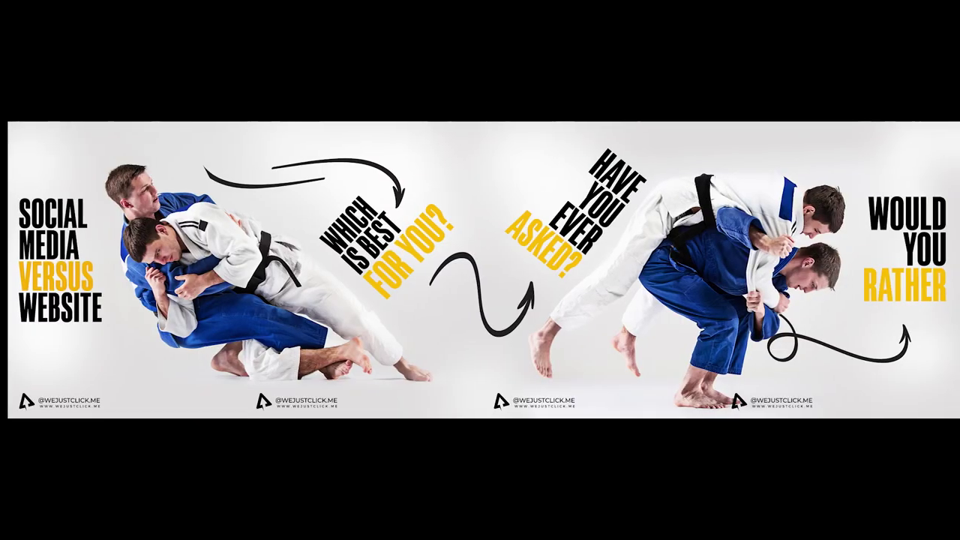